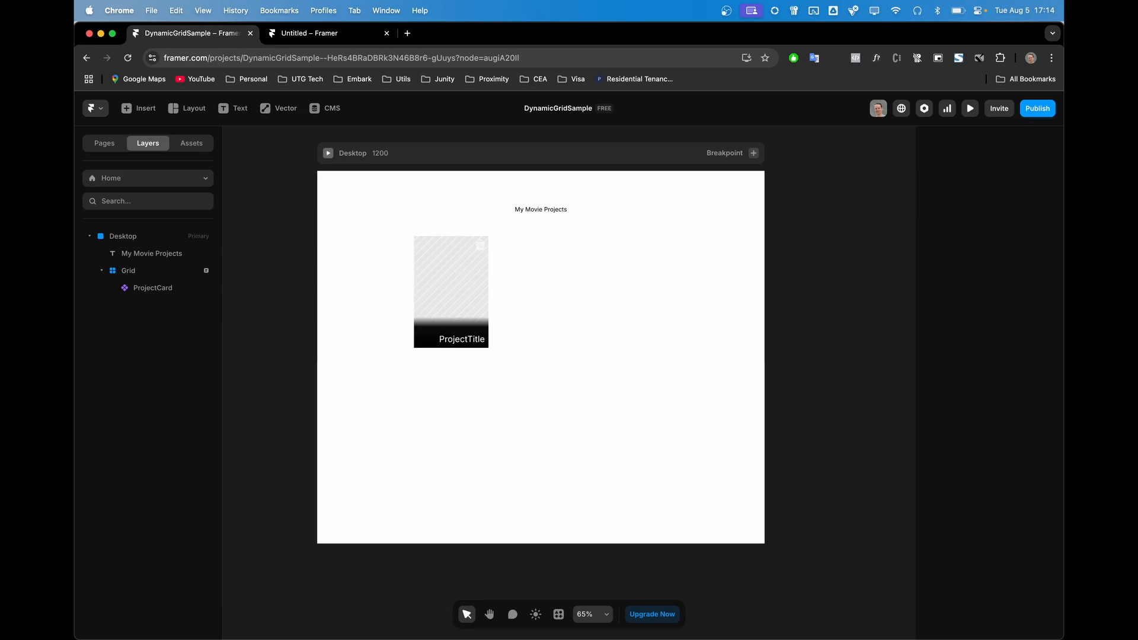
Preview the page and add a new project card to the movie grid
key("super+p")
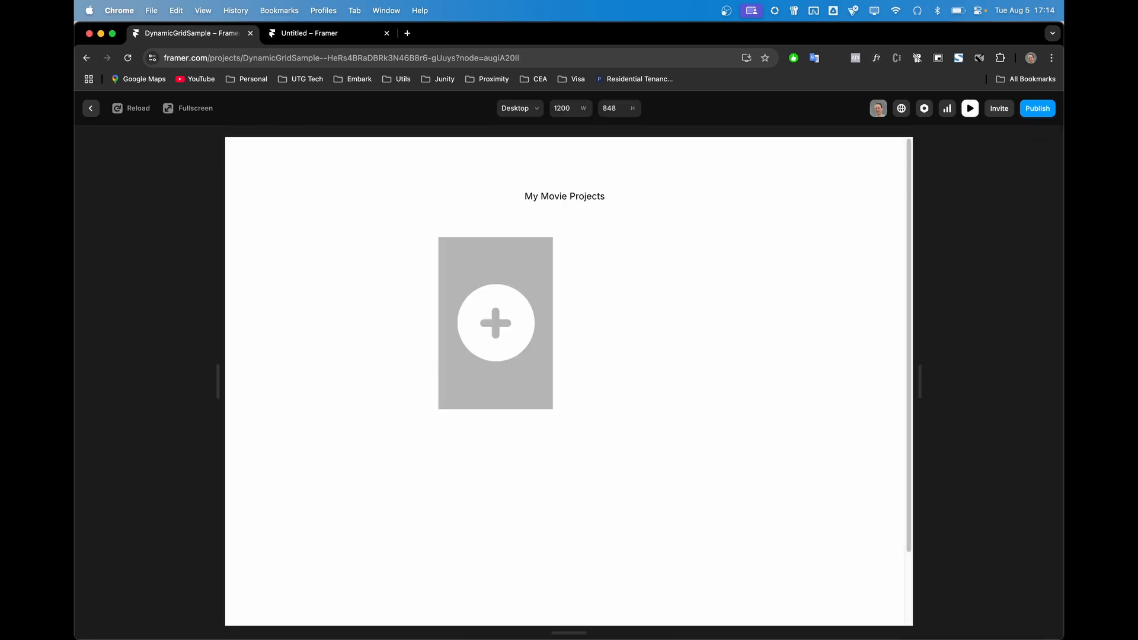
left_click_drag(504, 218, 608, 189)
left_click(608, 189)
left_click(496, 323)
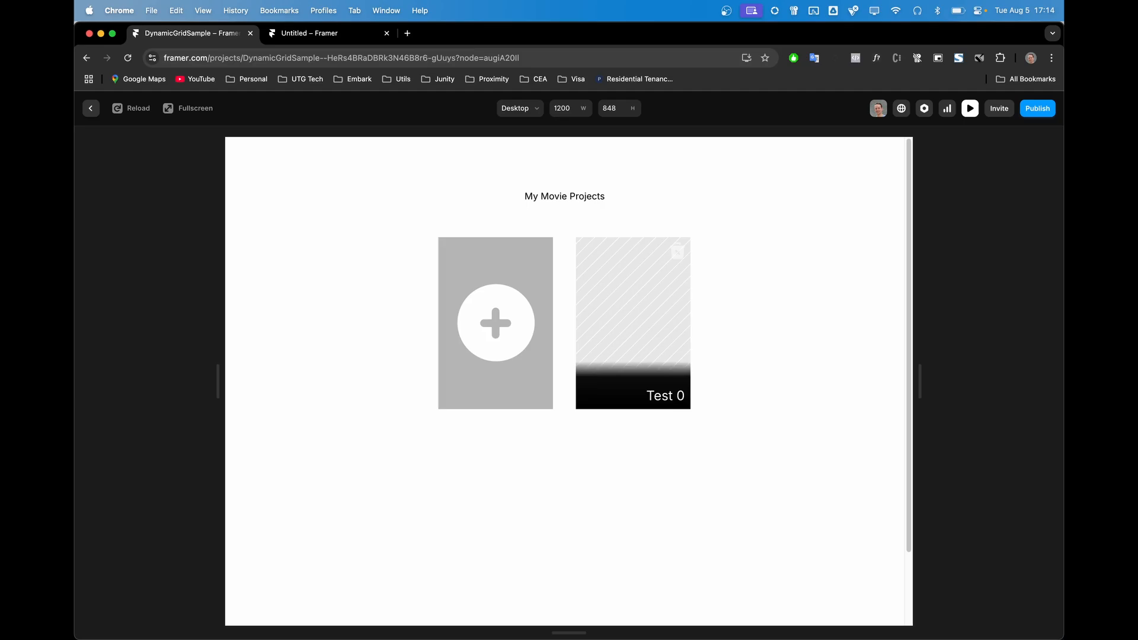
Give the new card the image Joker.jpeg and the title The Joker
left_click(633, 314)
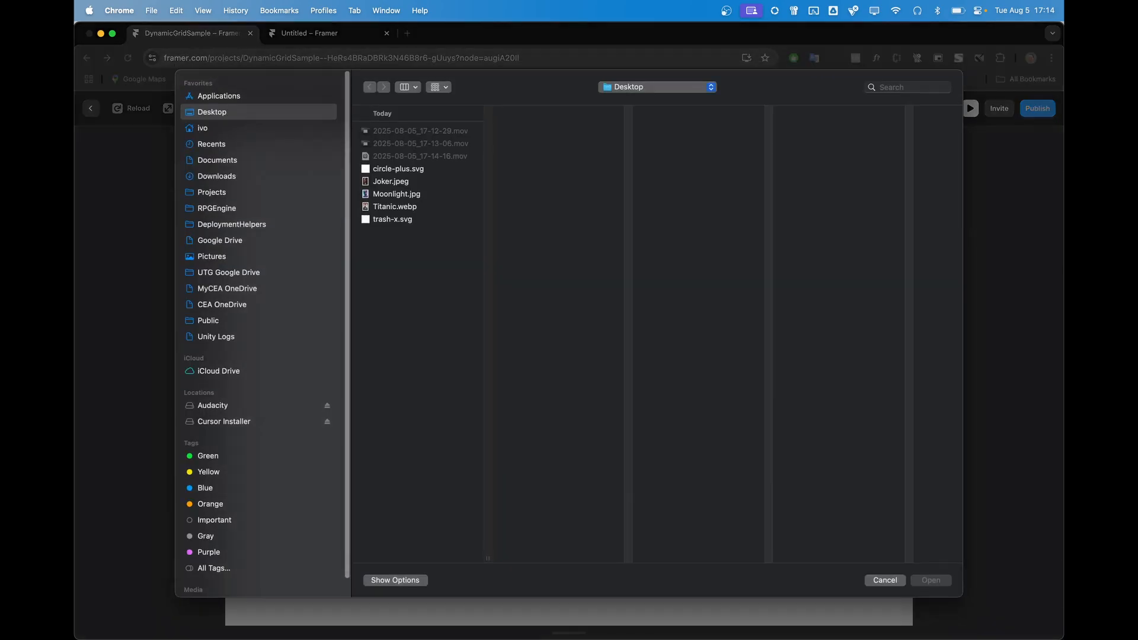
double_click(390, 181)
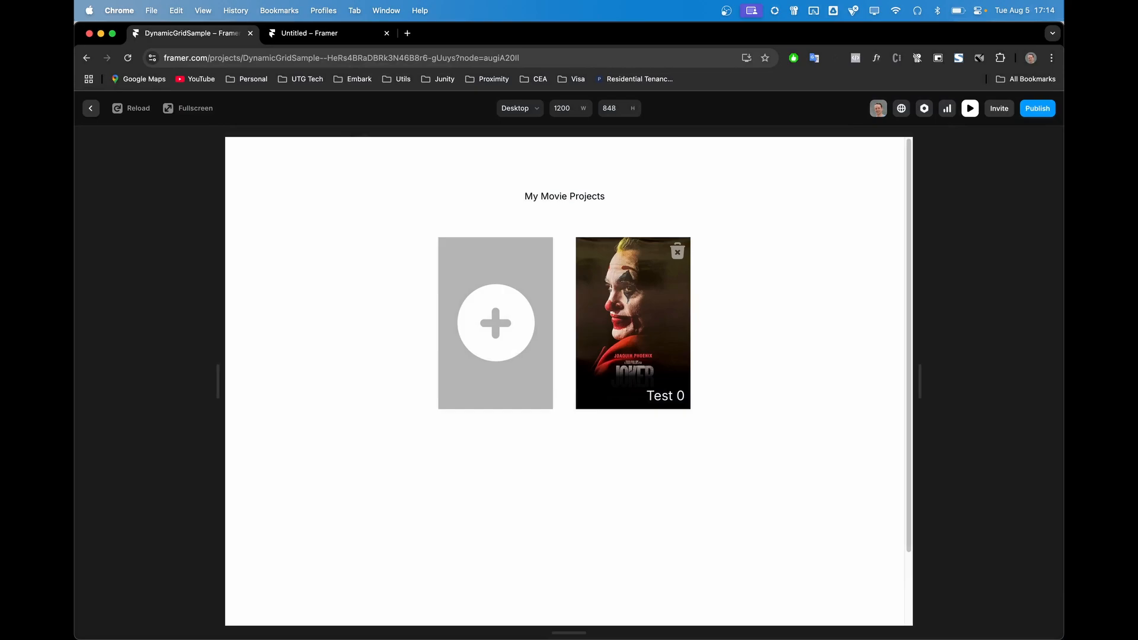
left_click(665, 396)
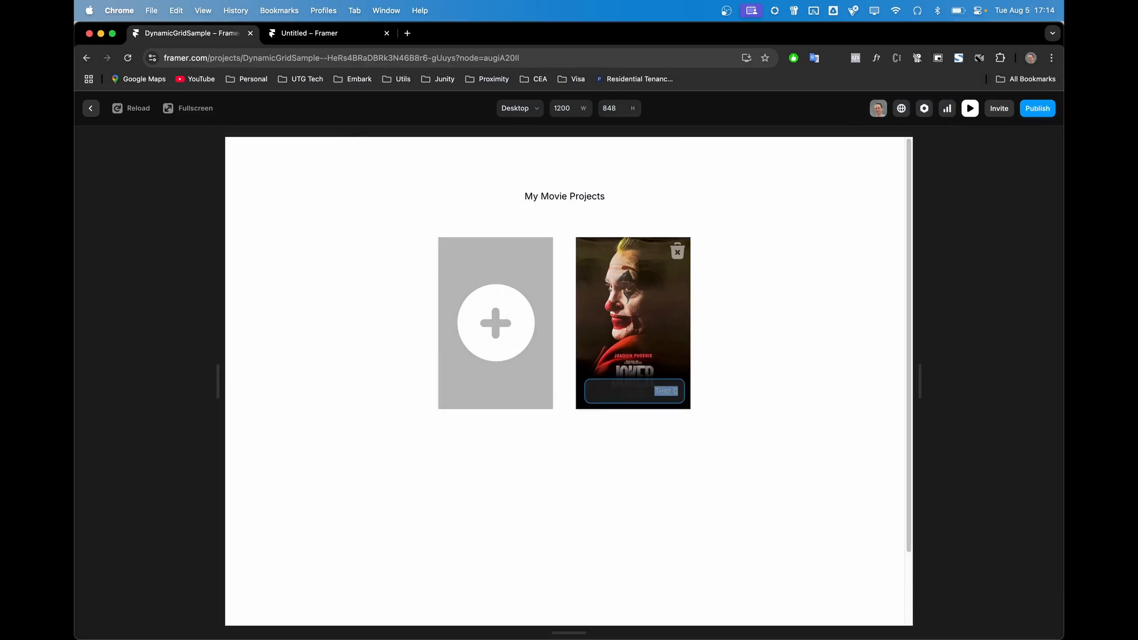
type("The Joker")
key("Return")
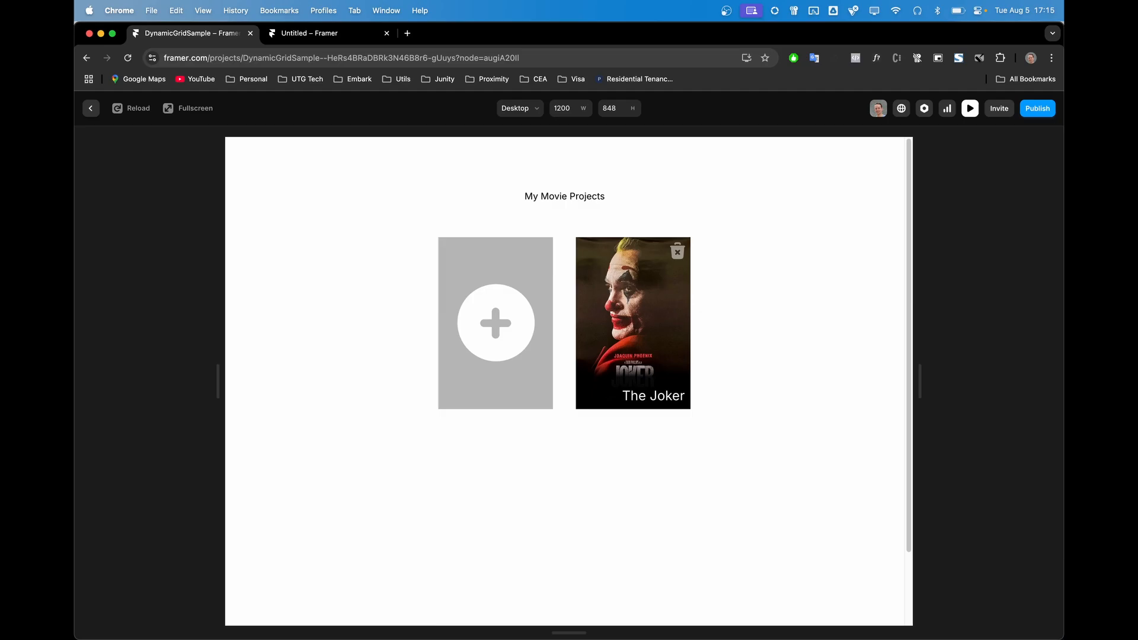
Add a second project card with the image Moonlight.jpg and the title Moonlight
left_click(495, 323)
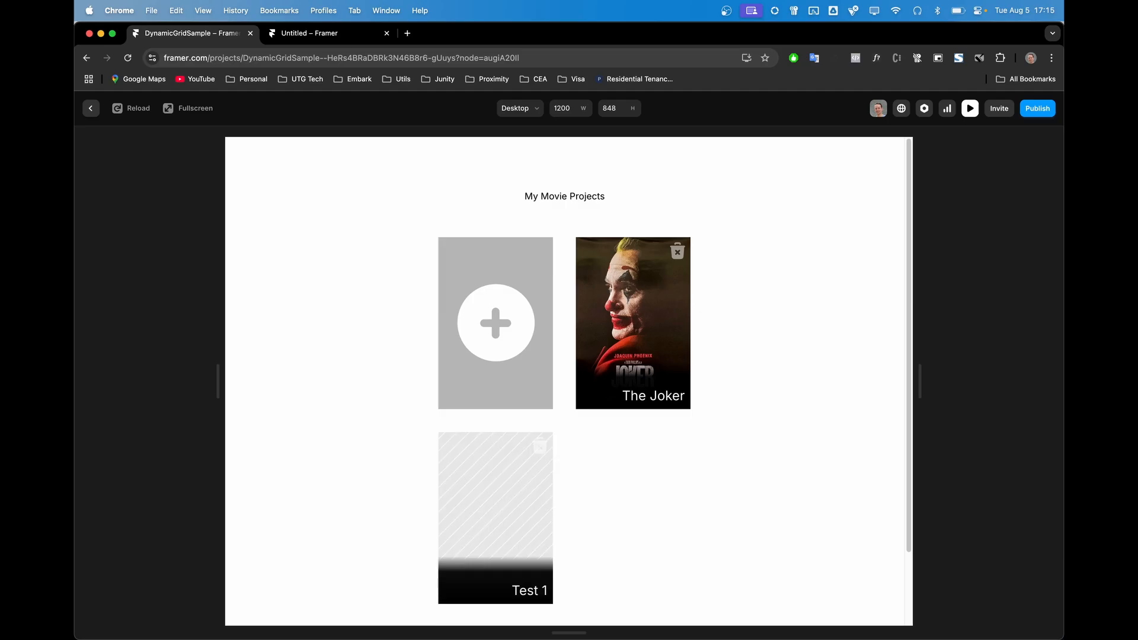
left_click(496, 501)
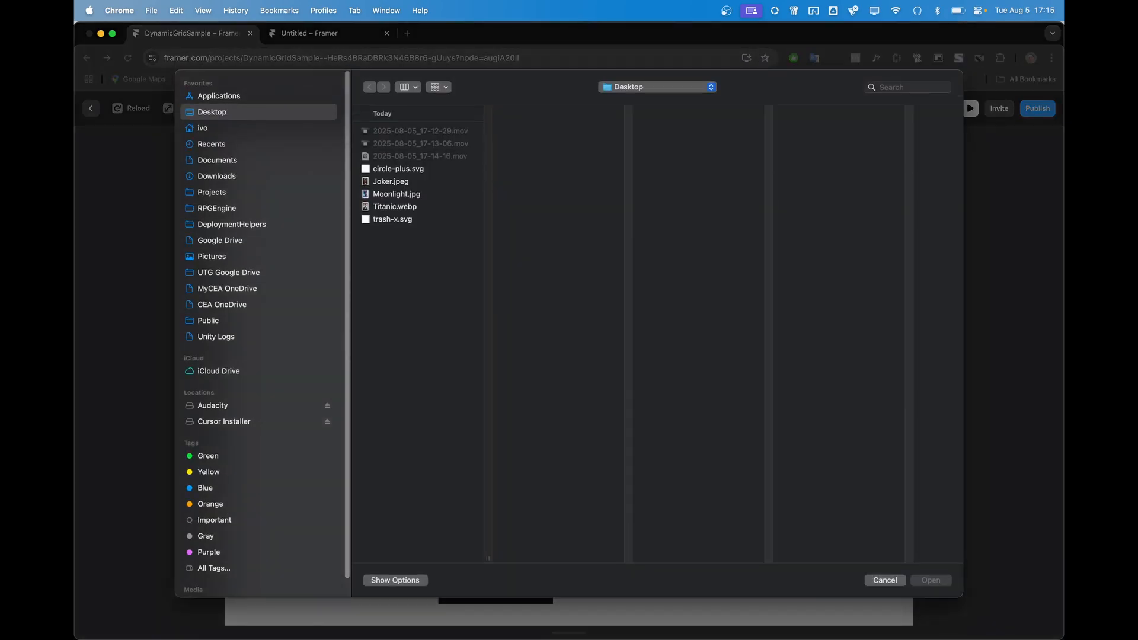
double_click(397, 194)
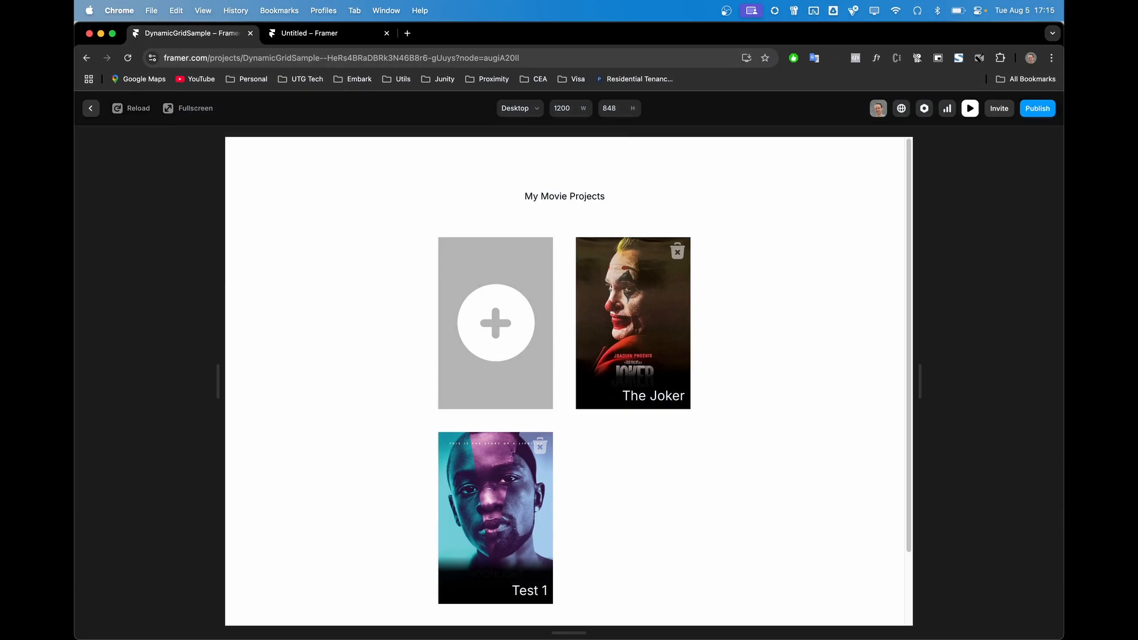
left_click(529, 590)
type("Moonligh")
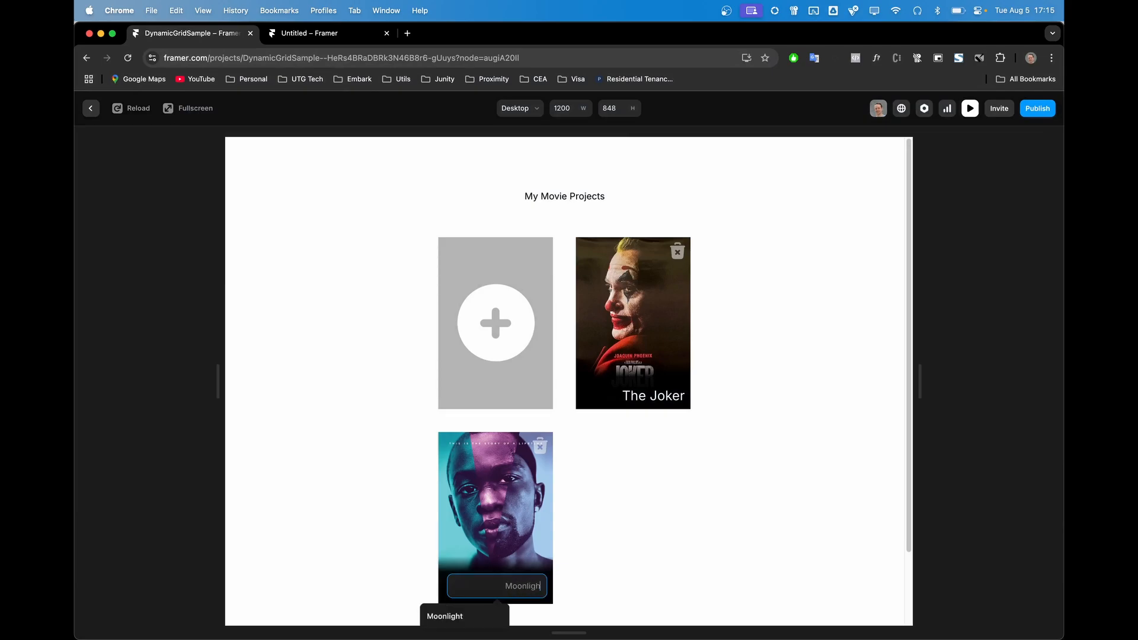
type("t")
key("Return")
Delete The Joker card from the grid and leave the preview
left_click(678, 251)
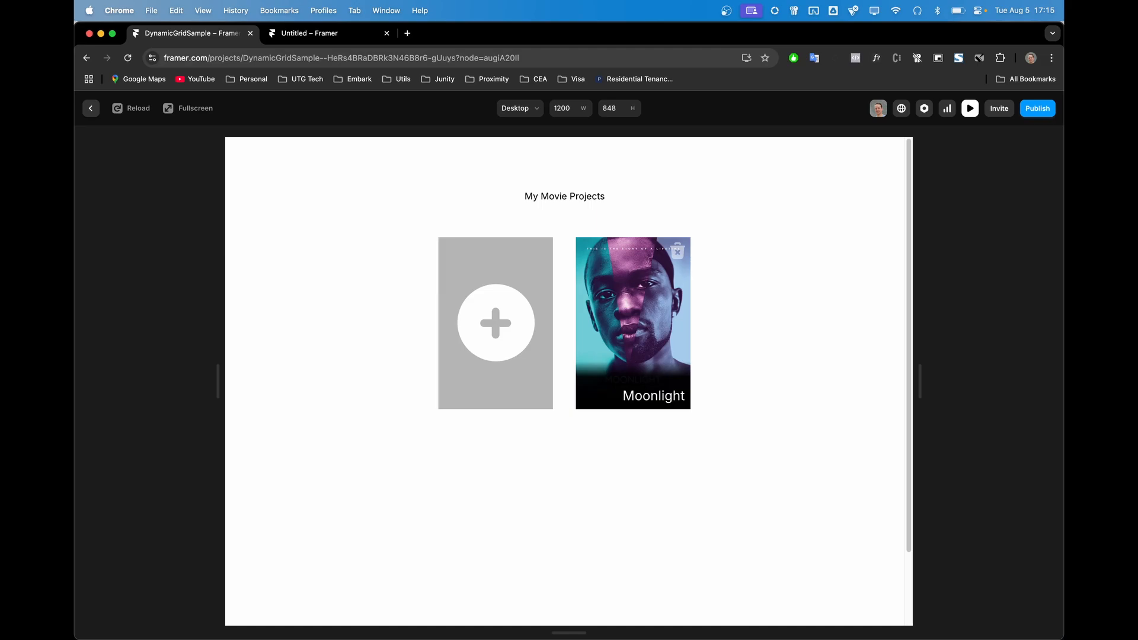
key("Escape")
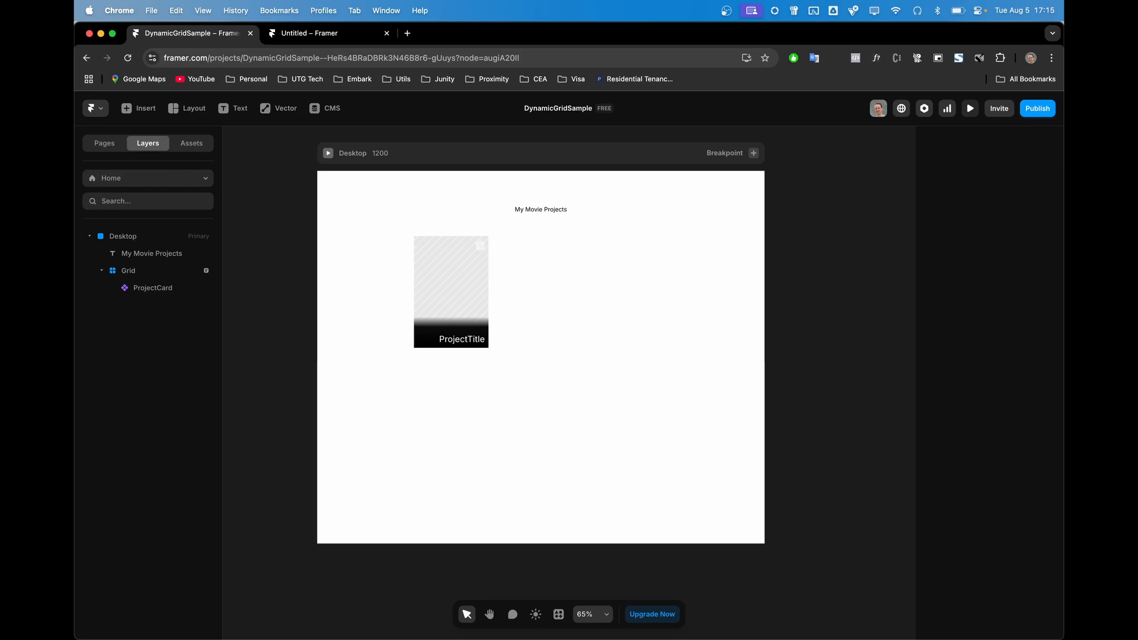
Examine the Grid's settings, the ProjectCard component's Default, Editable and AddNew variants, and the card instance's properties
left_click(129, 271)
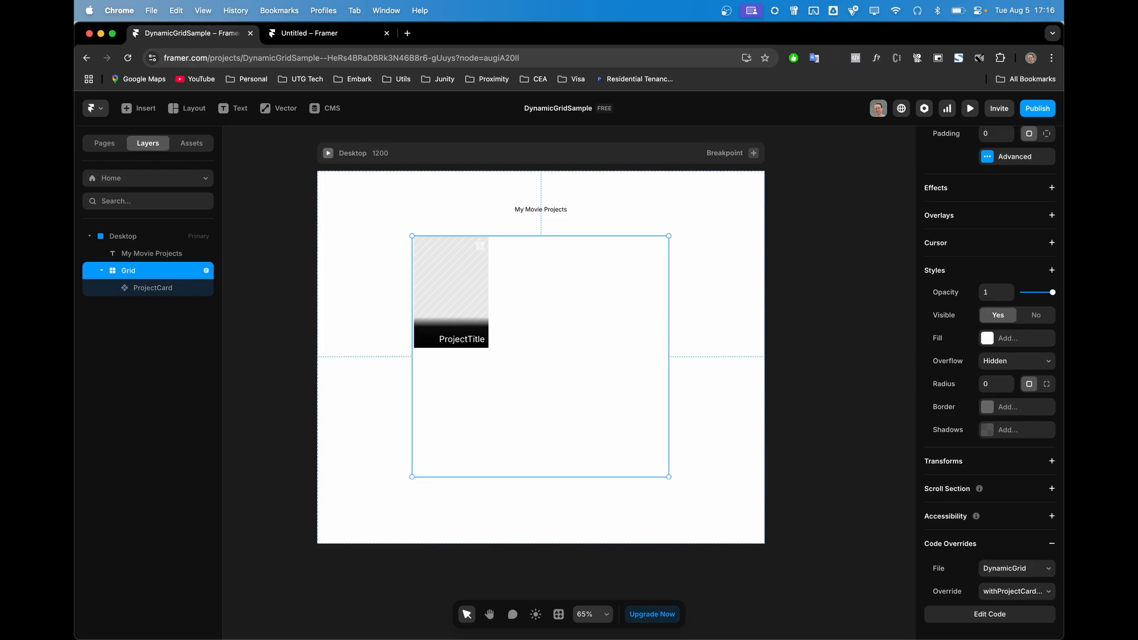
left_click(152, 288)
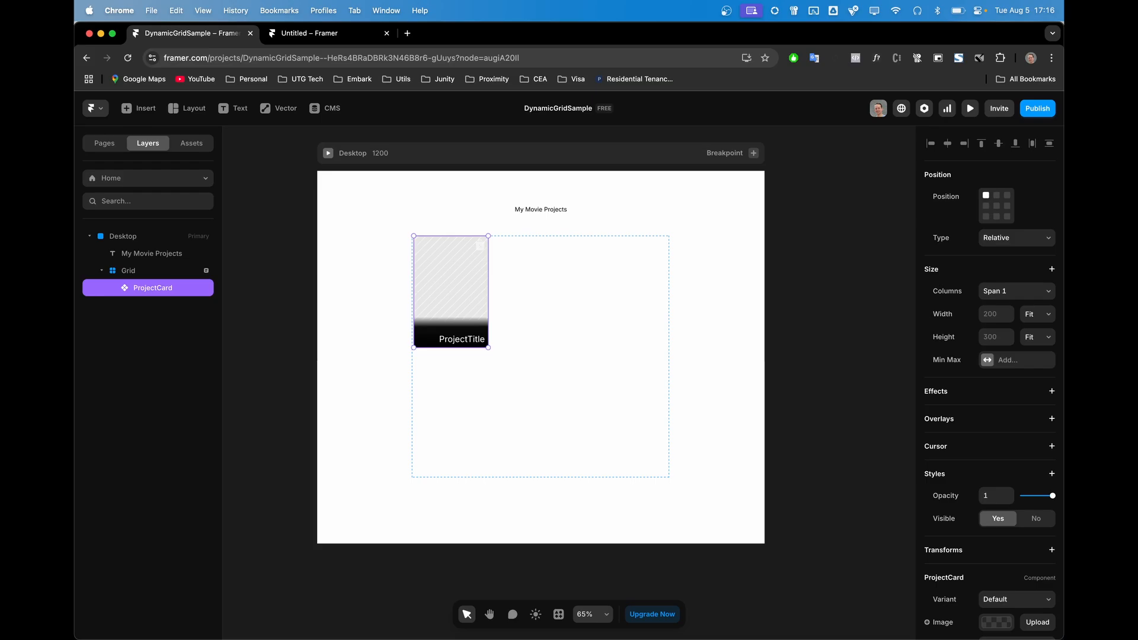
double_click(451, 291)
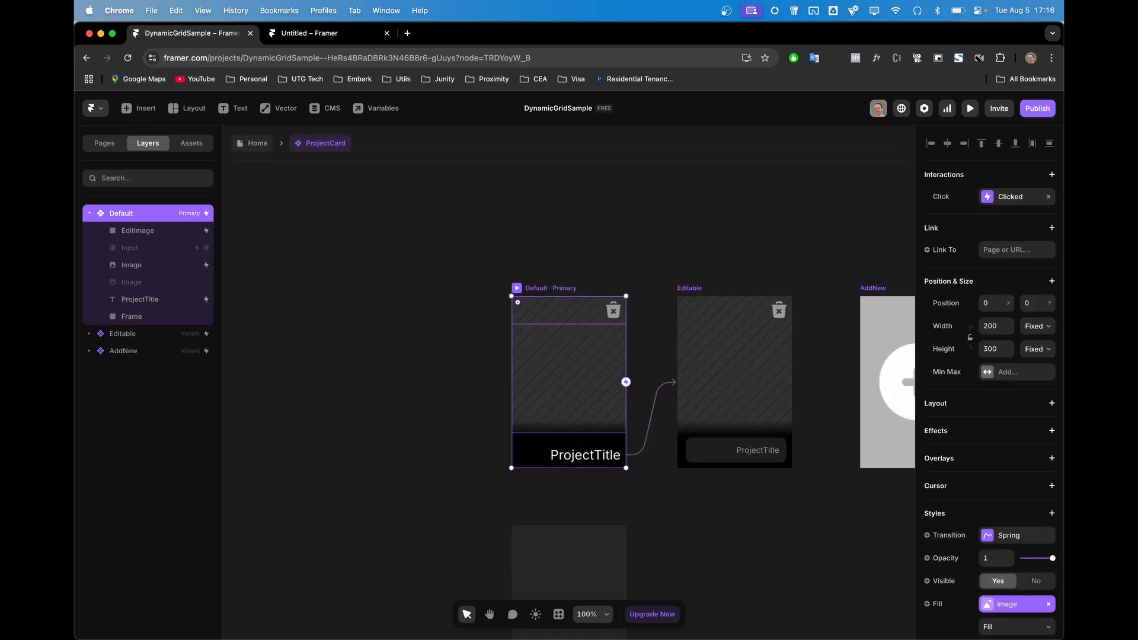
scroll(570, 379, "right", 2)
scroll(569, 379, "down", 2)
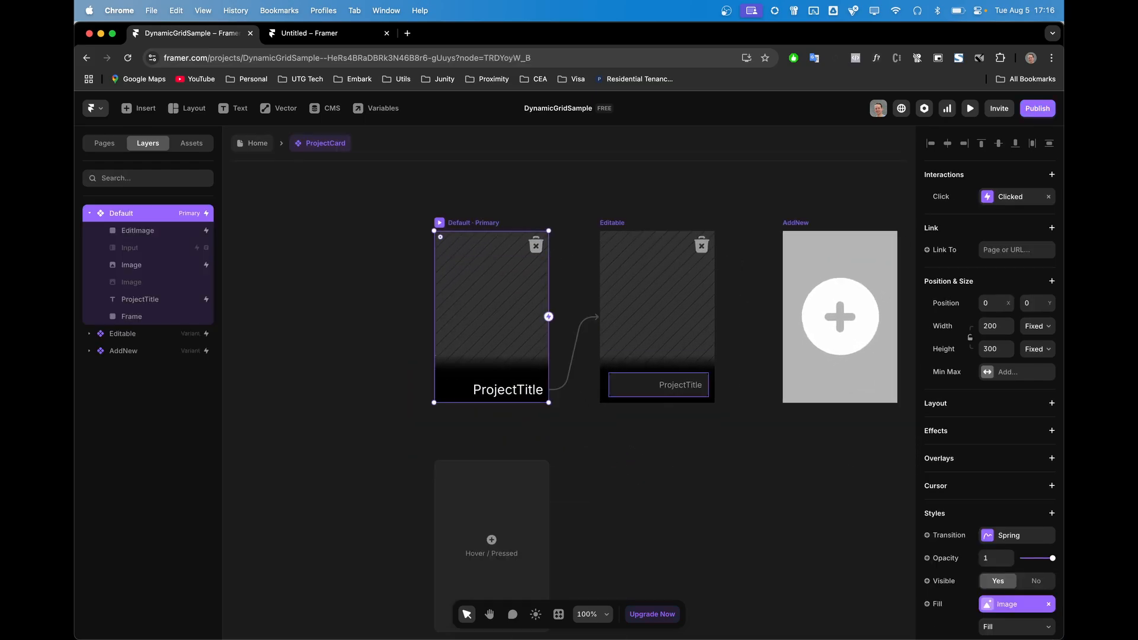
scroll(569, 379, "right", 2)
scroll(570, 379, "down", 1)
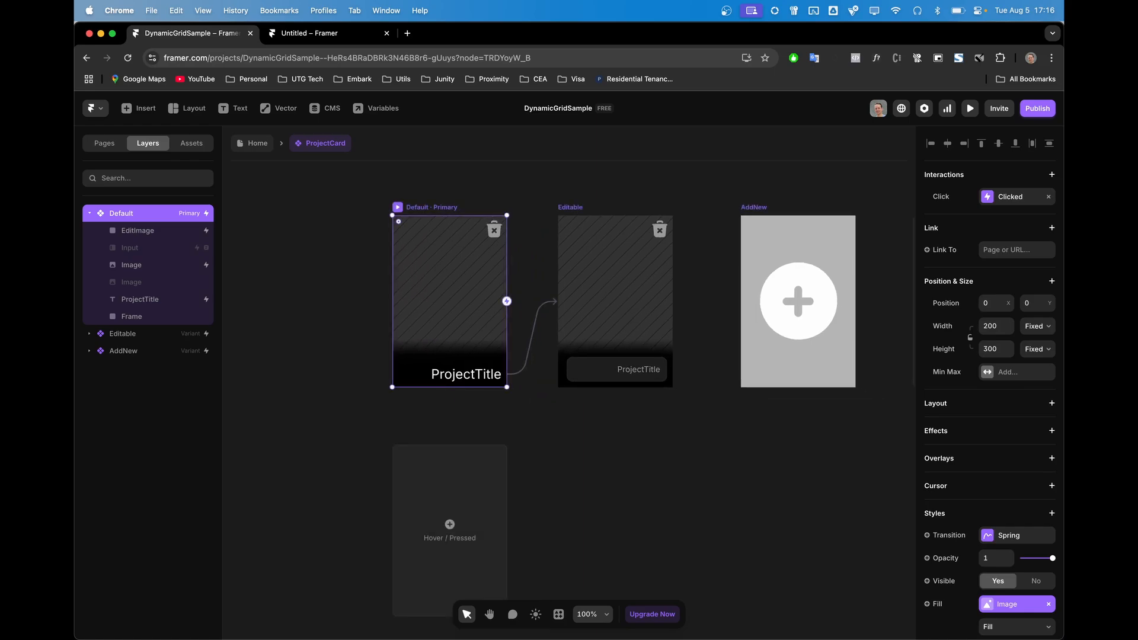
scroll(569, 379, "right", 1)
scroll(569, 380, "up", 2)
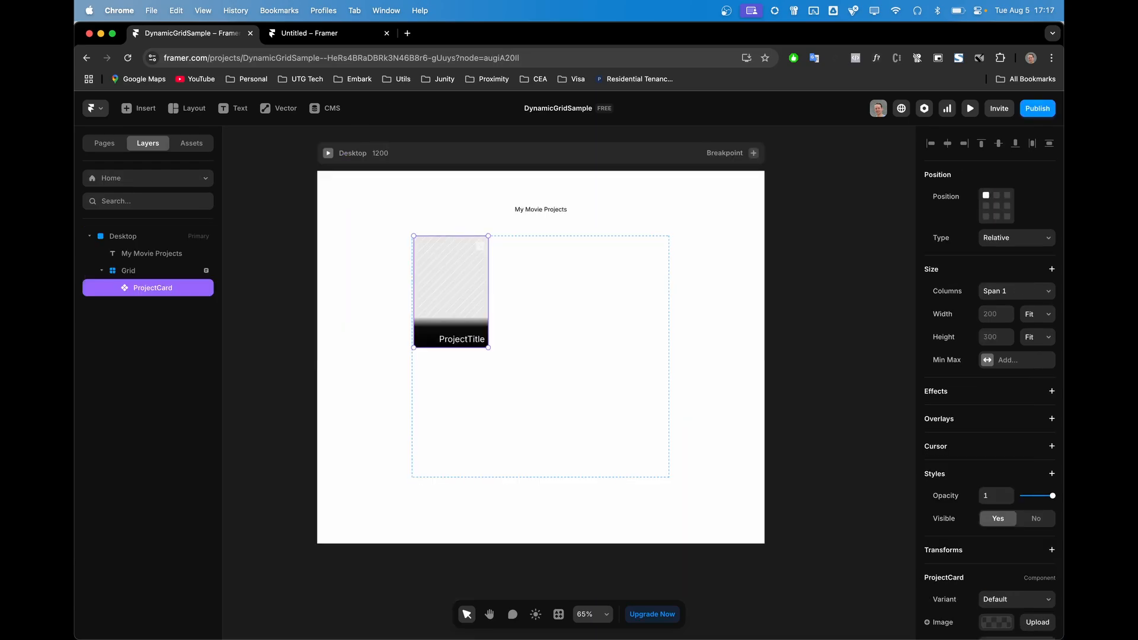
scroll(990, 380, "down", 3)
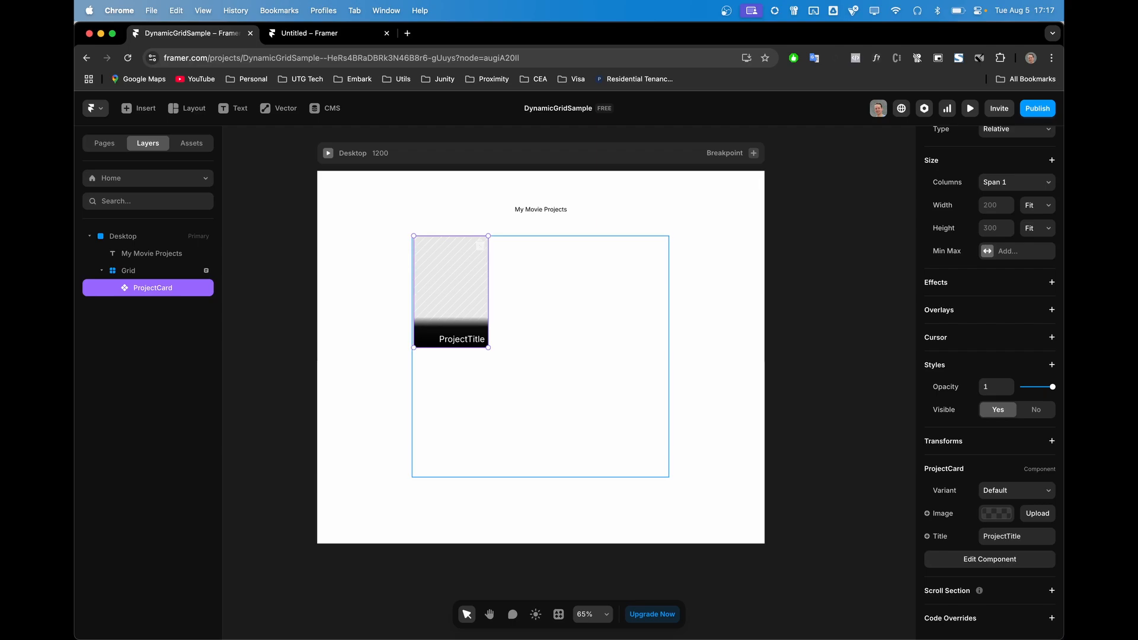
Open the code of the Grid's DynamicGrid override and skim through the file
left_click(569, 357)
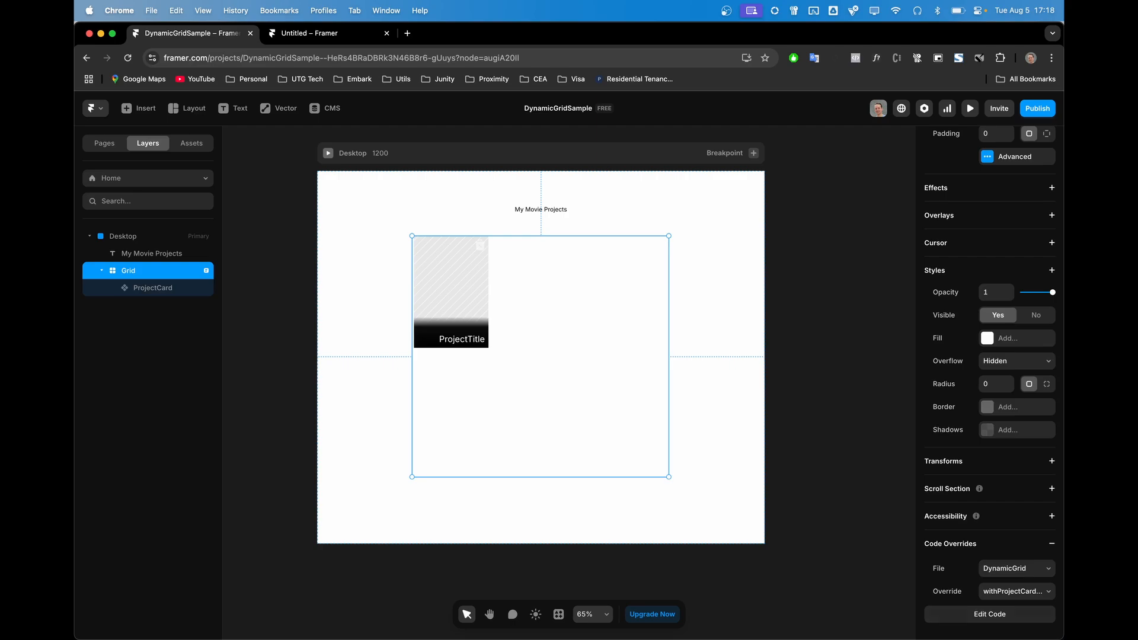
left_click(990, 614)
left_click(503, 407)
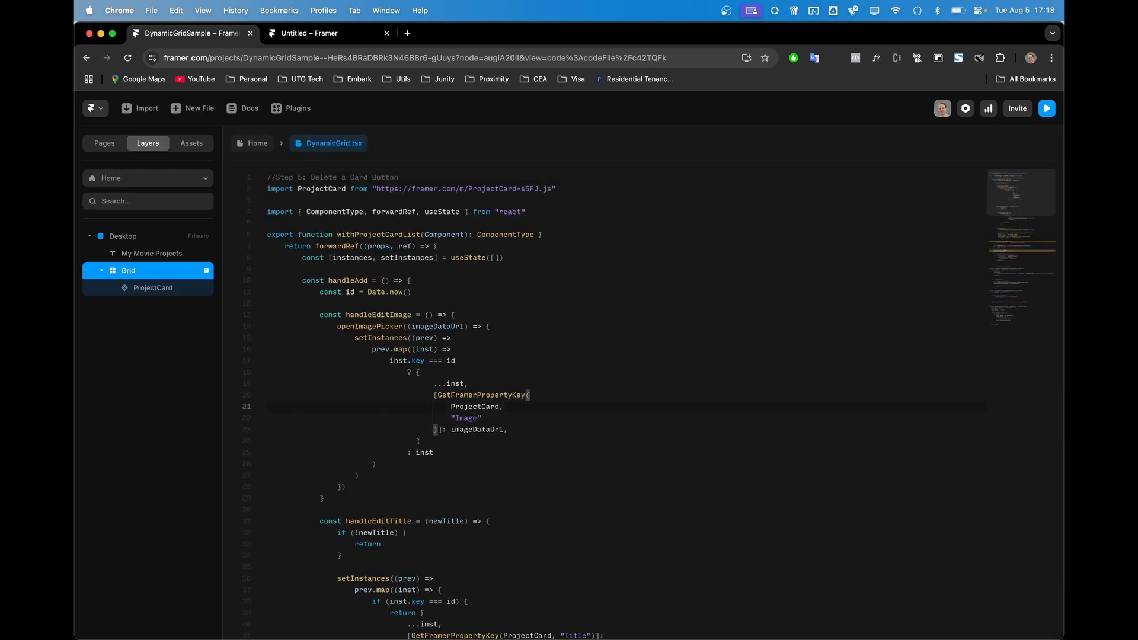
scroll(647, 404, "down", 2)
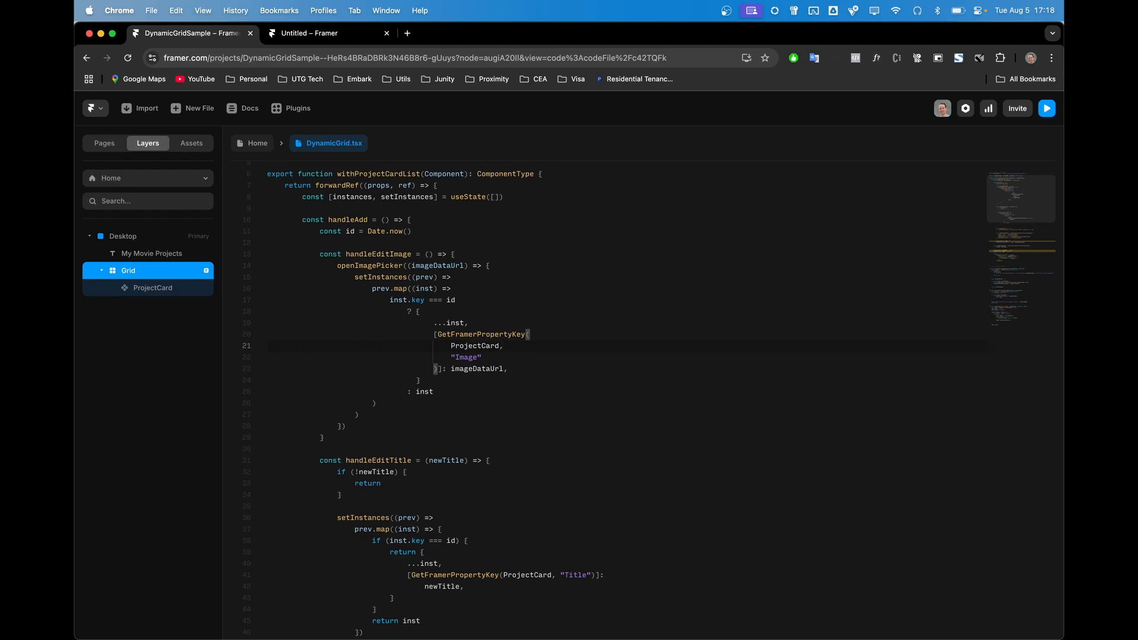
scroll(611, 401, "up", 3)
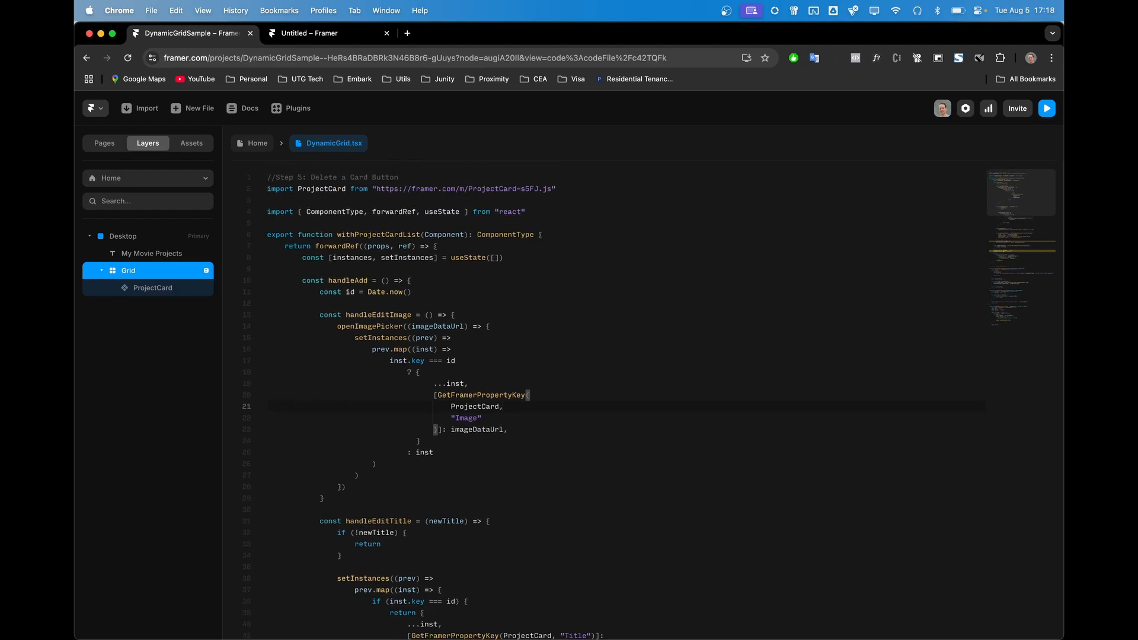
scroll(611, 401, "down", 2)
scroll(610, 400, "down", 10)
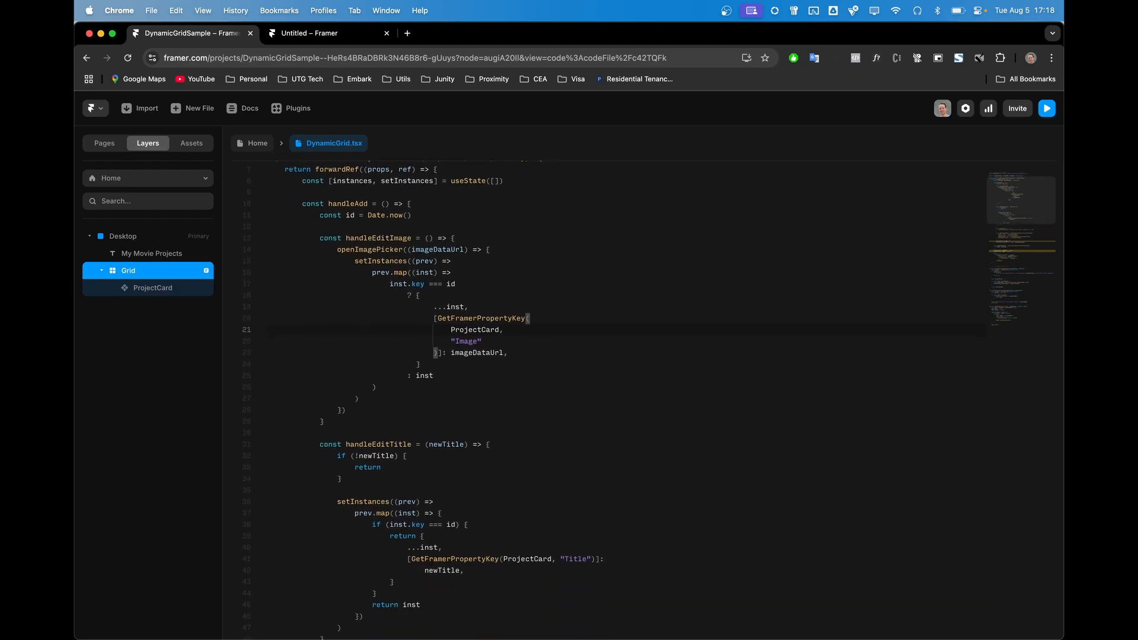
scroll(611, 401, "down", 4)
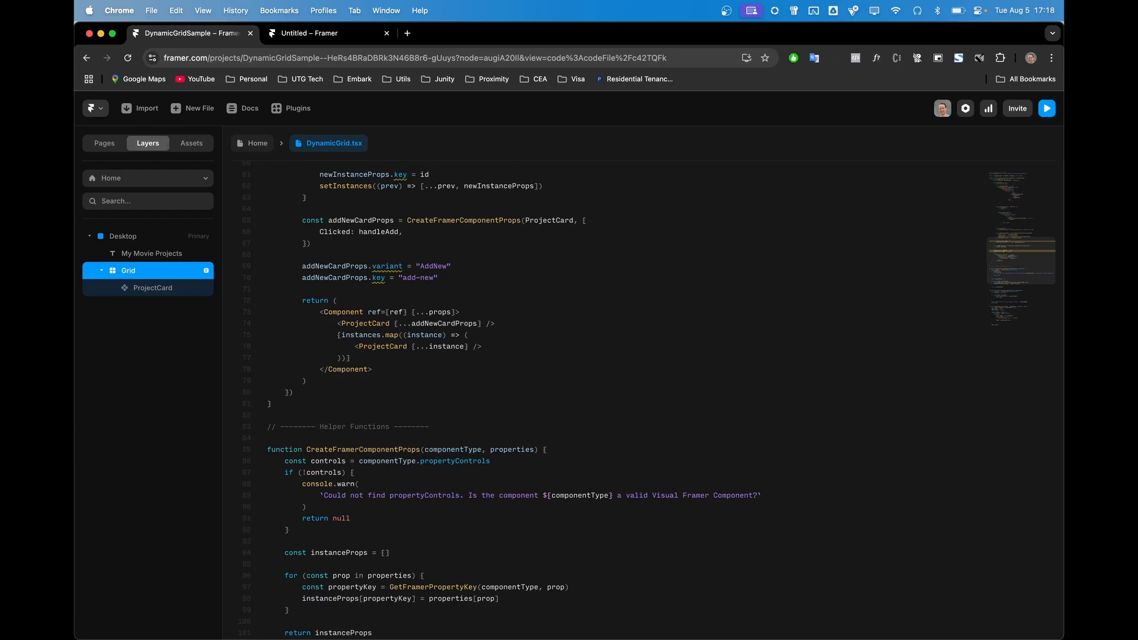
scroll(611, 401, "up", 15)
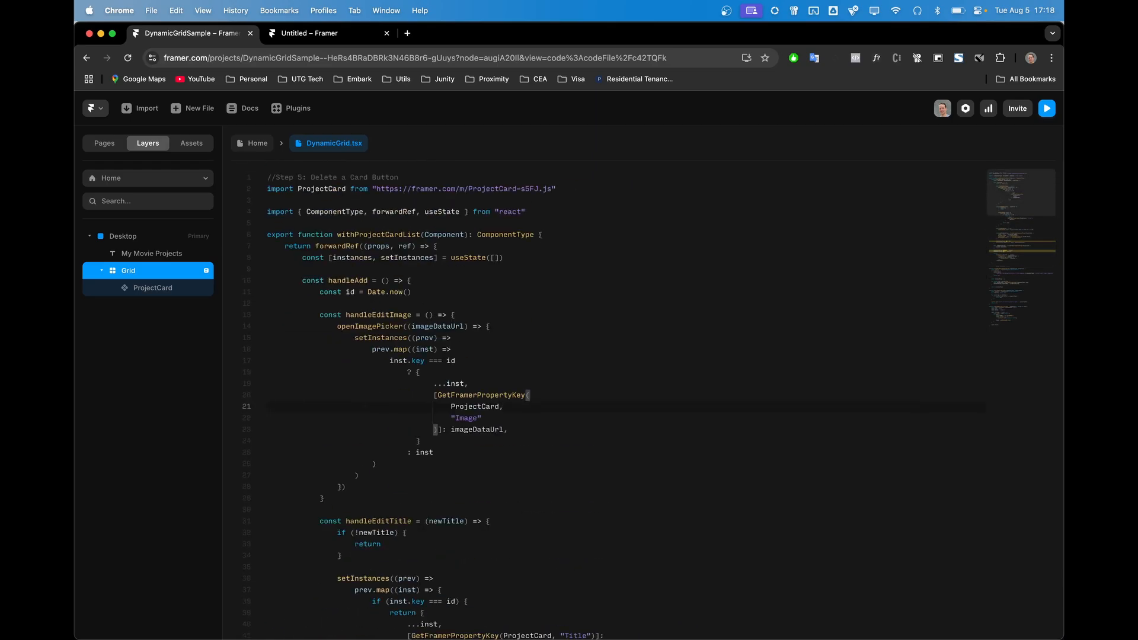
Examine the withProjectCardList function and the helper functions in DynamicGrid.tsx, and return to the page canvas
double_click(378, 234)
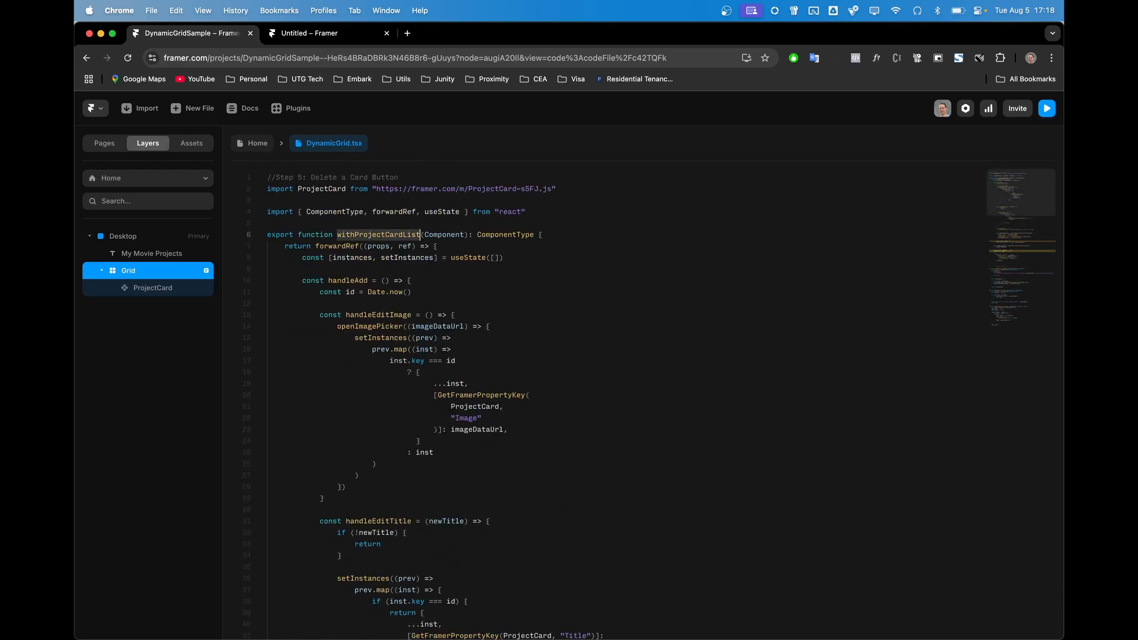
scroll(610, 400, "down", 11)
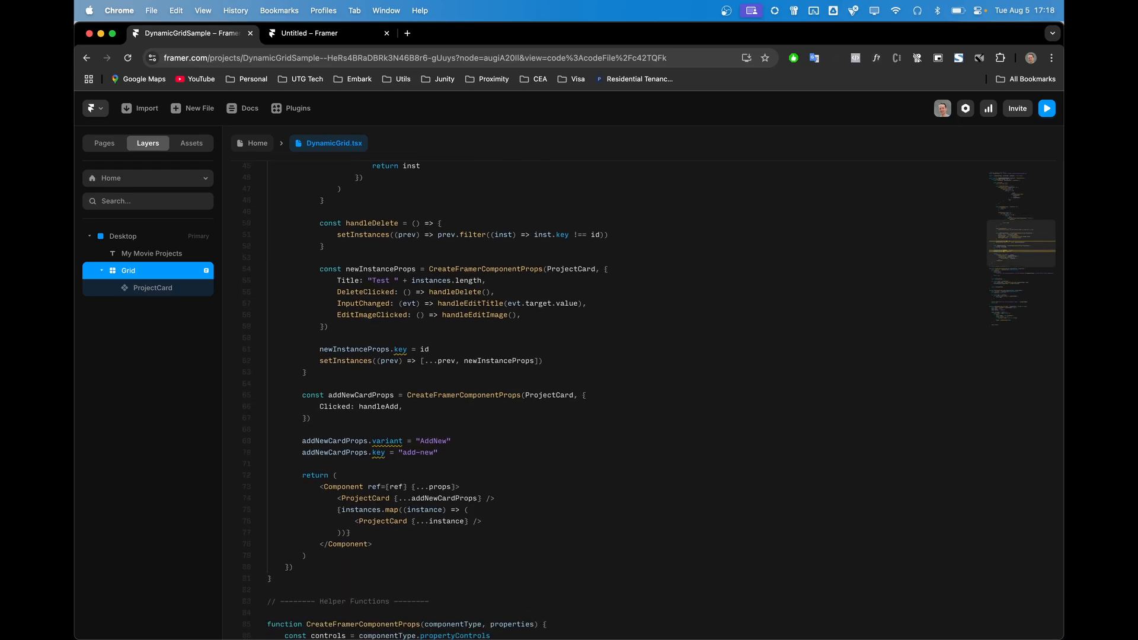
scroll(610, 401, "down", 1)
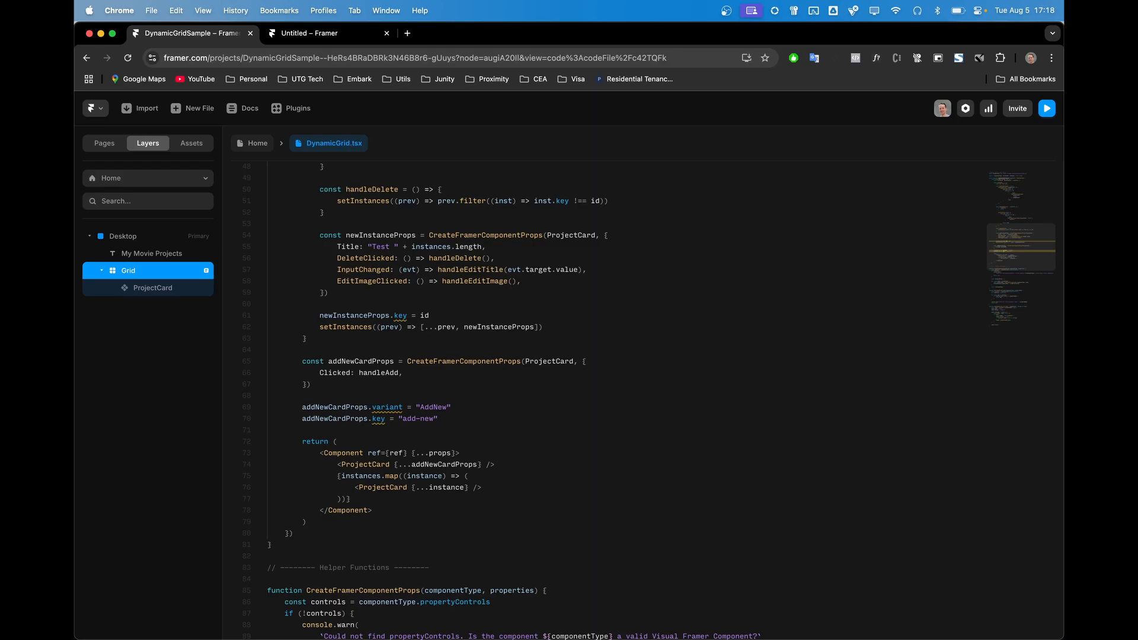
scroll(660, 401, "down", 9)
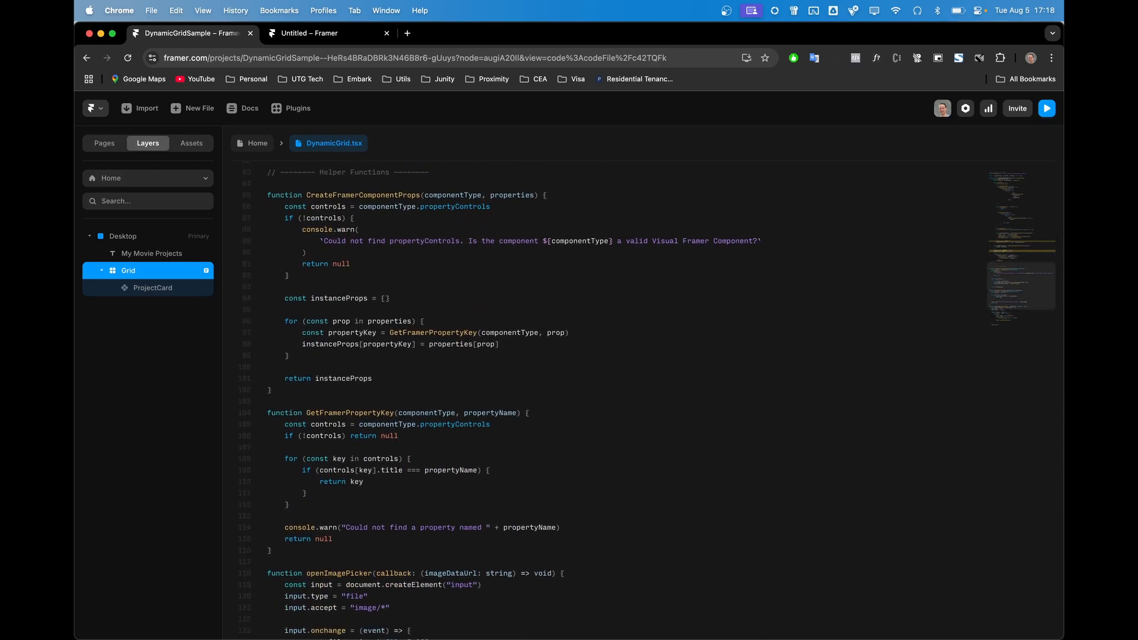
scroll(661, 400, "down", 8)
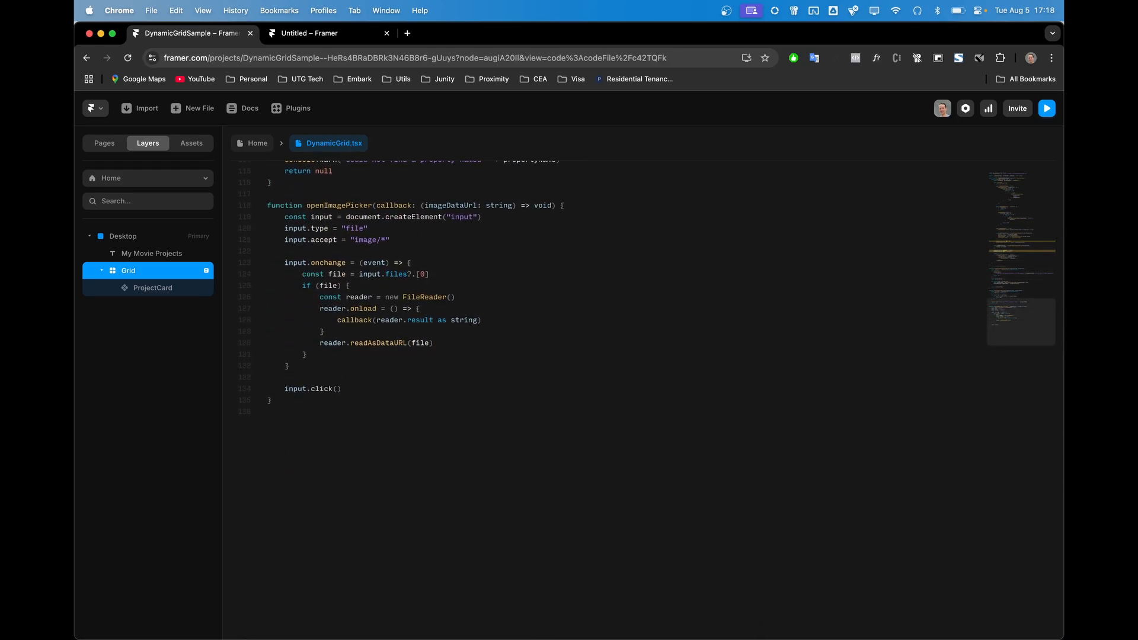
scroll(661, 400, "up", 20)
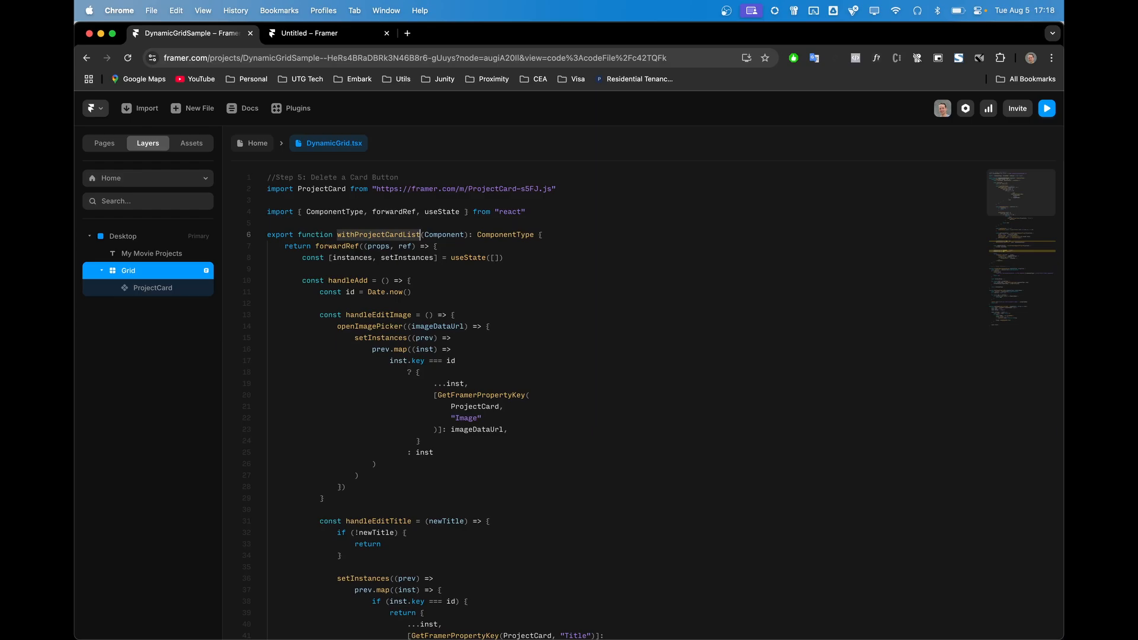
key("Escape")
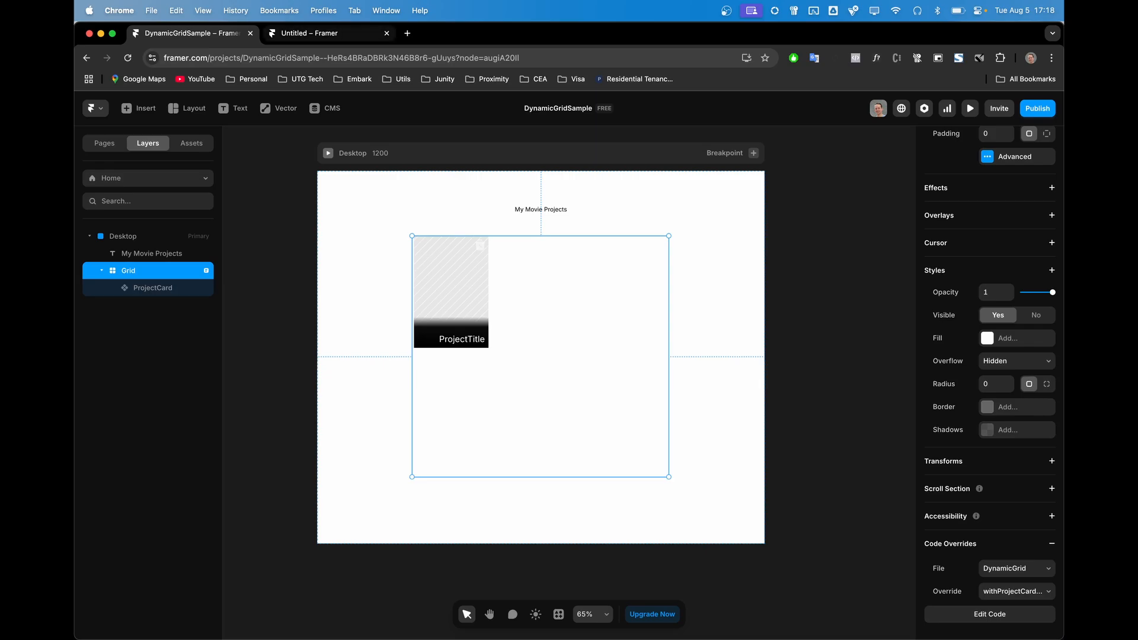
Switch to the Untitled project, expand its Desktop layer and select the My Movie Projects text
left_click(315, 33)
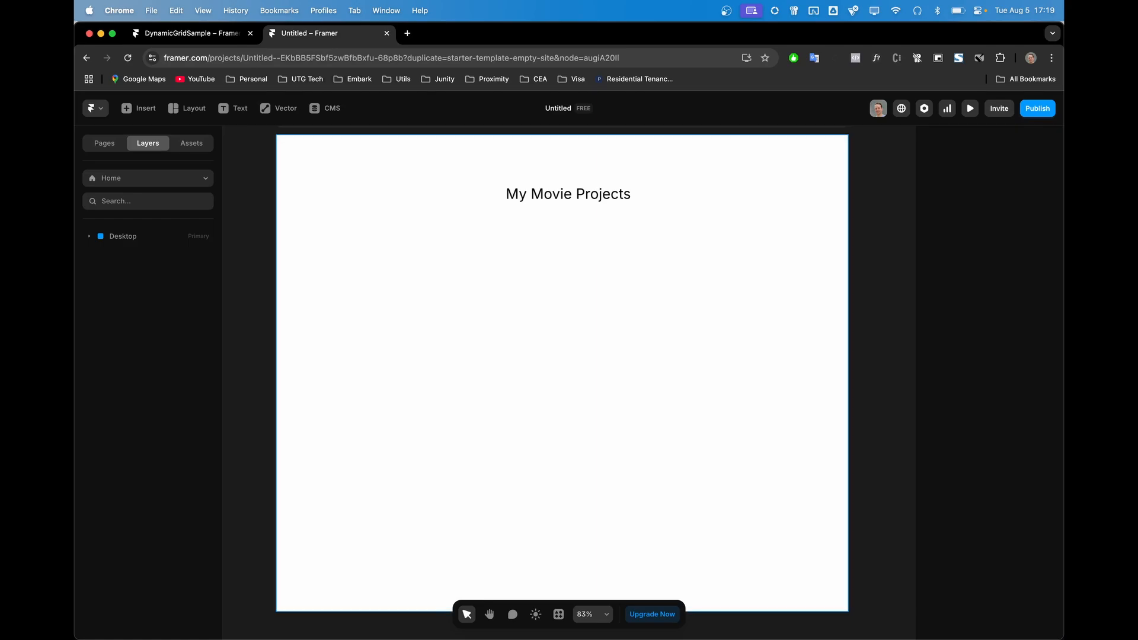
left_click(89, 236)
left_click(151, 254)
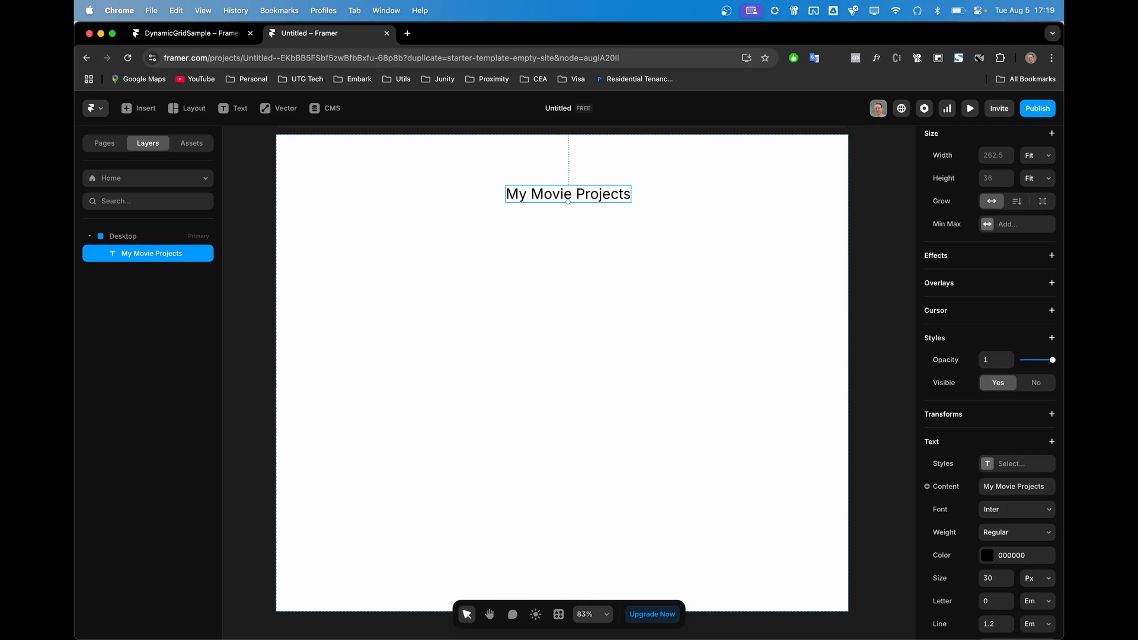
Draw a grid layout about 721 by 564 below the My Movie Projects heading
key("Escape")
left_click(567, 194)
key("Escape")
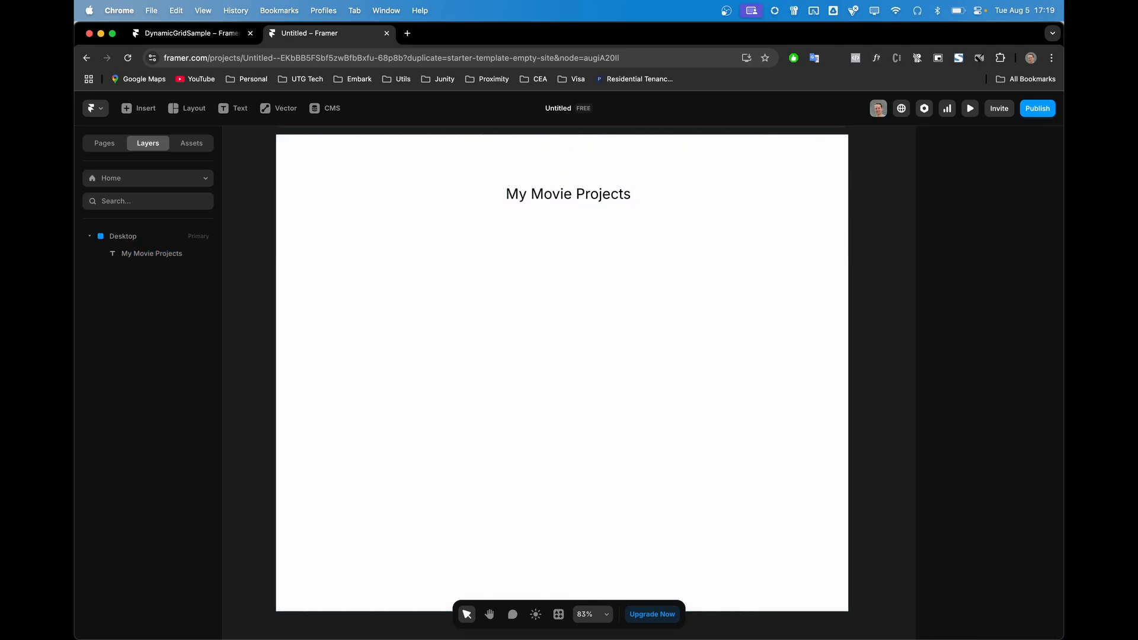
left_click(187, 108)
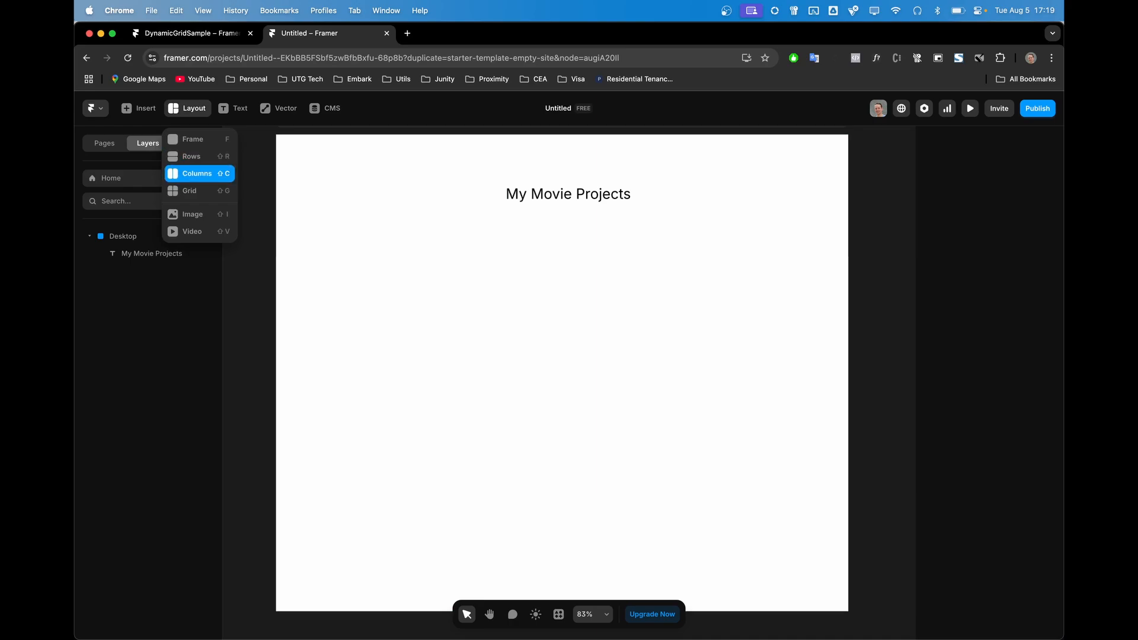
left_click(189, 191)
left_click_drag(403, 231, 748, 501)
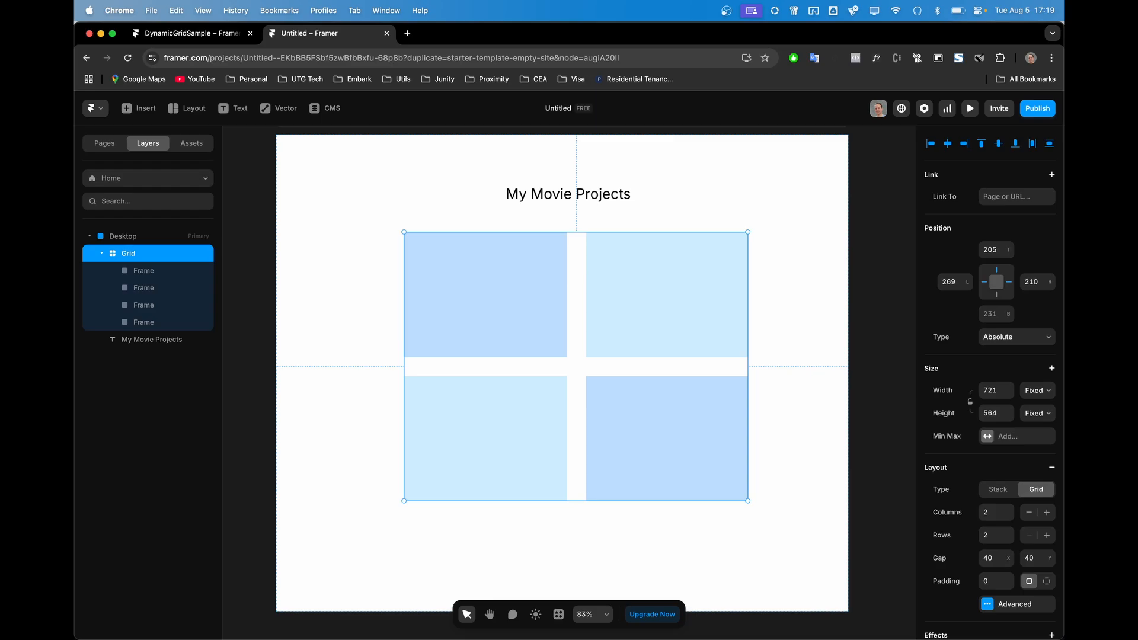
Delete the second, third and fourth frames from the grid, keeping only the first one
left_click(658, 297)
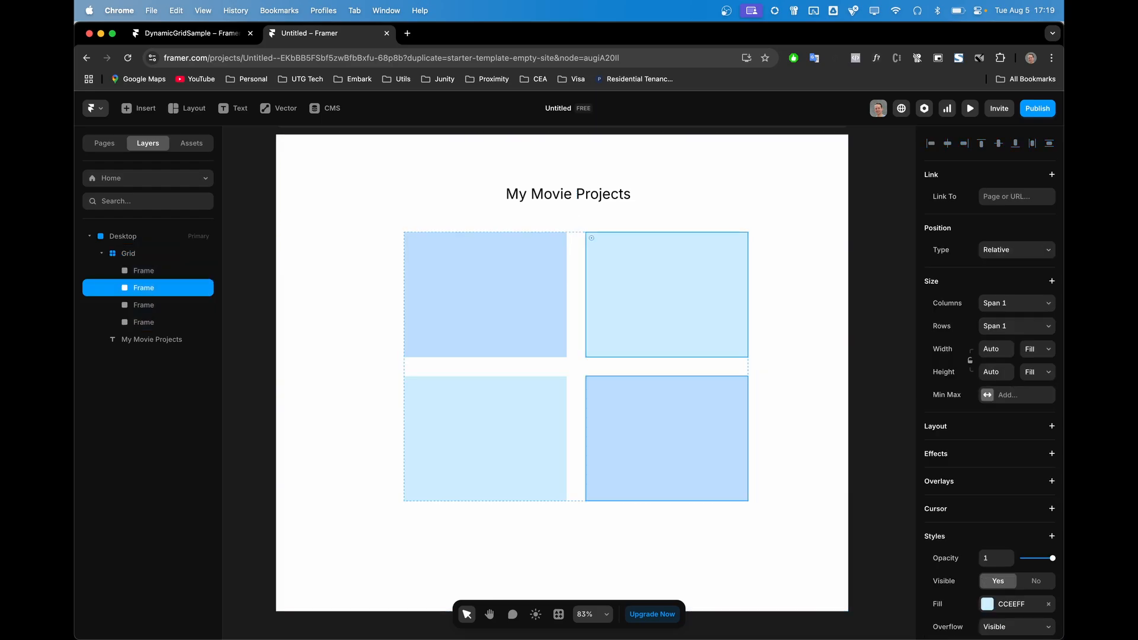
left_click(143, 323, "shift")
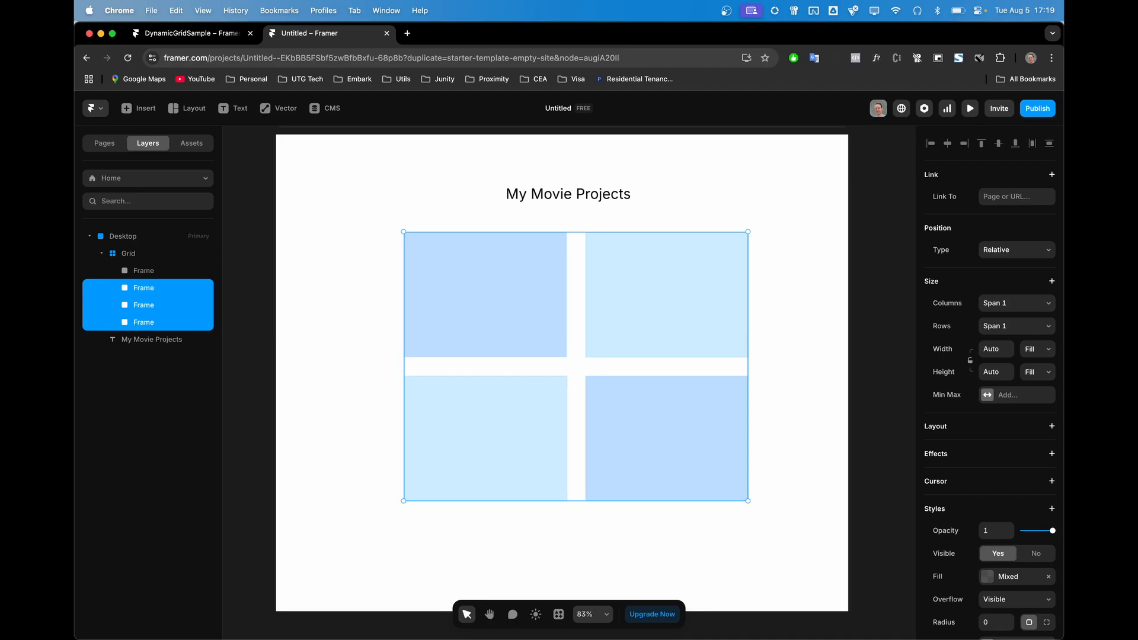
key("Delete")
Duplicate the grid's remaining frame three times to fill the other cells
left_click(485, 294)
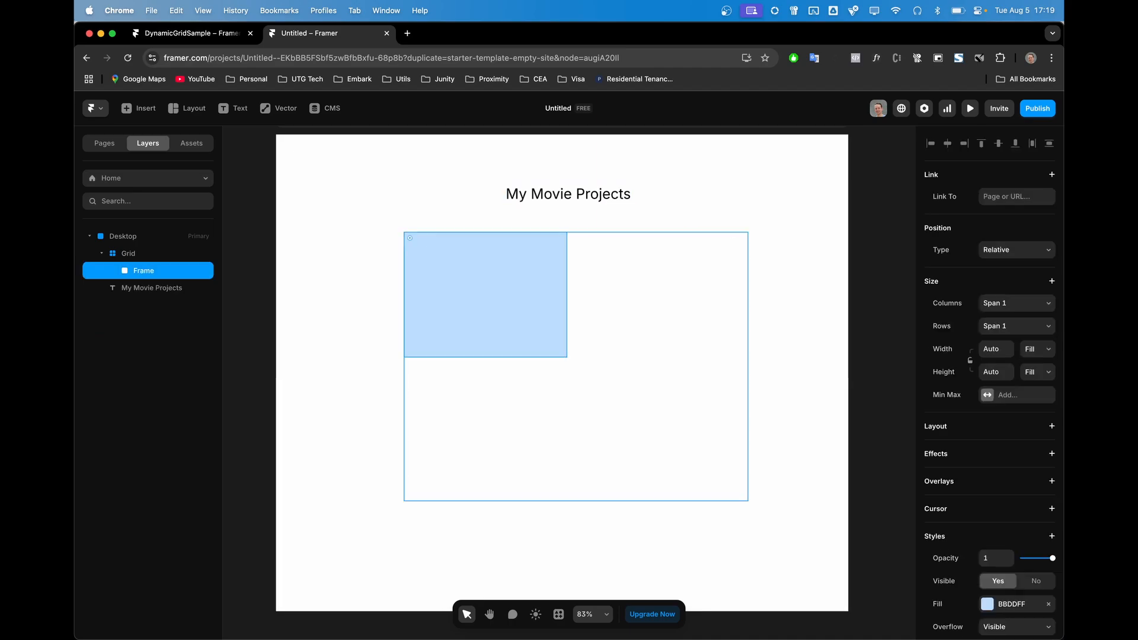
key("super+d")
key("super+d")
key("super+d")
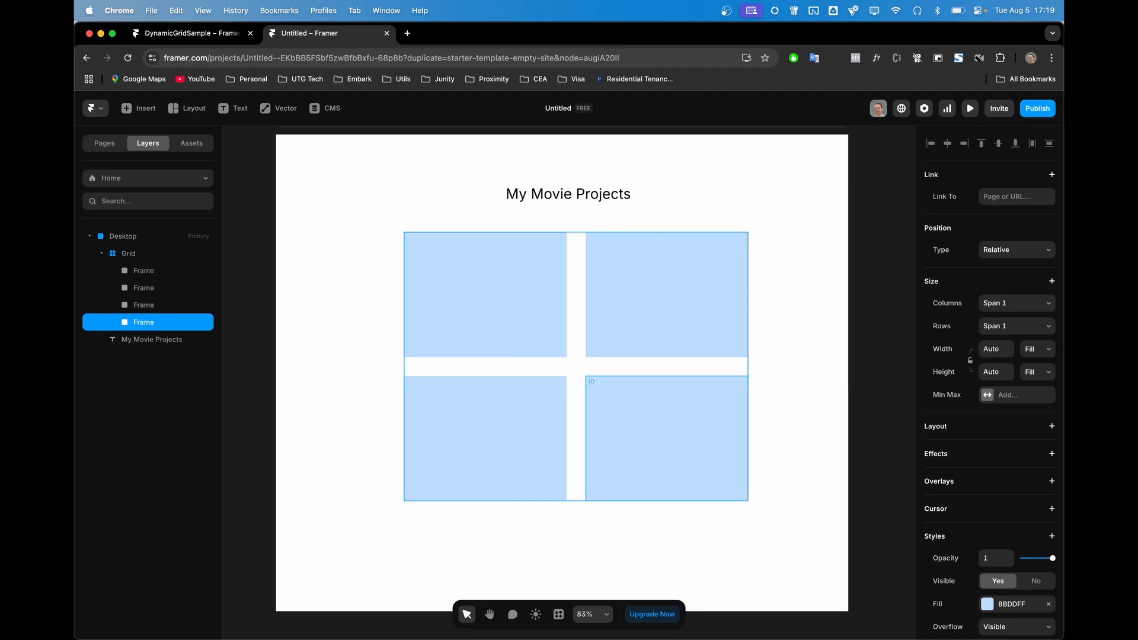
Delete the three duplicated frames so that only the original frame stays in the grid
left_click(143, 287, "shift")
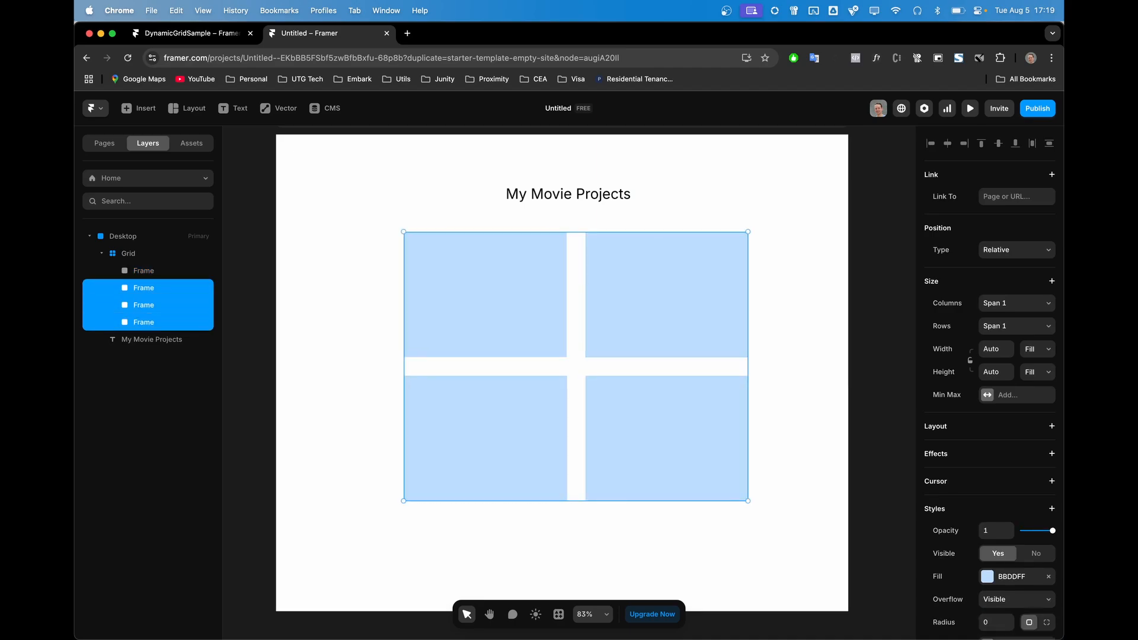
scroll(558, 367, "right", 2)
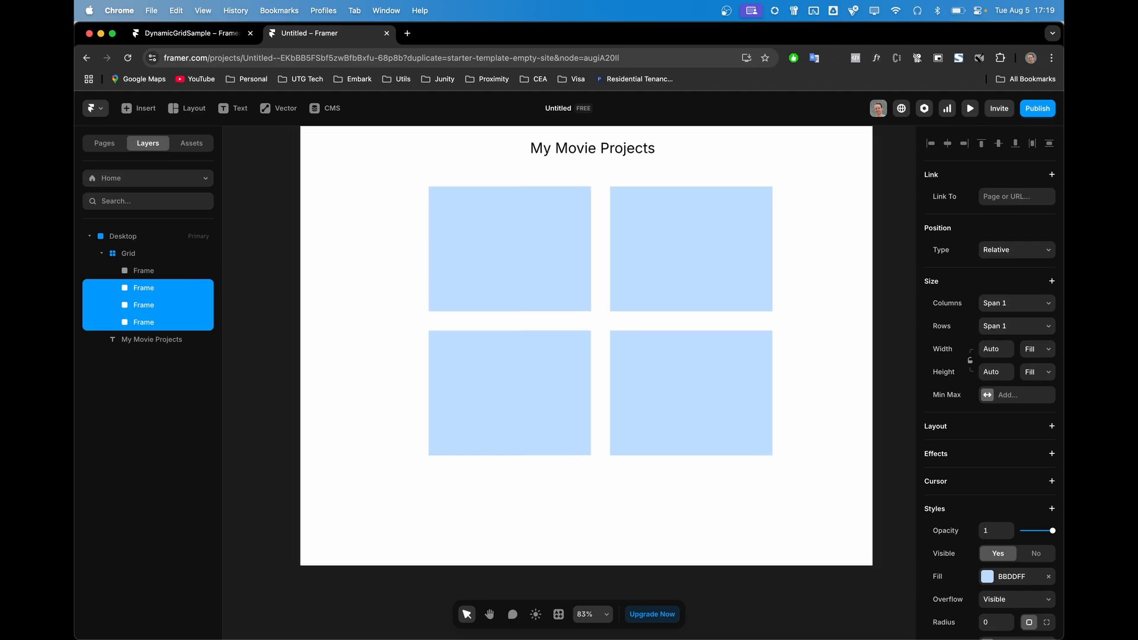
scroll(990, 386, "down", 5)
scroll(990, 386, "up", 3)
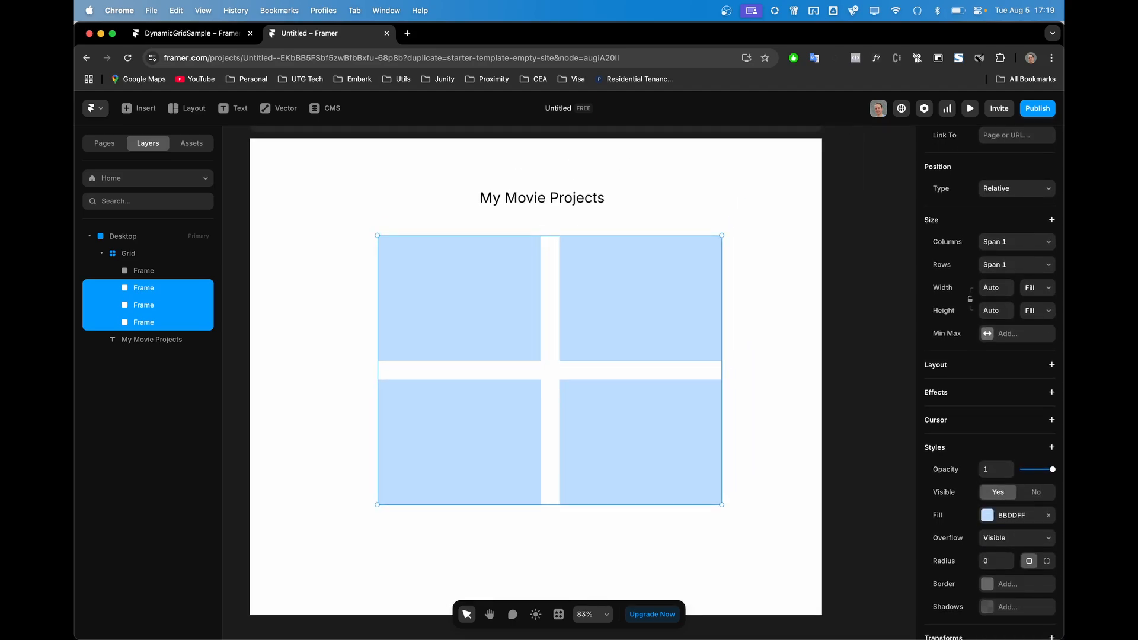
key("Delete")
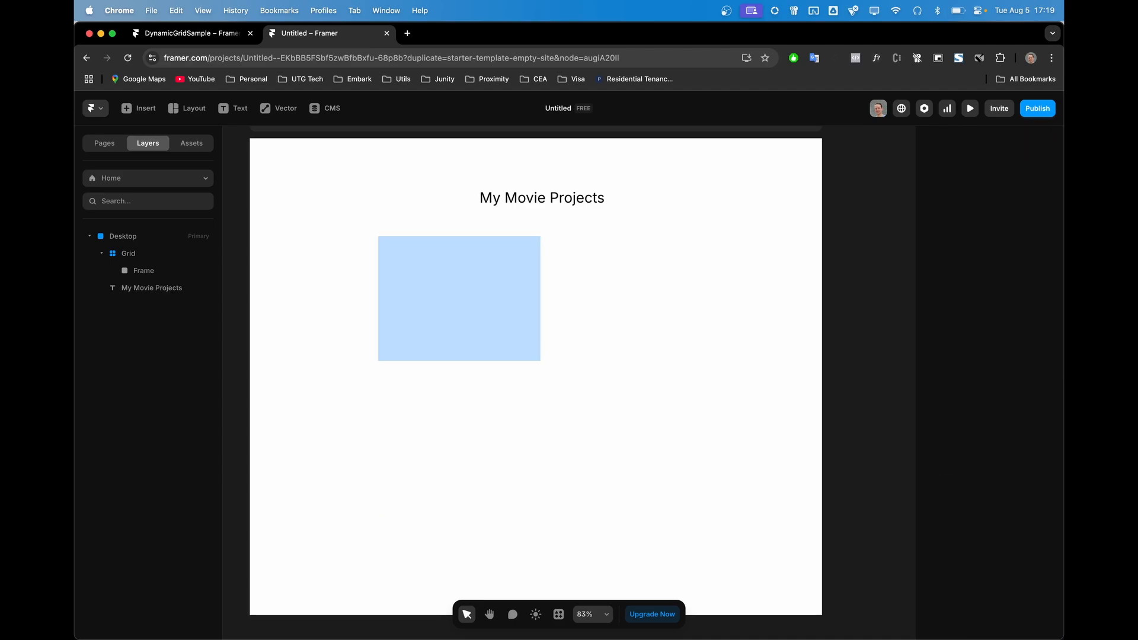
Turn the grid's single frame into a new component titled ProjectCard
left_click(459, 298)
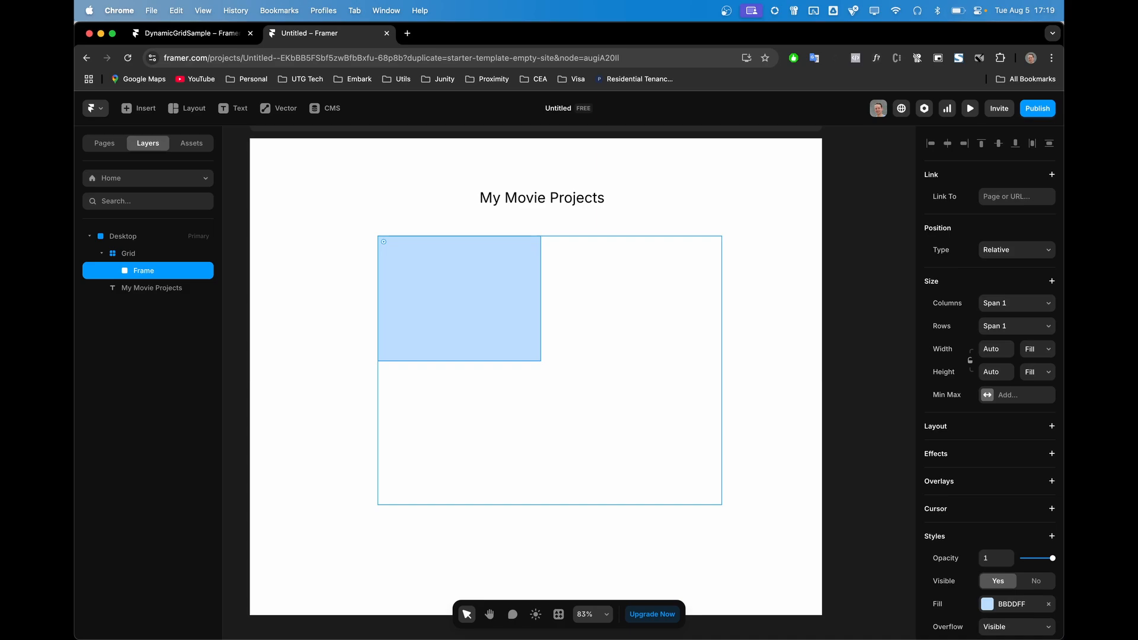
scroll(990, 386, "down", 1)
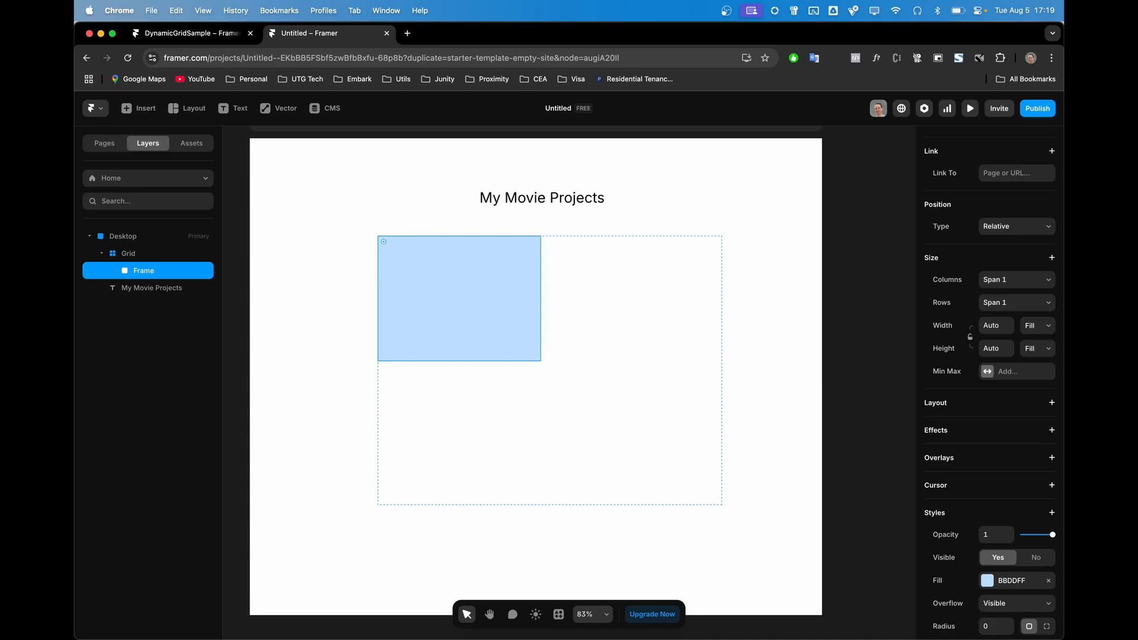
right_click(144, 271)
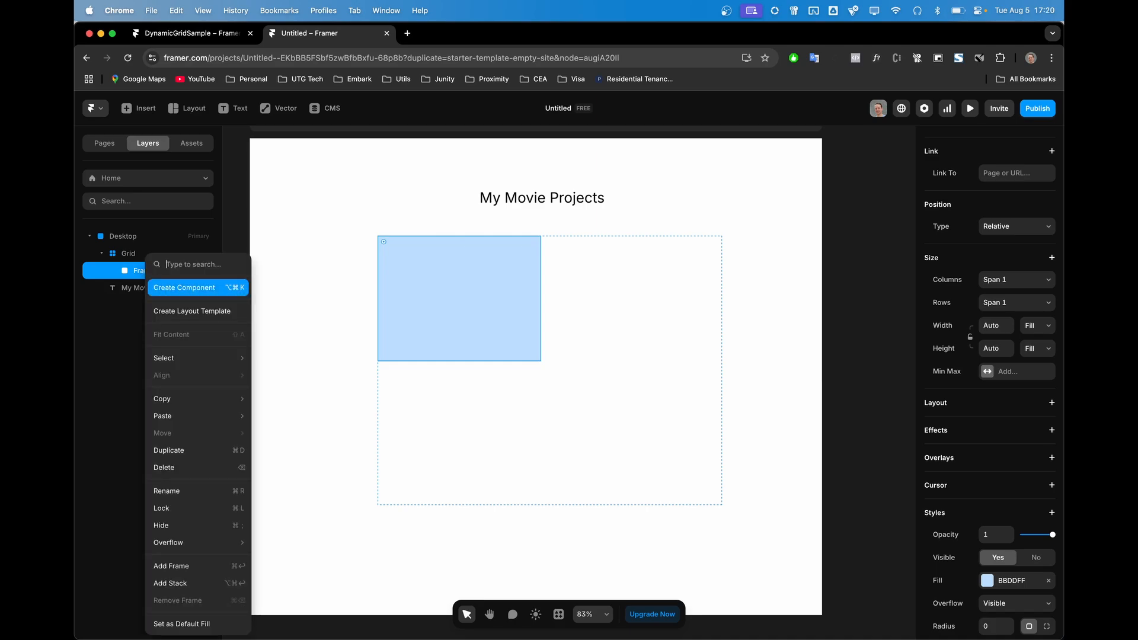
left_click(184, 288)
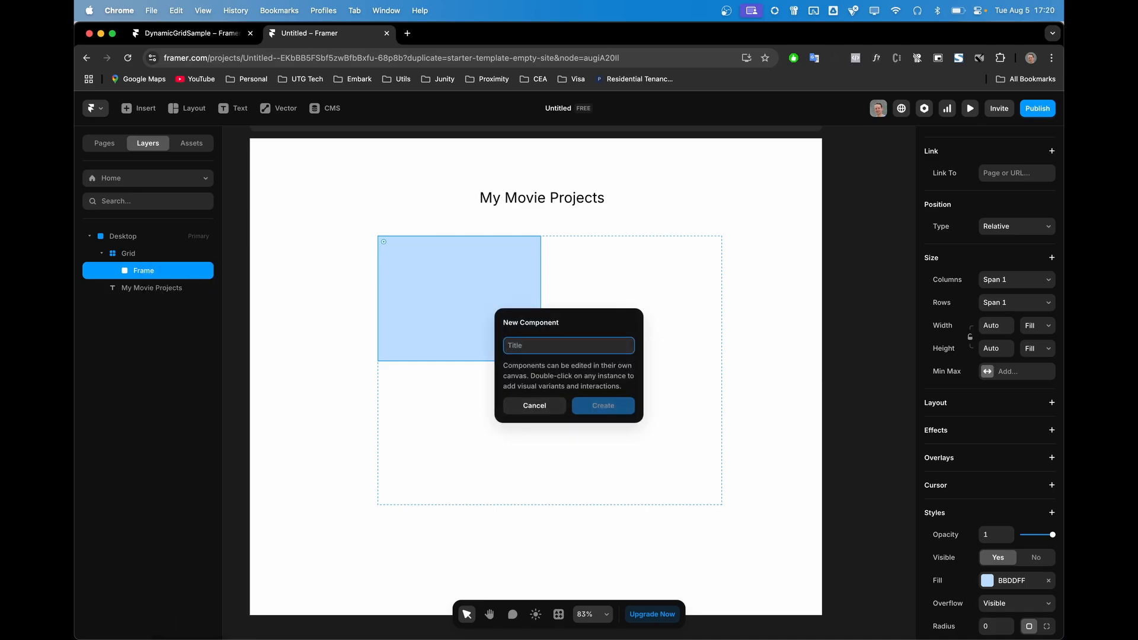
type("ProjectCard")
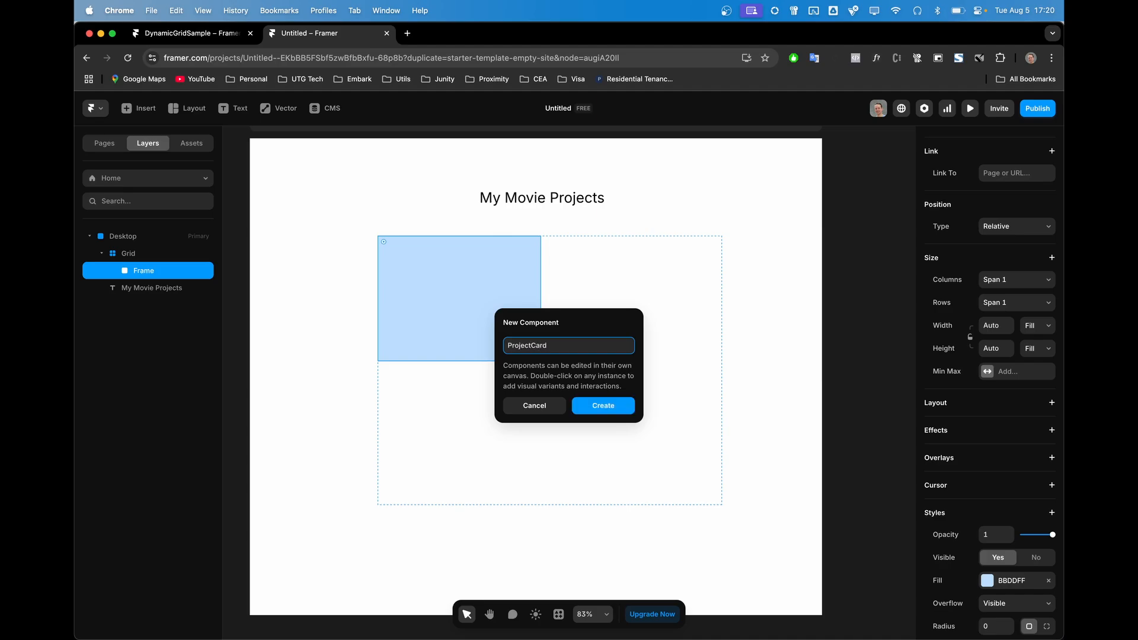
key("Return")
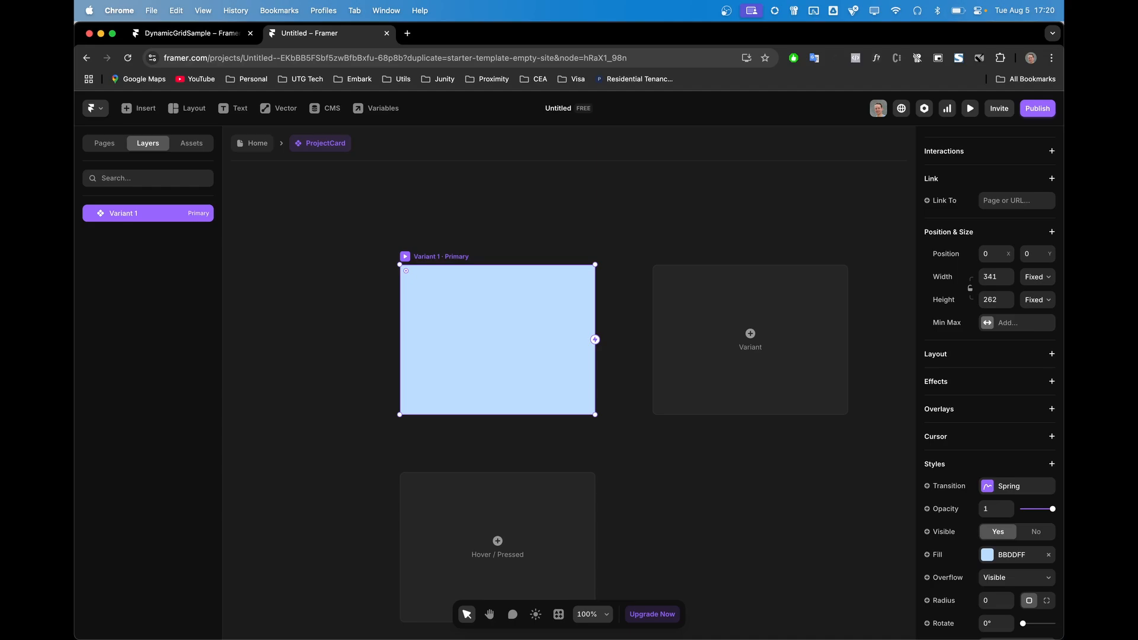
Create an image variable for the fill of the card's primary variant, keeping the name Image
scroll(948, 468, "down", 4)
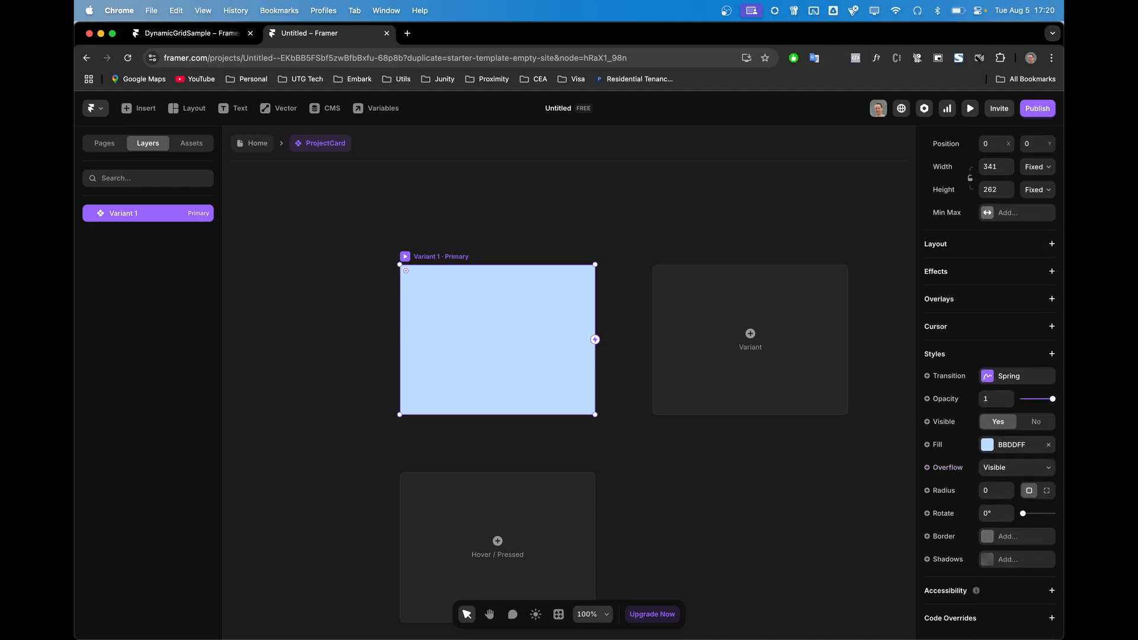
scroll(987, 415, "up", 2)
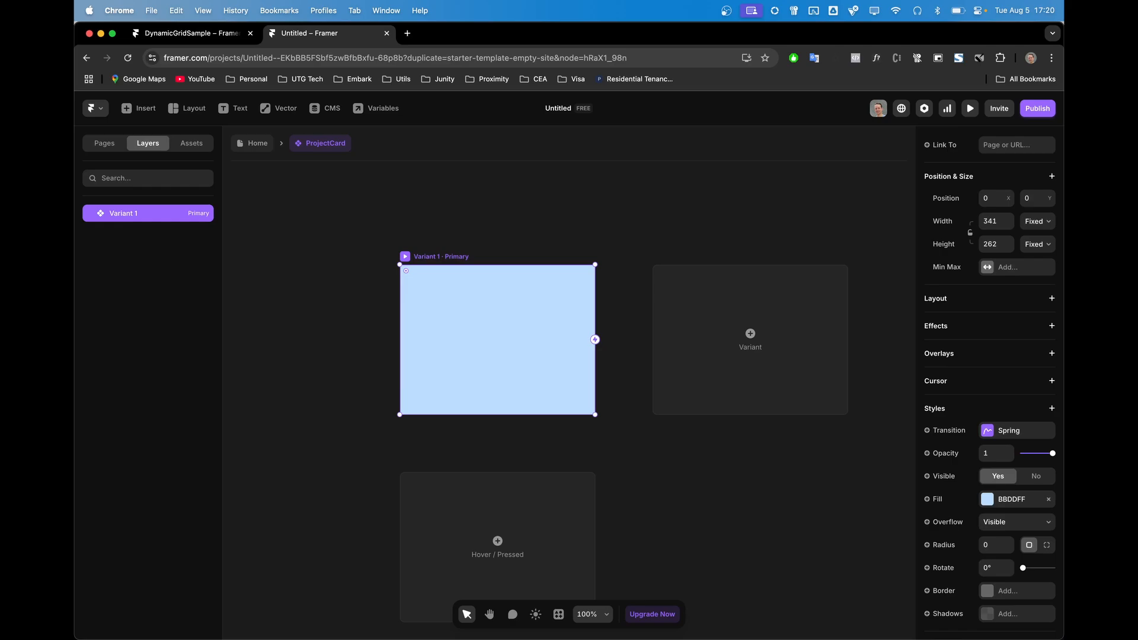
left_click(927, 499)
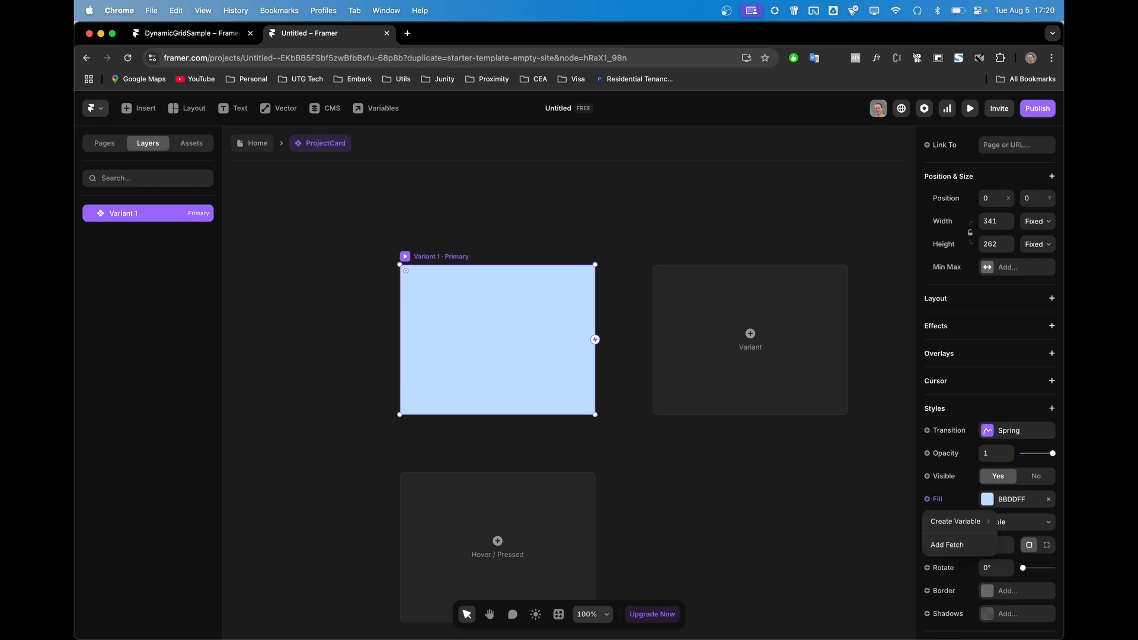
mouse_move(956, 522)
left_click(889, 538)
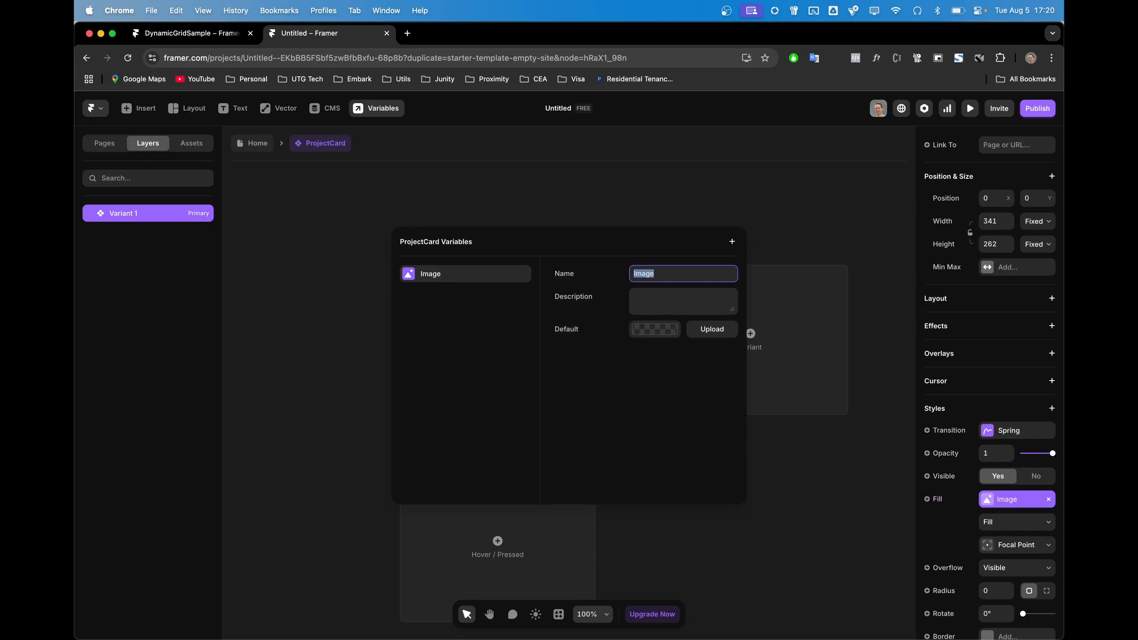
key("Escape")
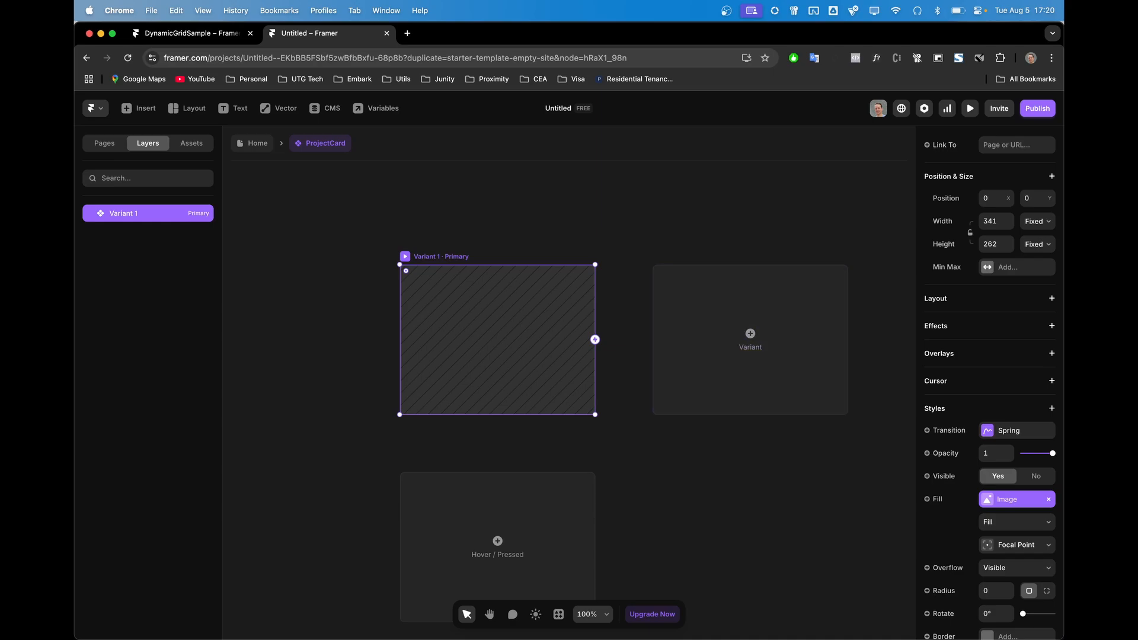
Add a text layer reading "ProjectTitle" in the lower part of the card
key("t")
left_click(500, 396)
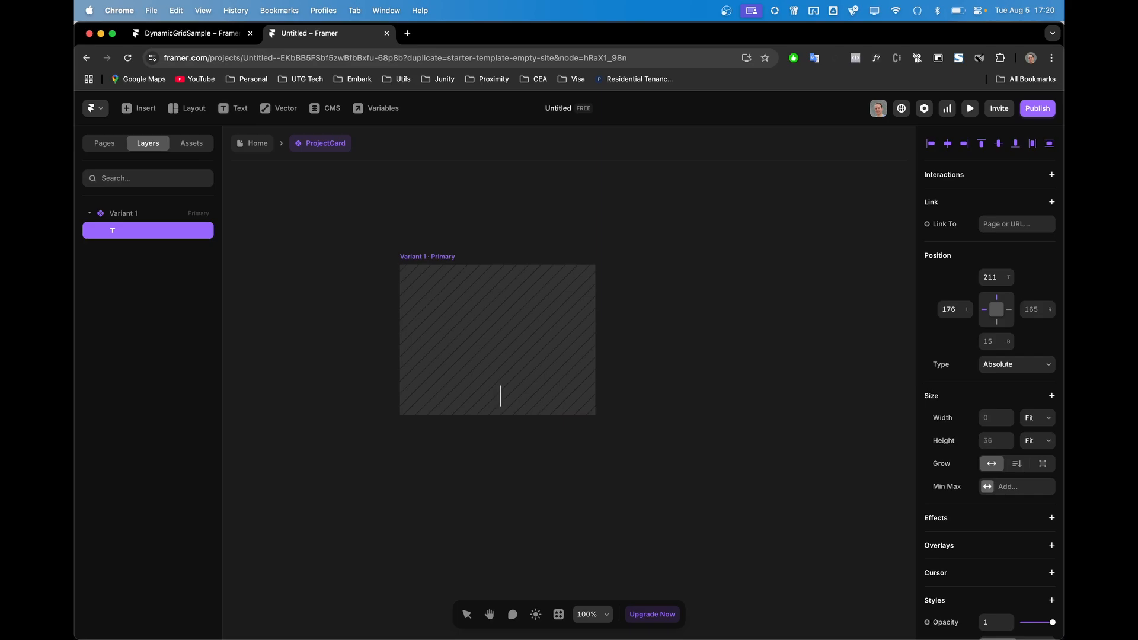
type("ProjectTitle")
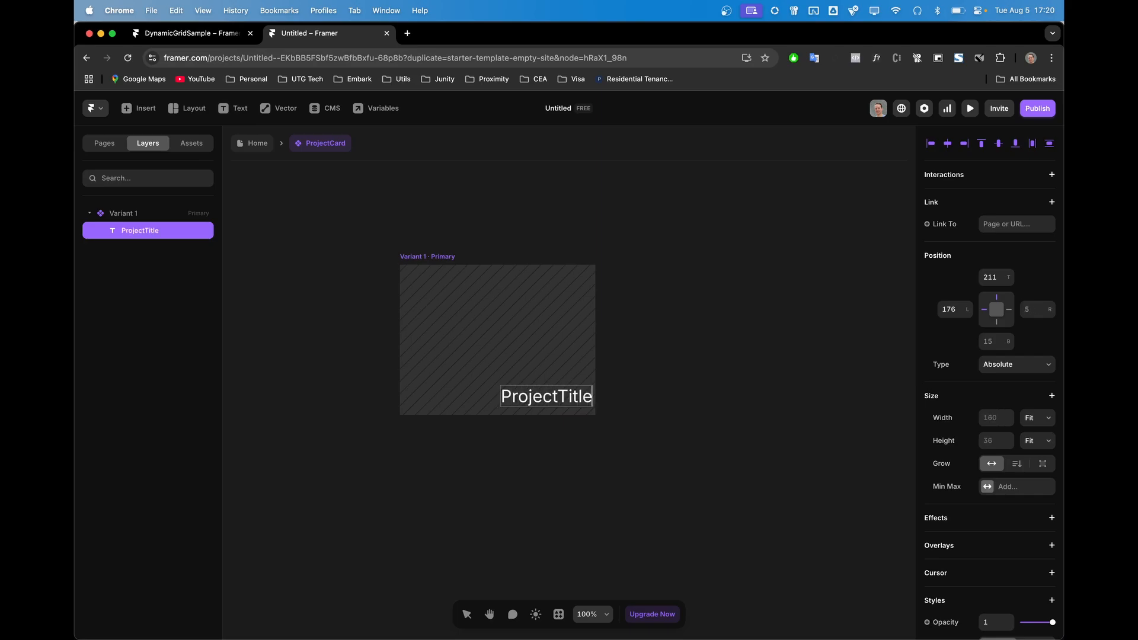
Shift the ProjectTitle text in from the card's right edge and set its right offset to 15
left_click(1052, 572)
left_click(573, 396)
key("Escape")
left_click_drag(592, 396, 585, 396)
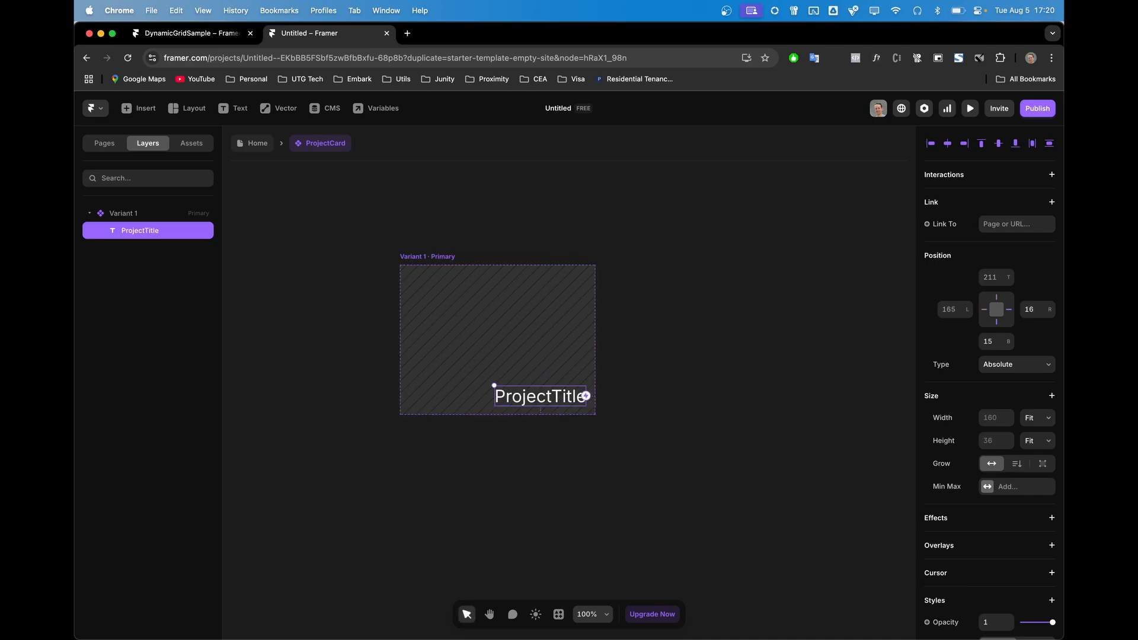
left_click(1030, 309)
type("15")
key("Return")
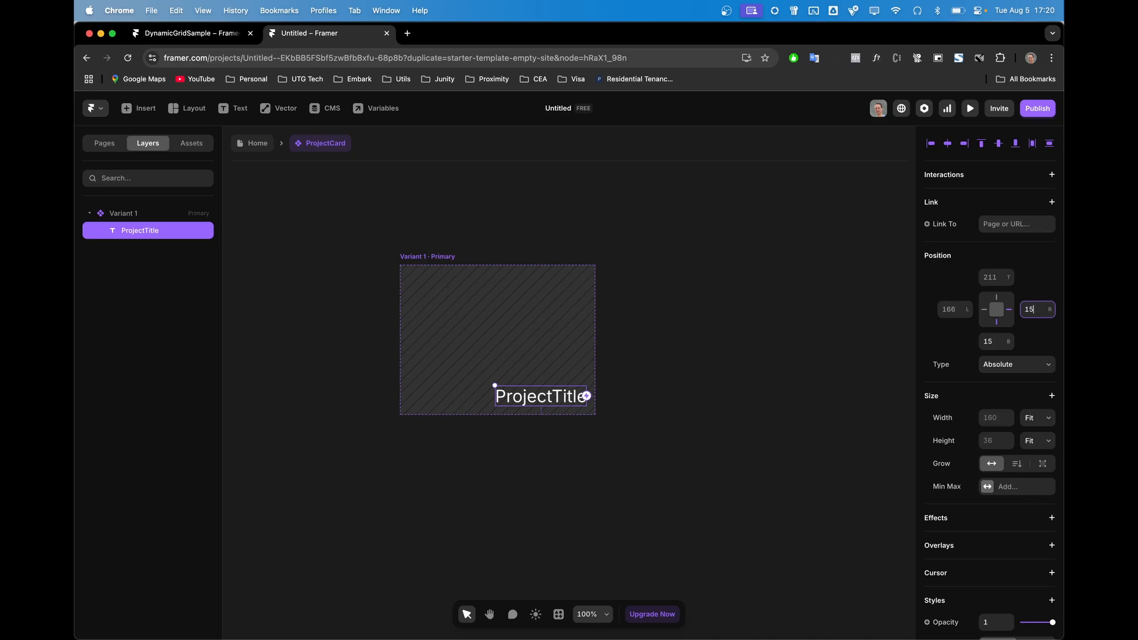
Create a plain text variable named ProjectTitle for the title text's content
scroll(990, 380, "down", 5)
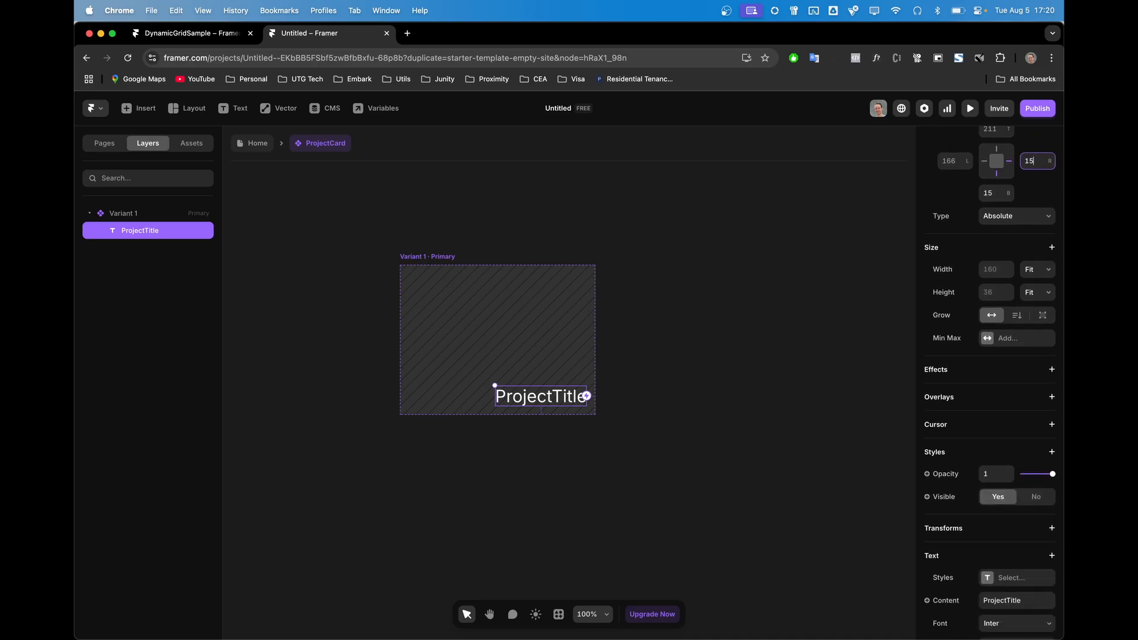
scroll(990, 380, "down", 2)
left_click(928, 534)
mouse_move(956, 557)
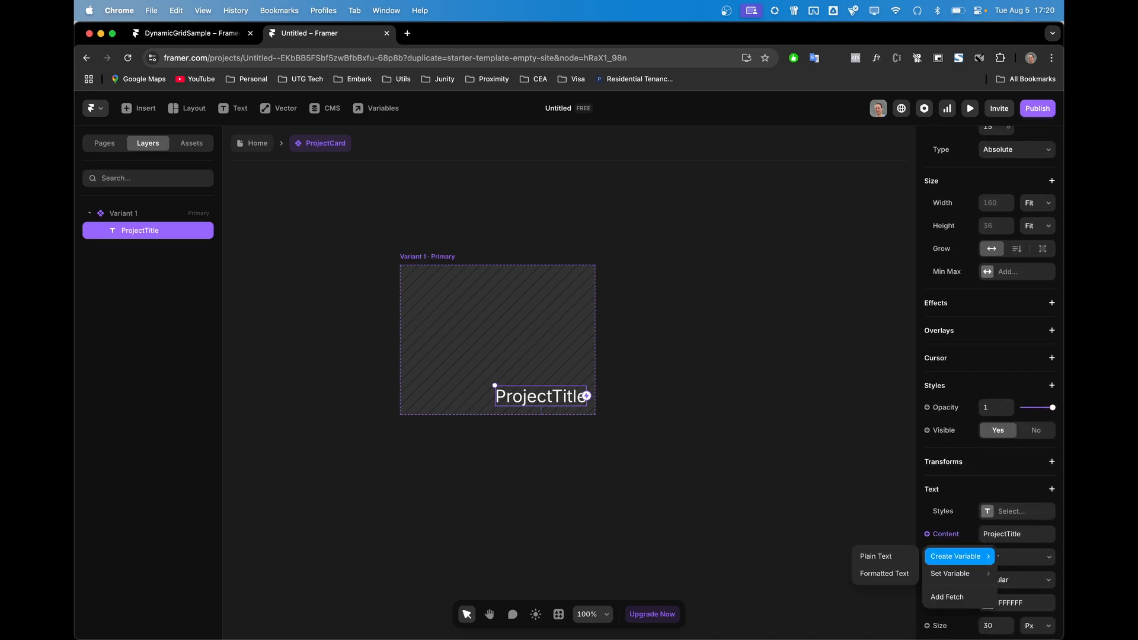
left_click(876, 556)
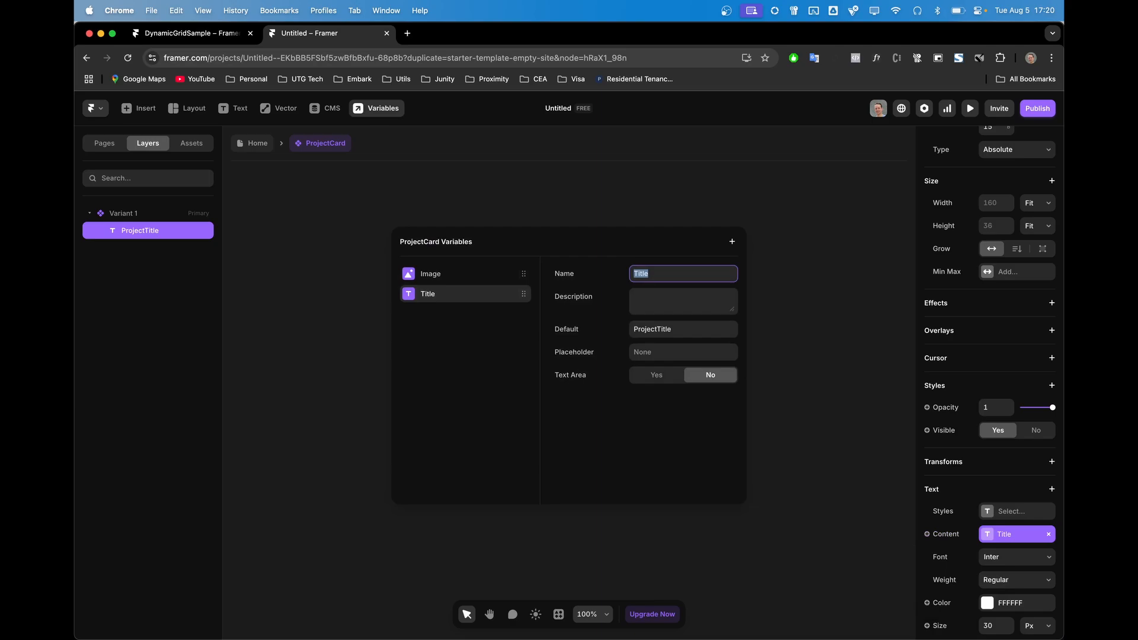
type("ProjectTitle")
key("Tab")
key("Tab")
key("shift+Tab")
key("shift+Tab")
key("Escape")
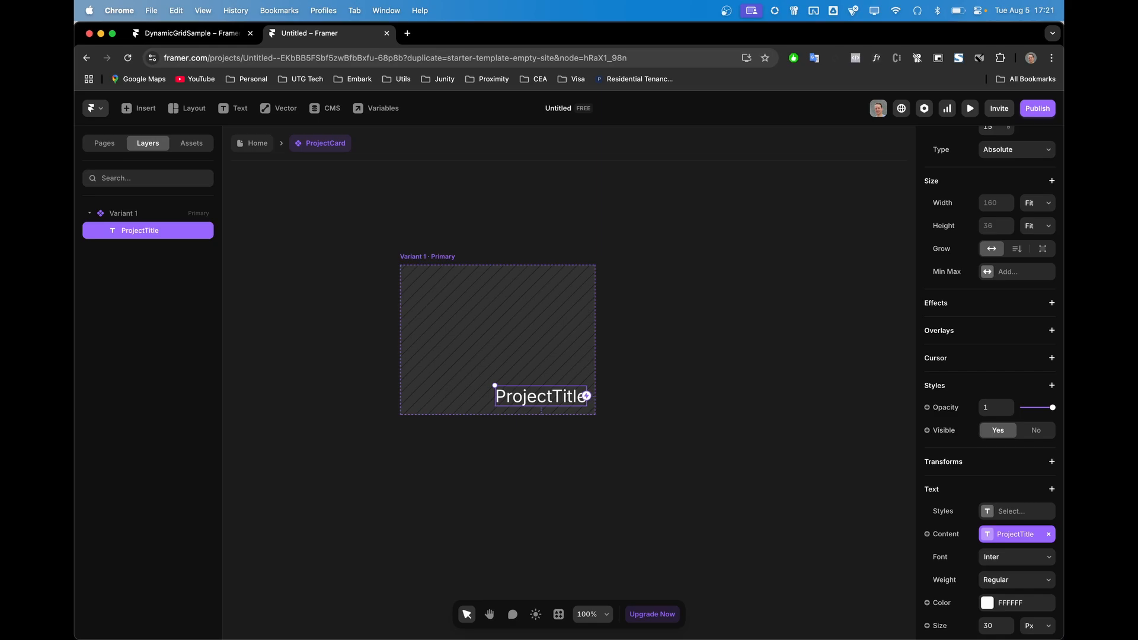
key("Escape")
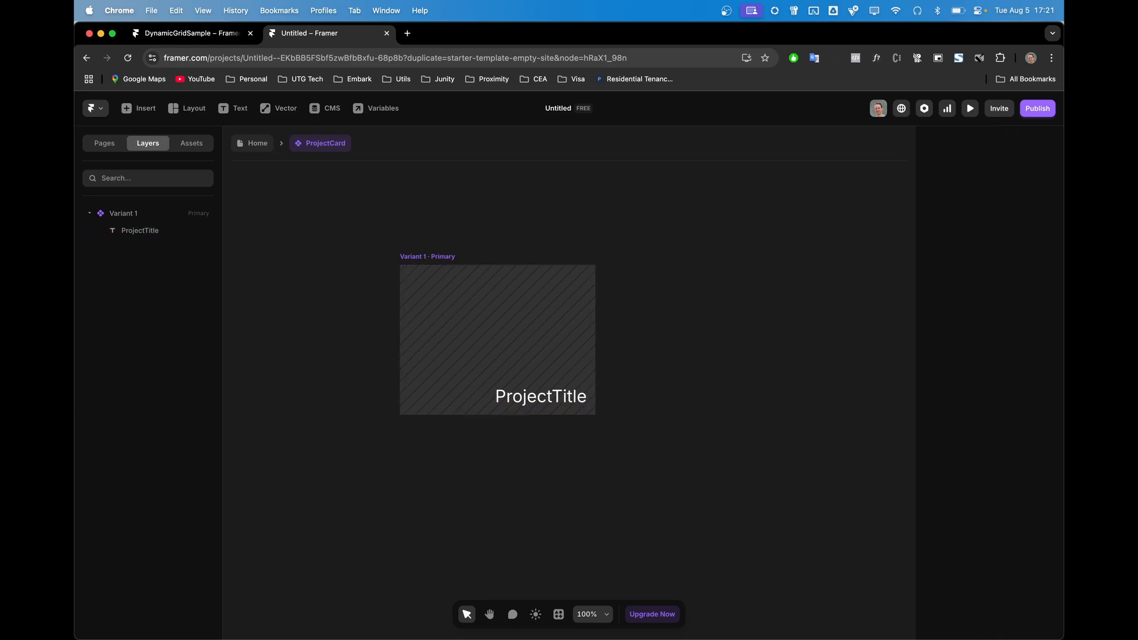
Draw a frame about 341 by 79 across the card's bottom behind the title and set its fill to 000000
key("f")
left_click_drag(400, 415, 595, 370)
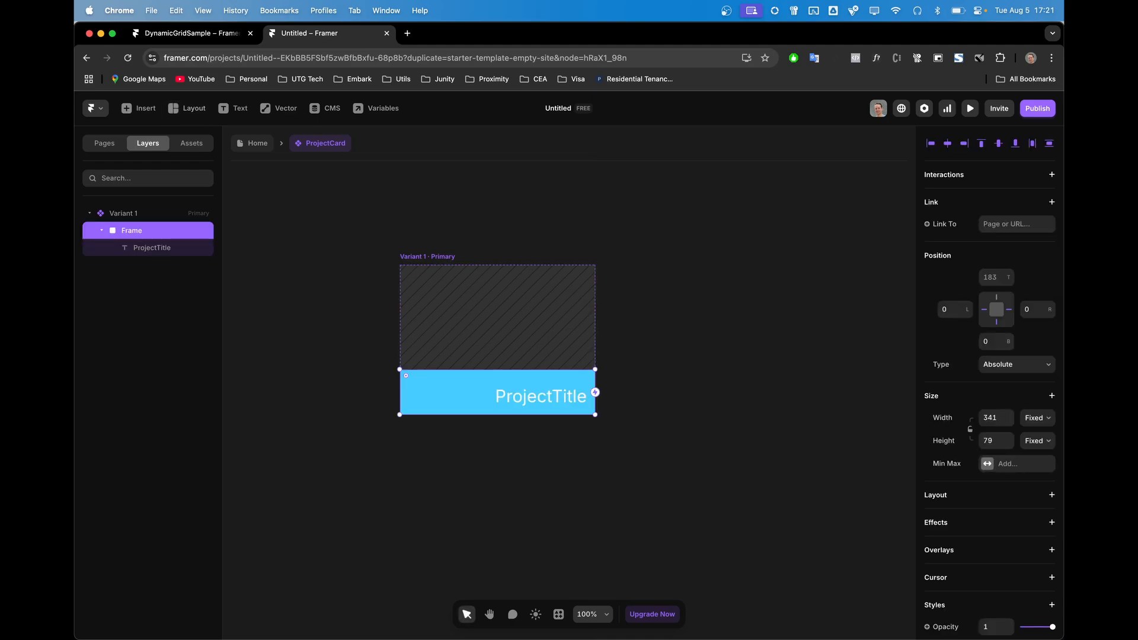
scroll(990, 379, "down", 5)
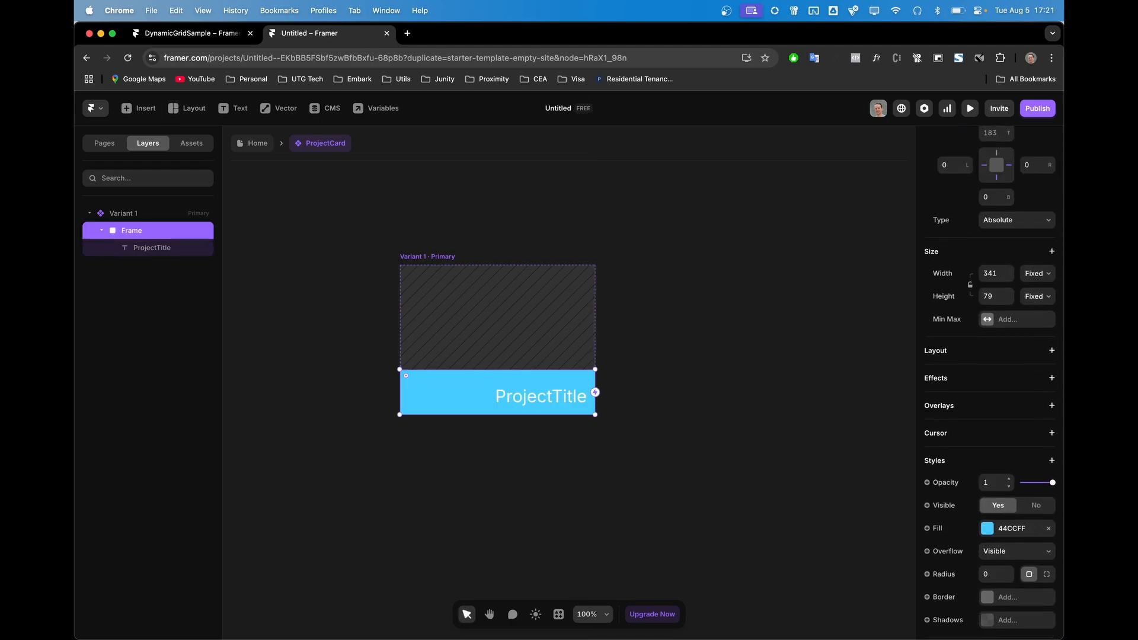
left_click(987, 526)
type("000000")
key("Return")
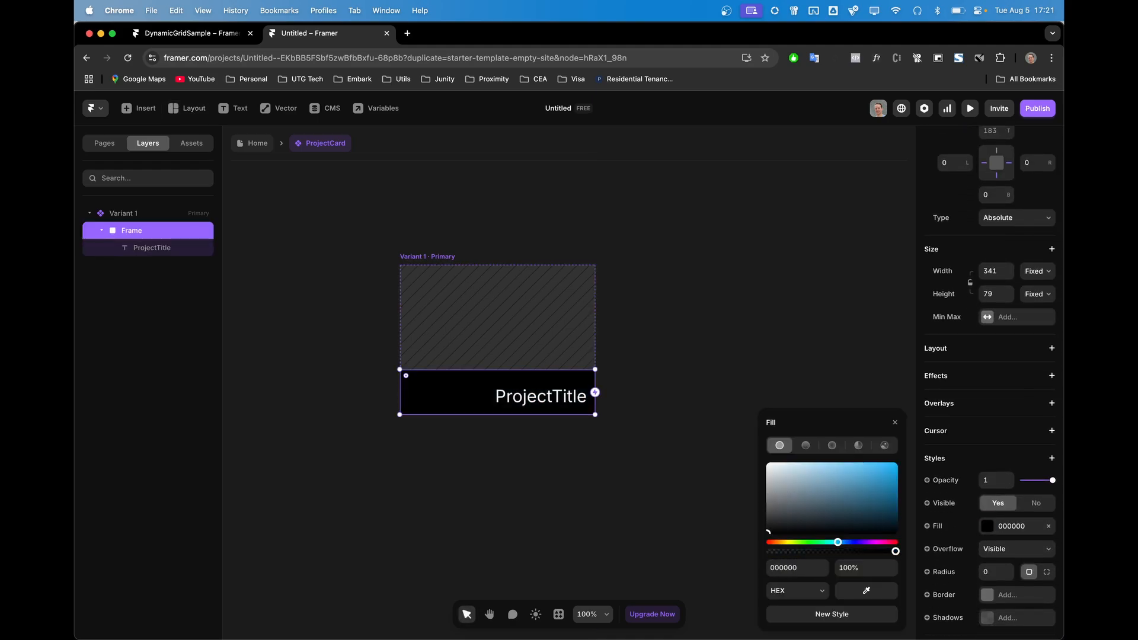
left_click(658, 439)
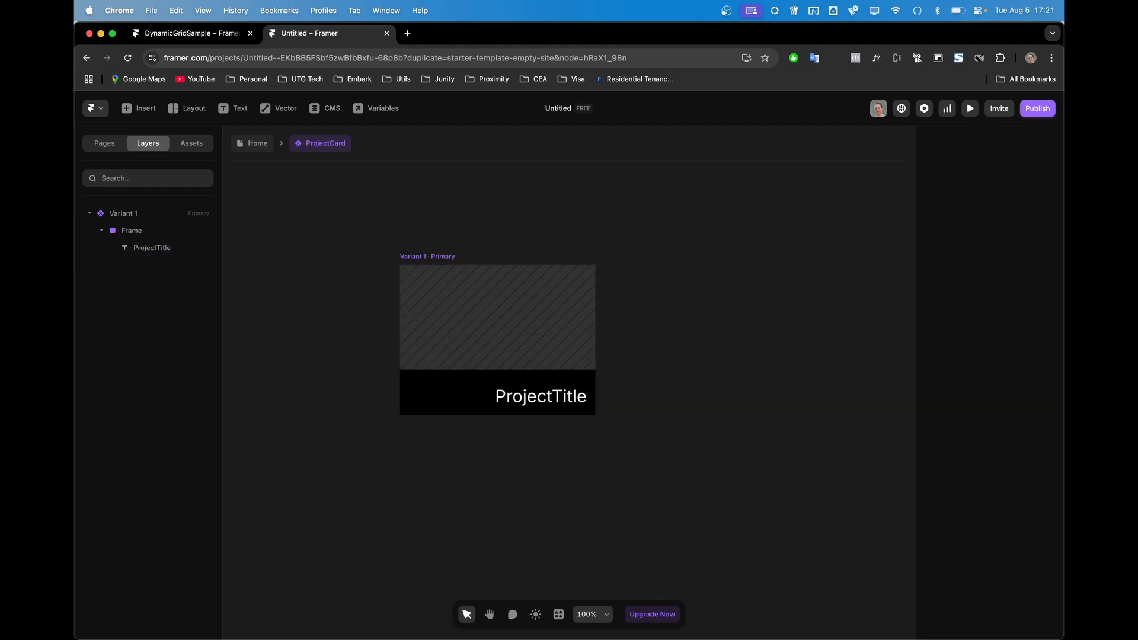
Lower the top edge of the black title frame slightly to shorten it and return to the Home page
left_click(474, 392)
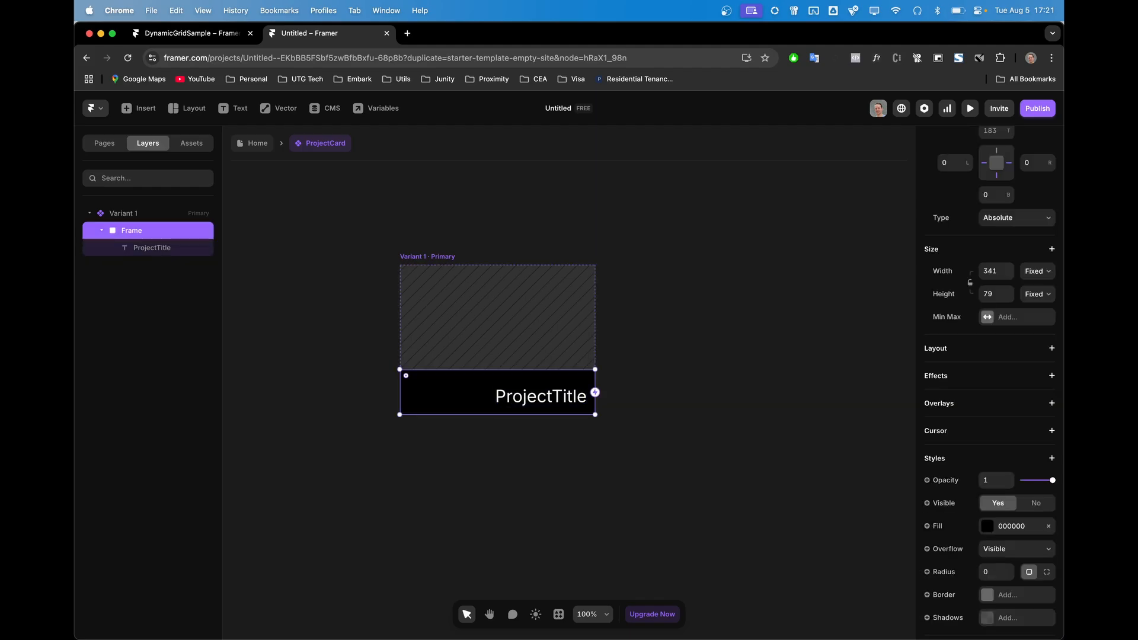
left_click_drag(489, 369, 489, 378)
left_click(641, 450)
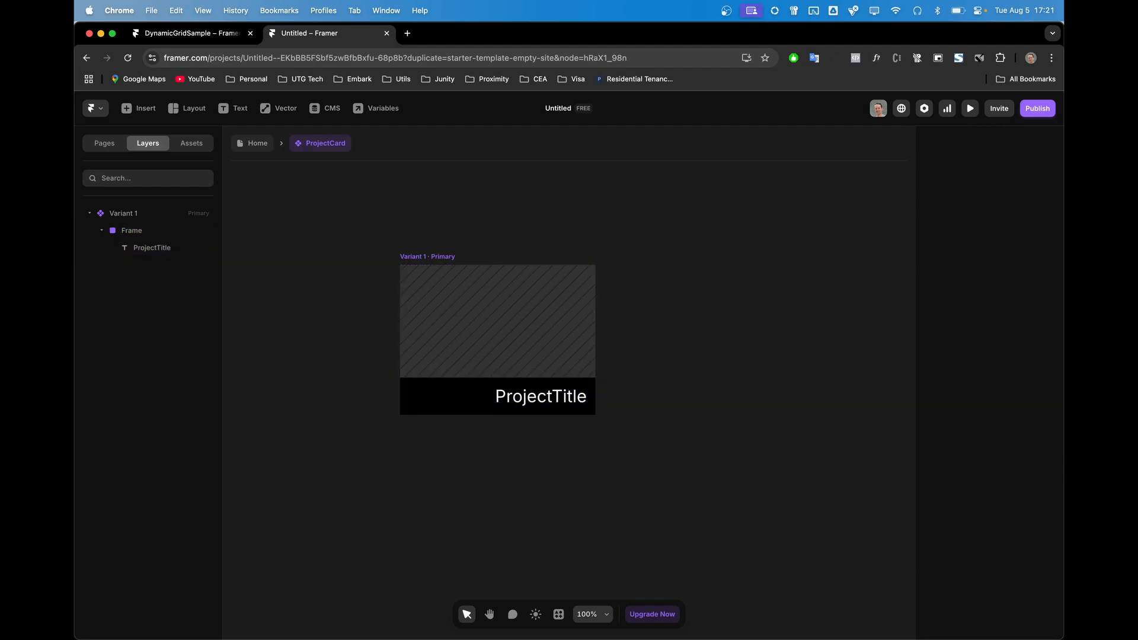
left_click(253, 143)
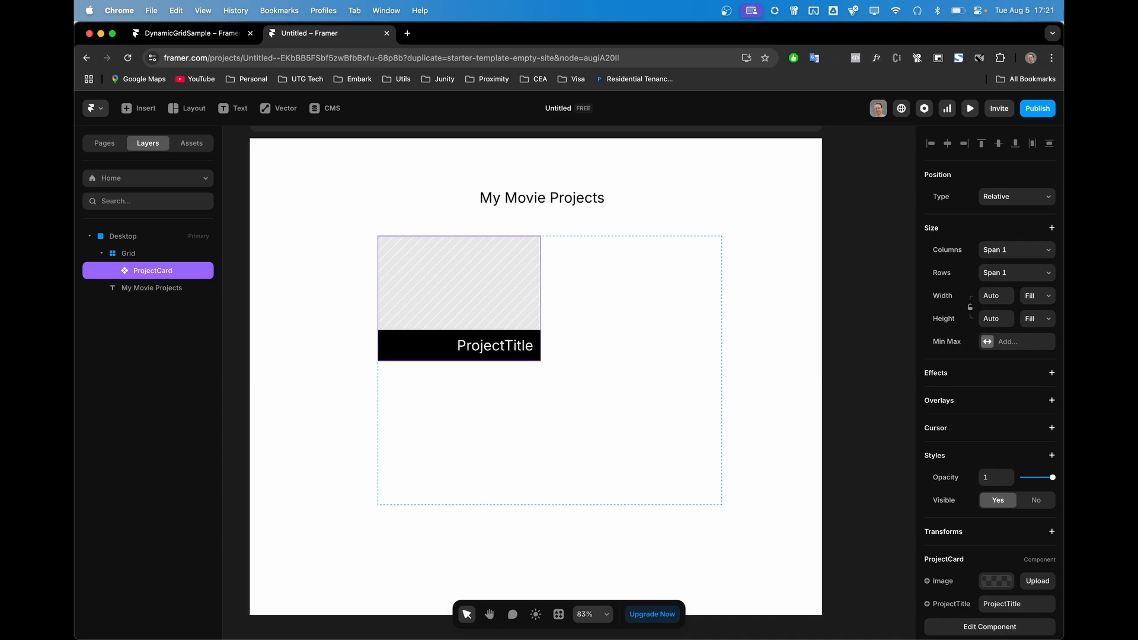
Duplicate the ProjectCard three times in the grid and undo the three duplicates
key("super+d")
key("super+d")
key("super+d")
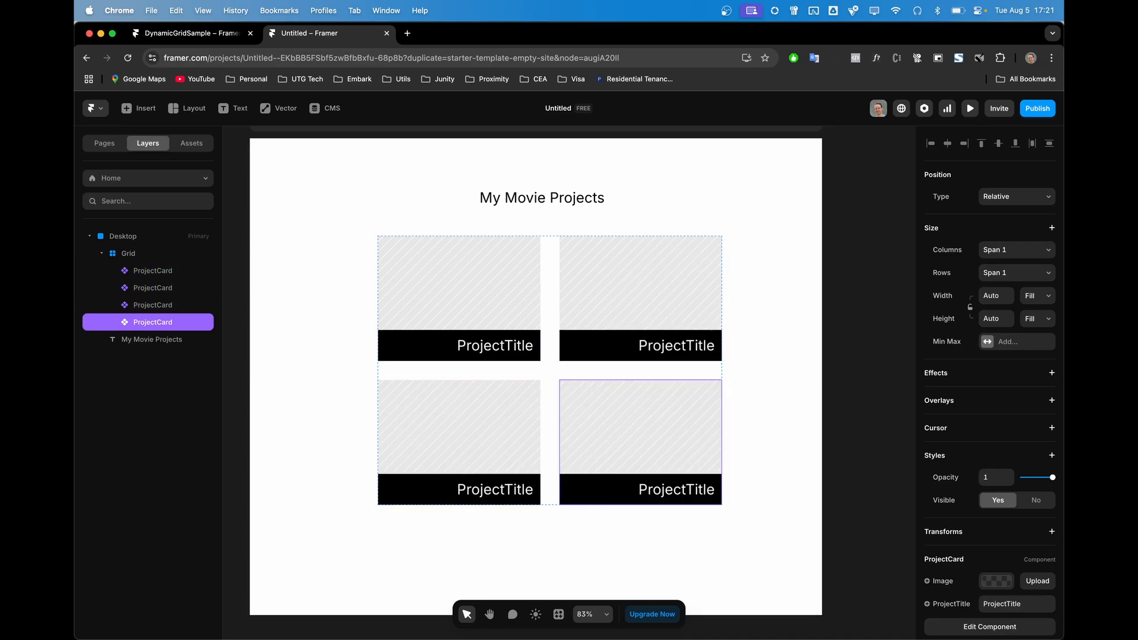
key("super+z")
key("super+z")
key("super+z")
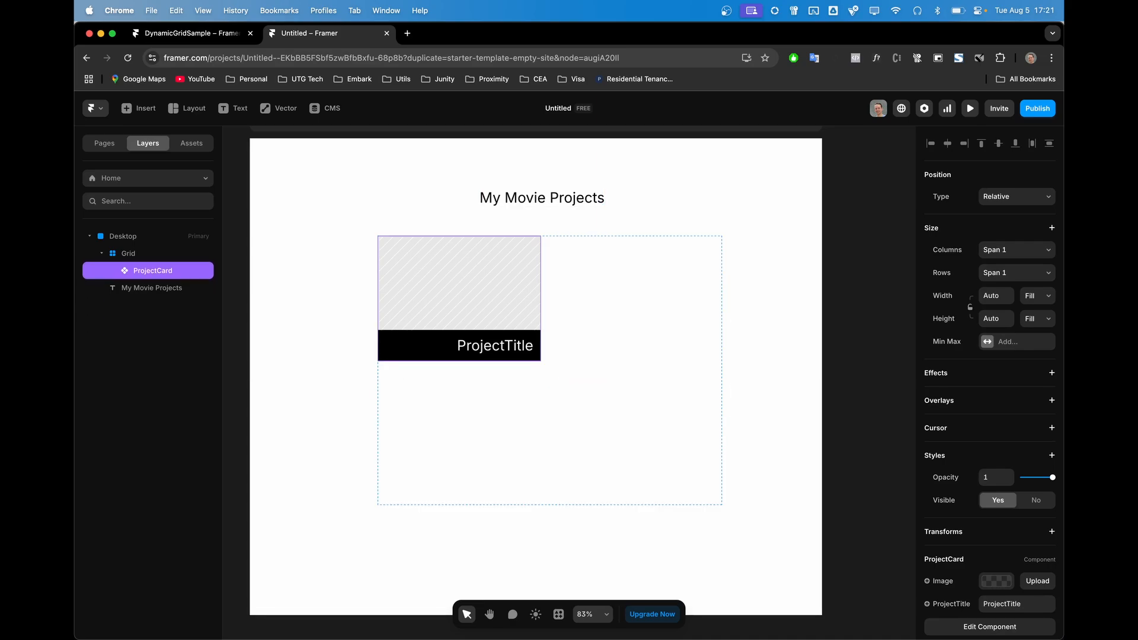
Set the card's ProjectTitle variable to "The Joker" and its Image variable to Joker.jpeg
scroll(990, 379, "down", 2)
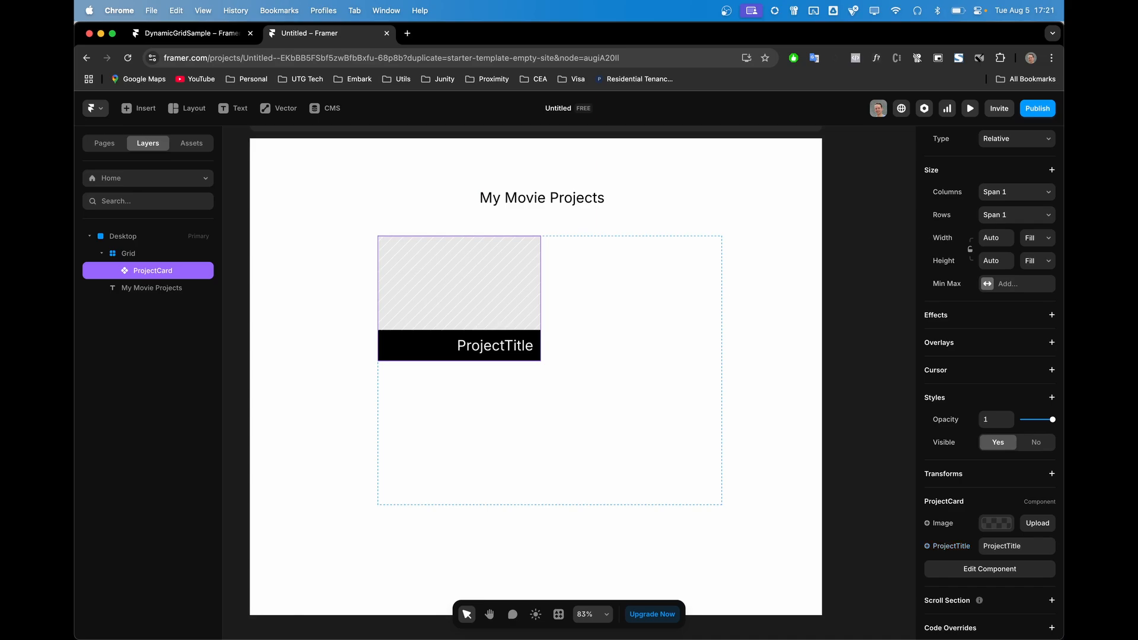
left_click(1017, 546)
type("The Joker")
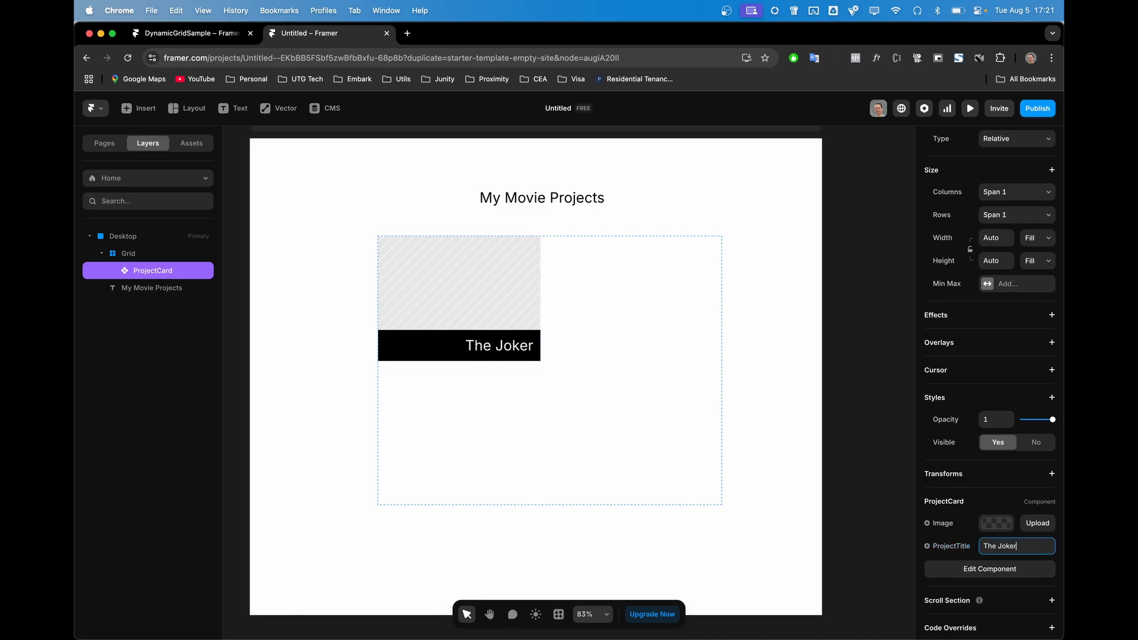
left_click(997, 524)
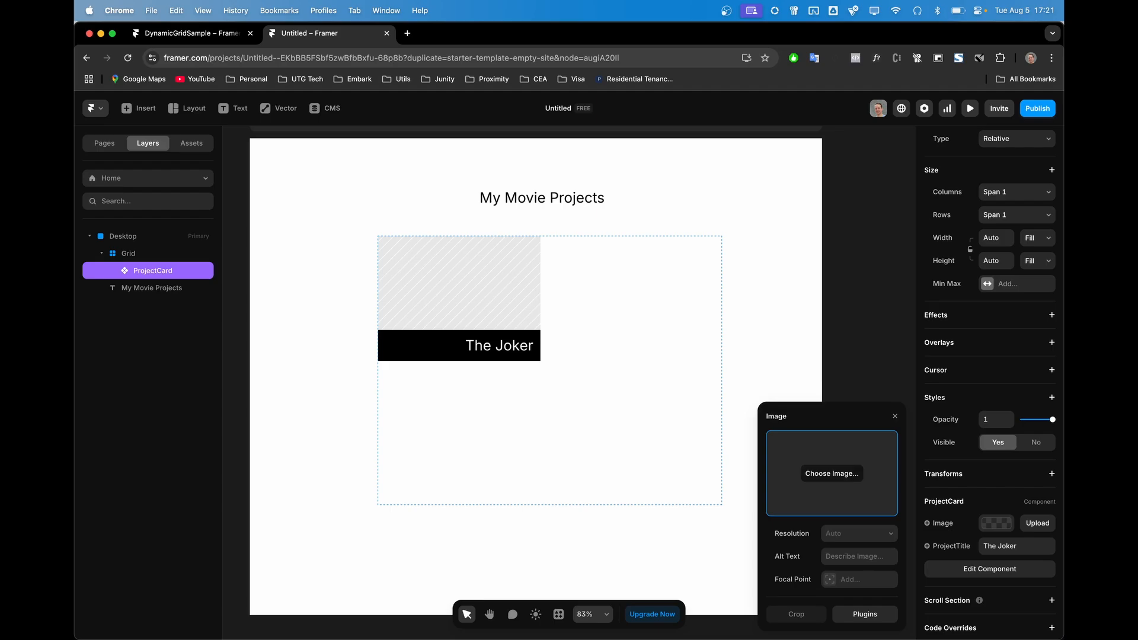
left_click(832, 473)
double_click(391, 195)
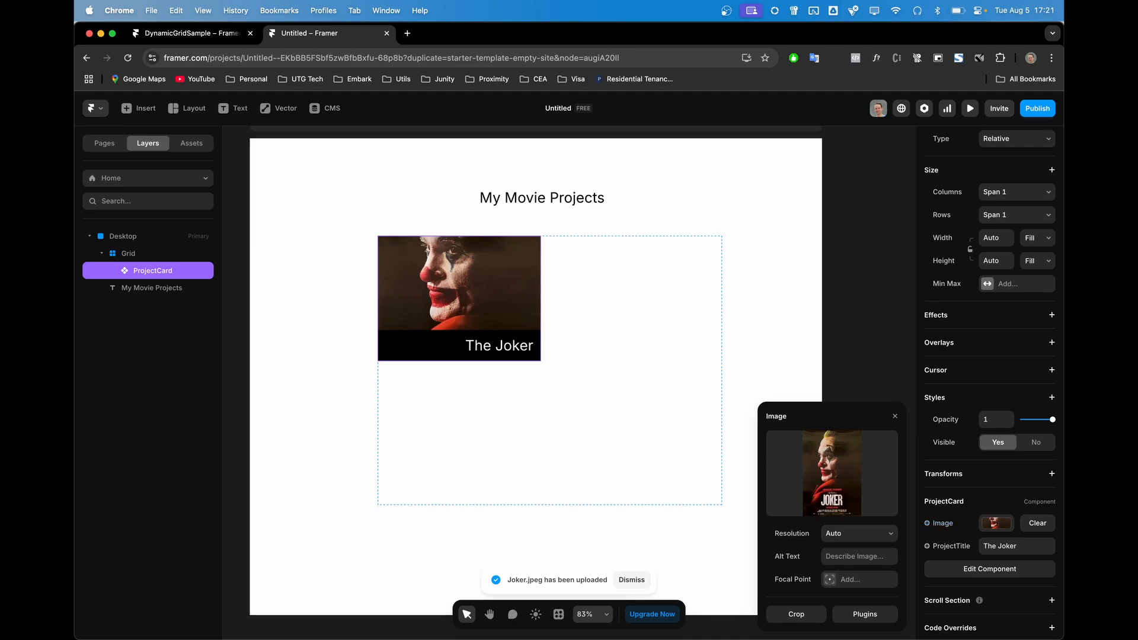
left_click(896, 416)
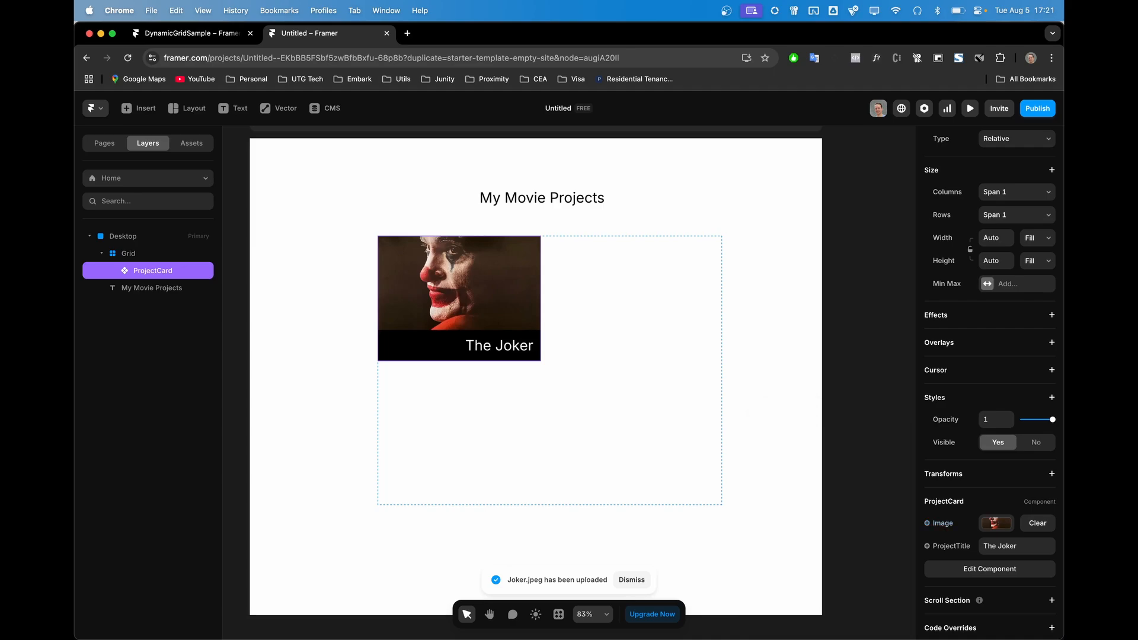
Clear the card's image, reset its ProjectTitle variable to the default and deselect the card
left_click(1038, 523)
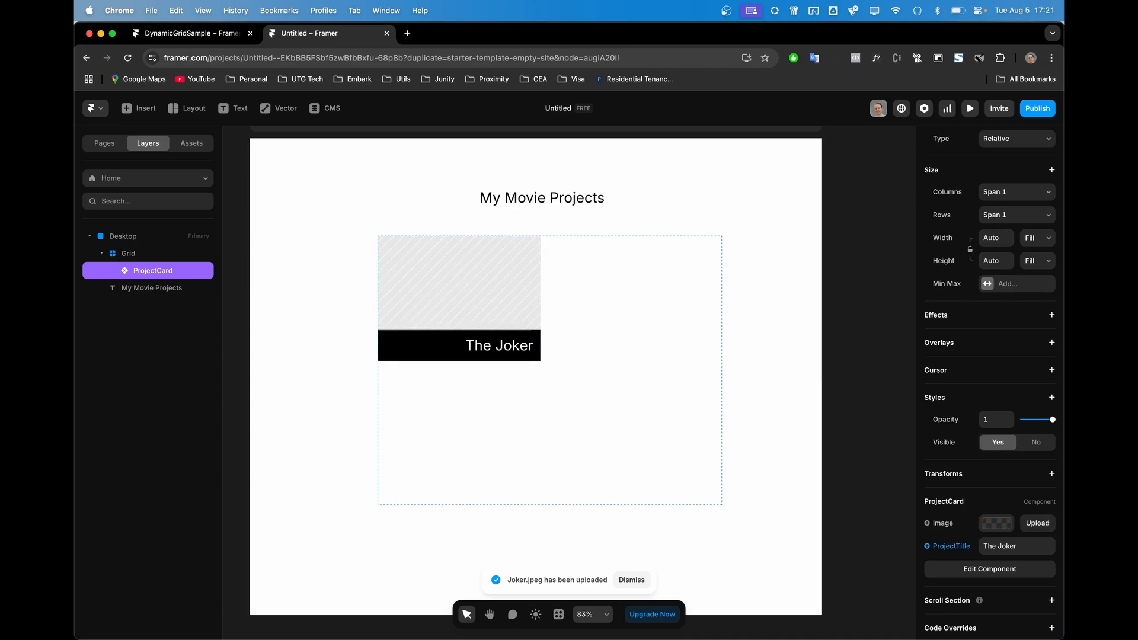
left_click(953, 545)
left_click(972, 554)
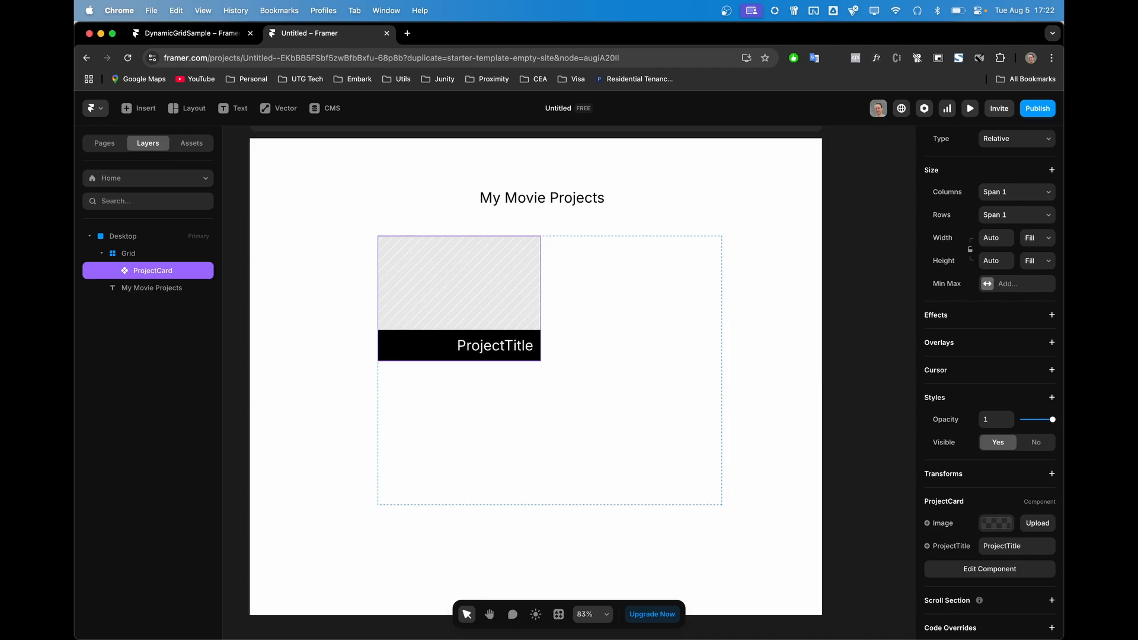
key("Escape")
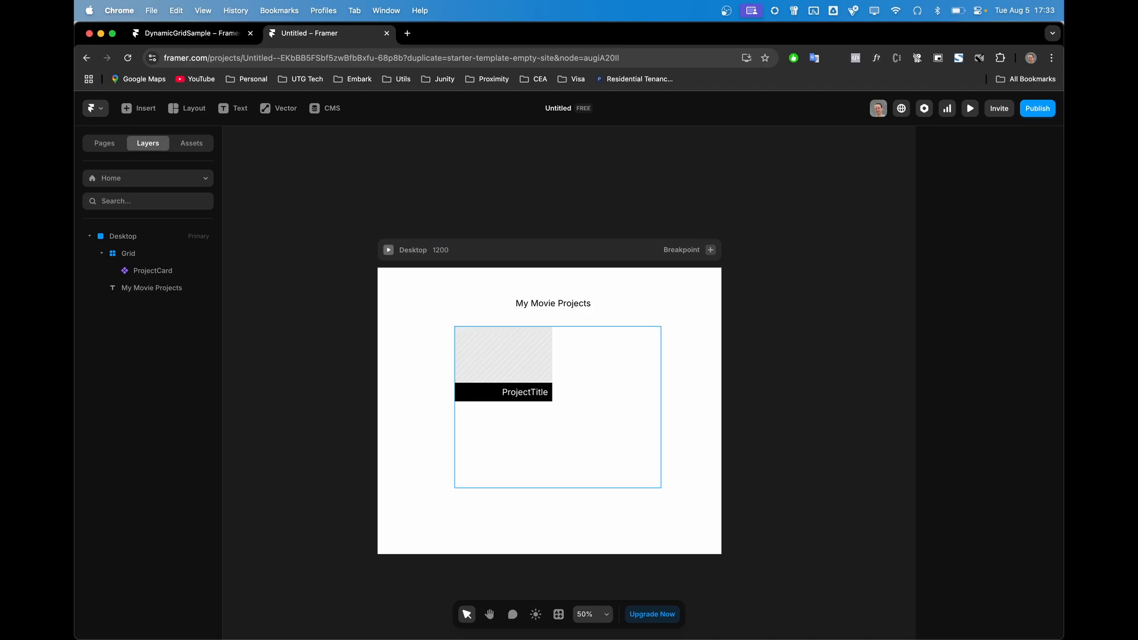
Create a new code override file named DynamicGrid from the grid's code override settings
left_click(600, 418)
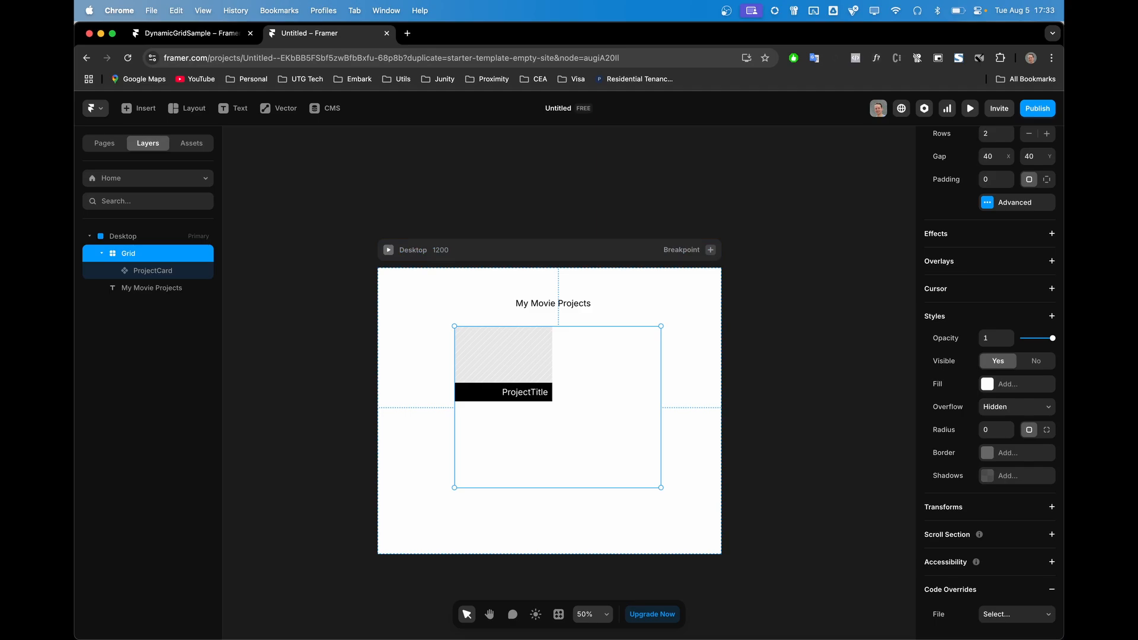
scroll(990, 379, "up", 5)
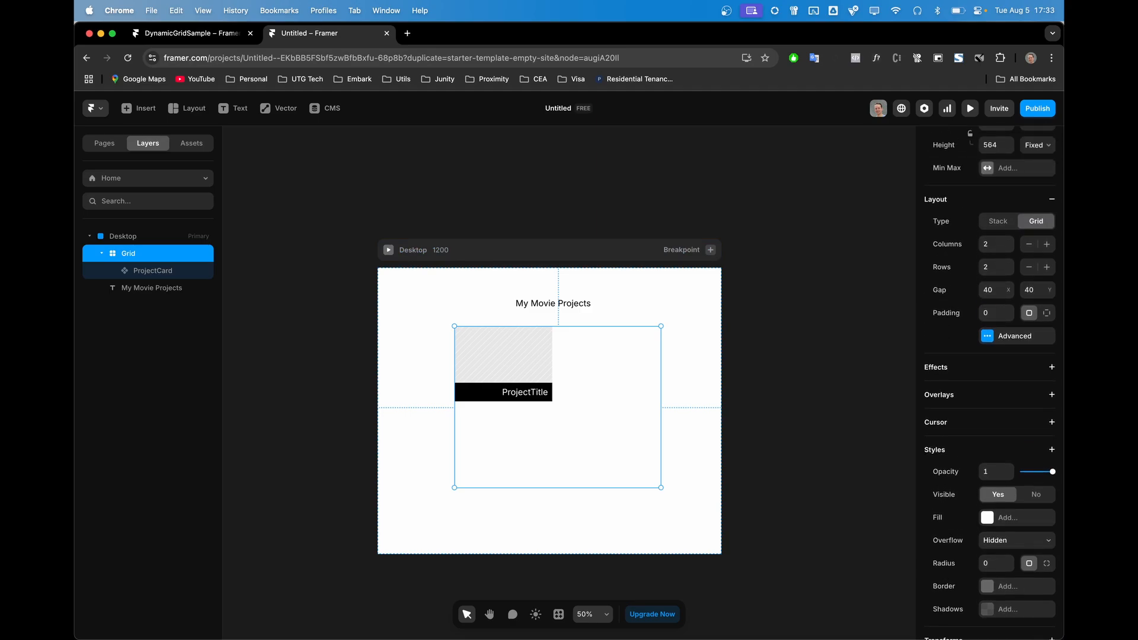
scroll(990, 380, "up", 8)
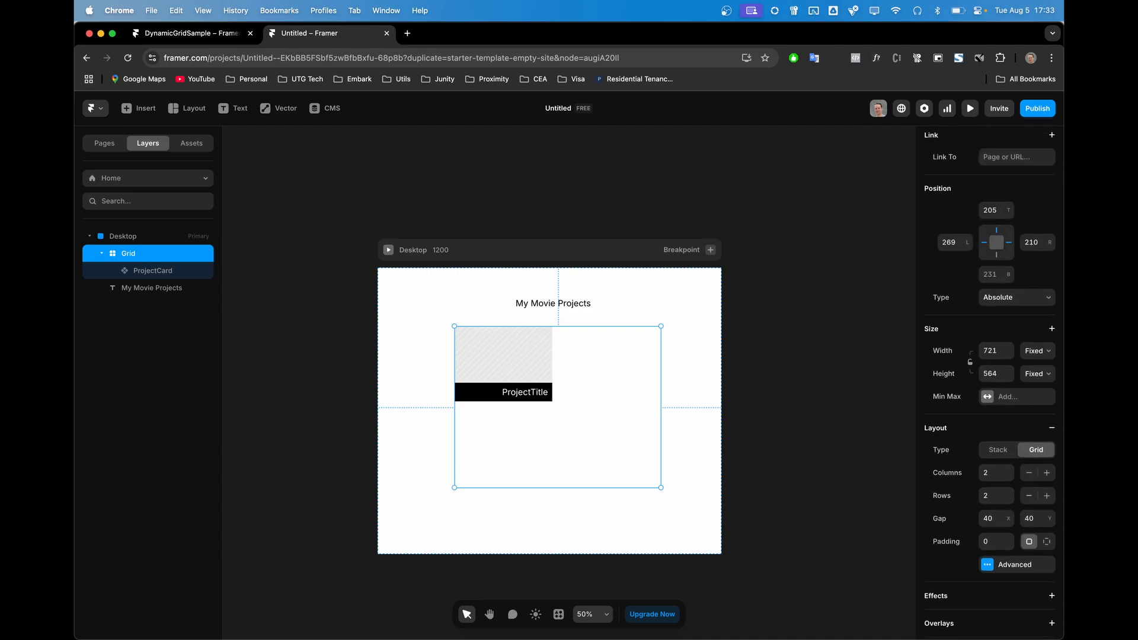
scroll(990, 380, "down", 13)
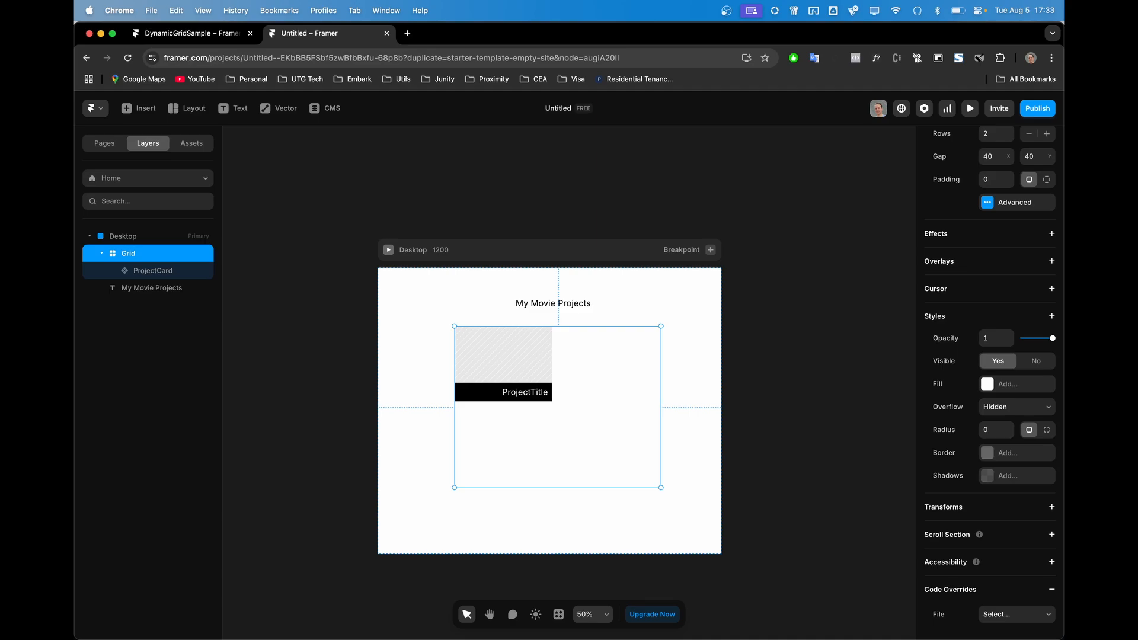
left_click(1016, 614)
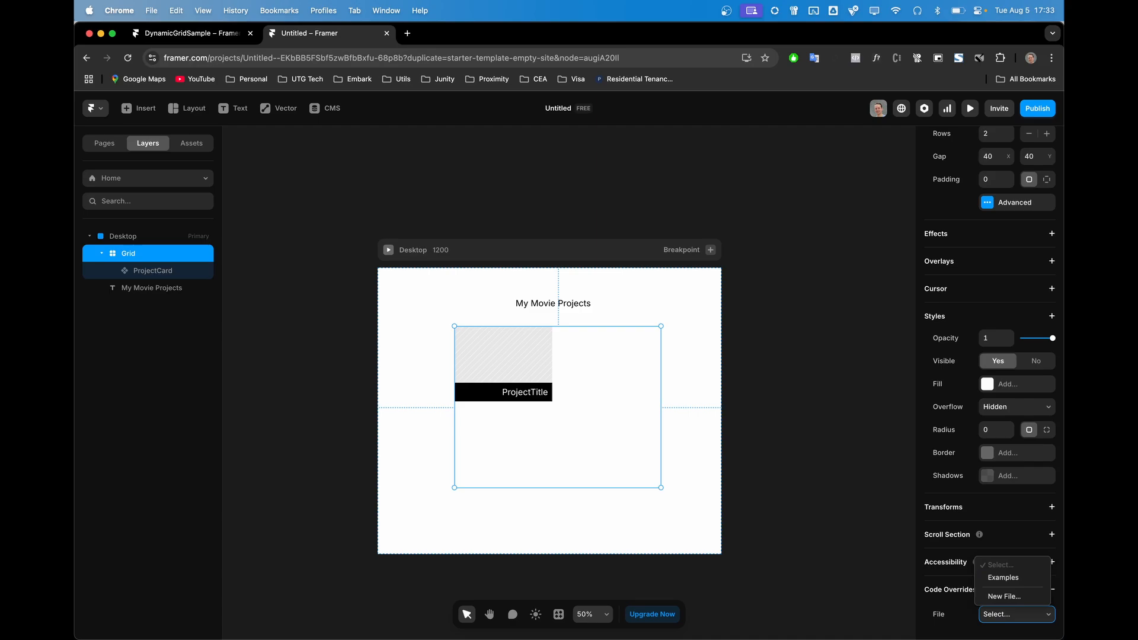
key("Return")
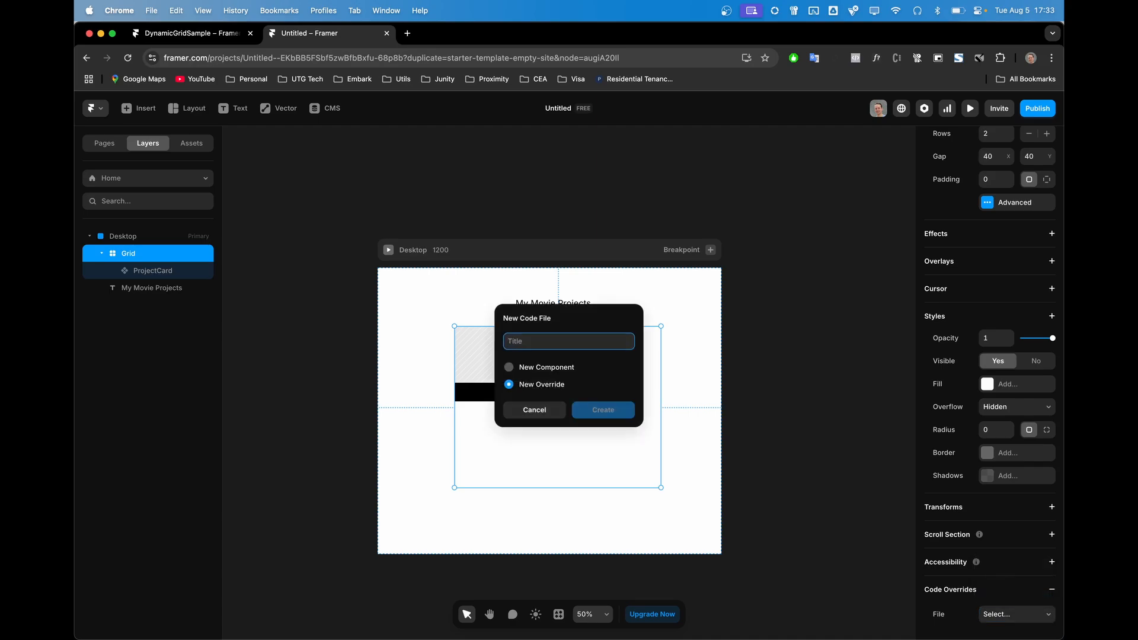
type("Dyna")
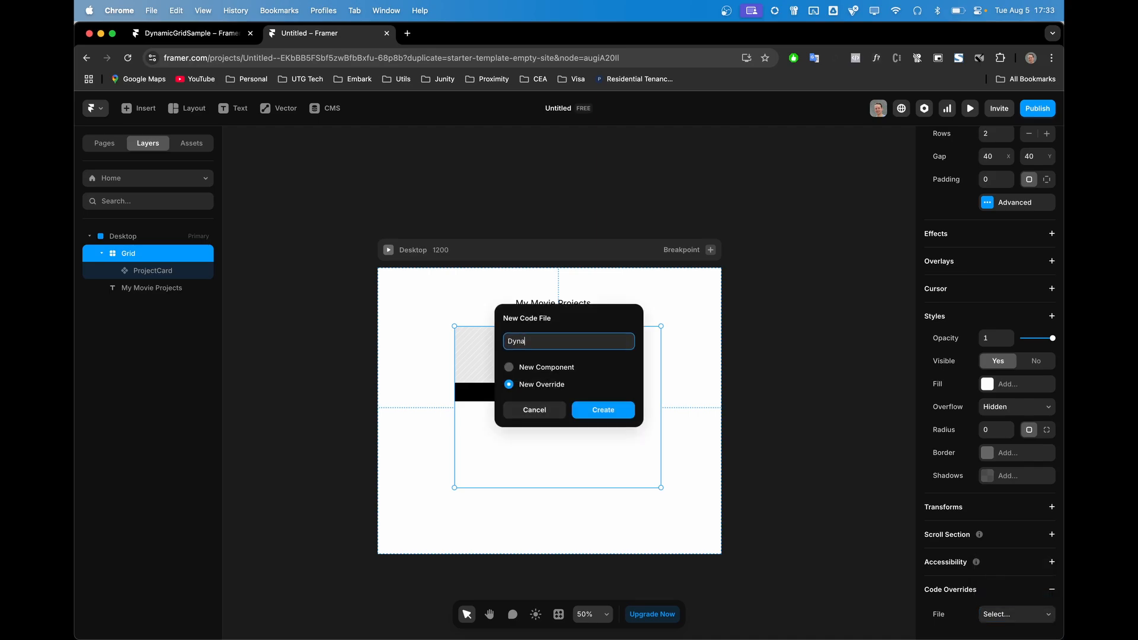
type("micGrid")
key("Return")
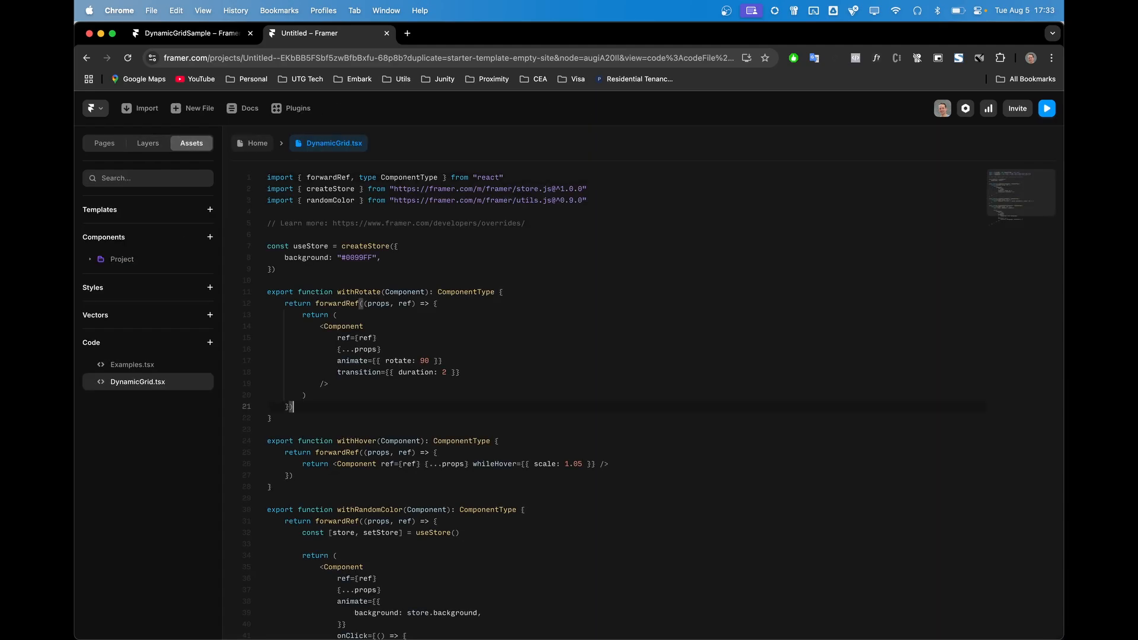
Delete all the sample code in DynamicGrid.tsx
scroll(592, 403, "down", 10)
scroll(592, 403, "up", 10)
key("super+a")
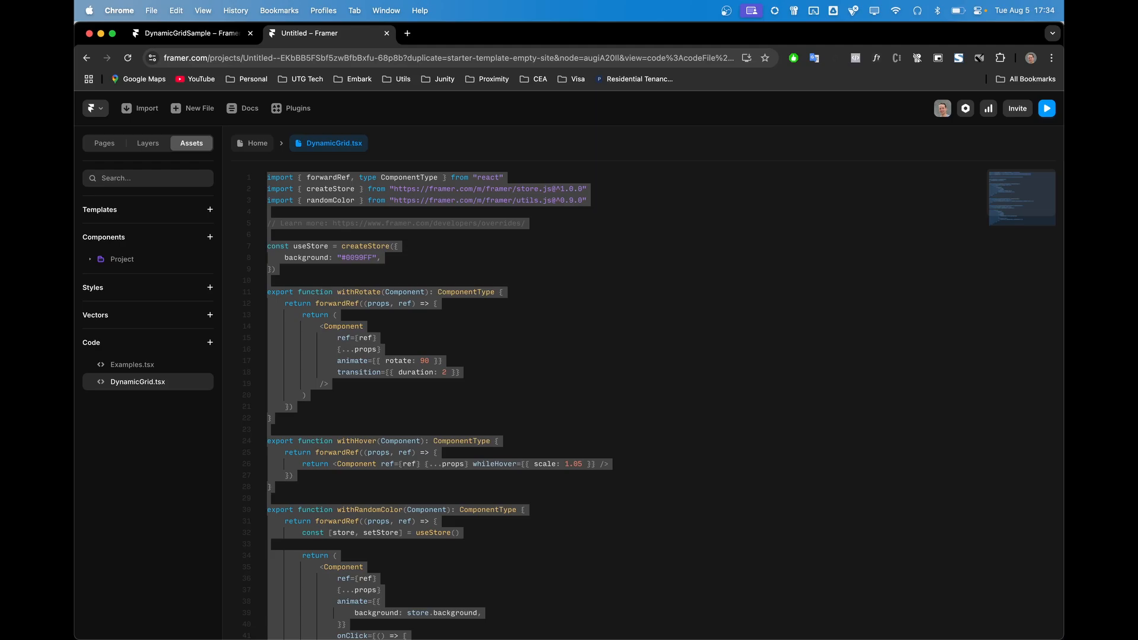
key("BackSpace")
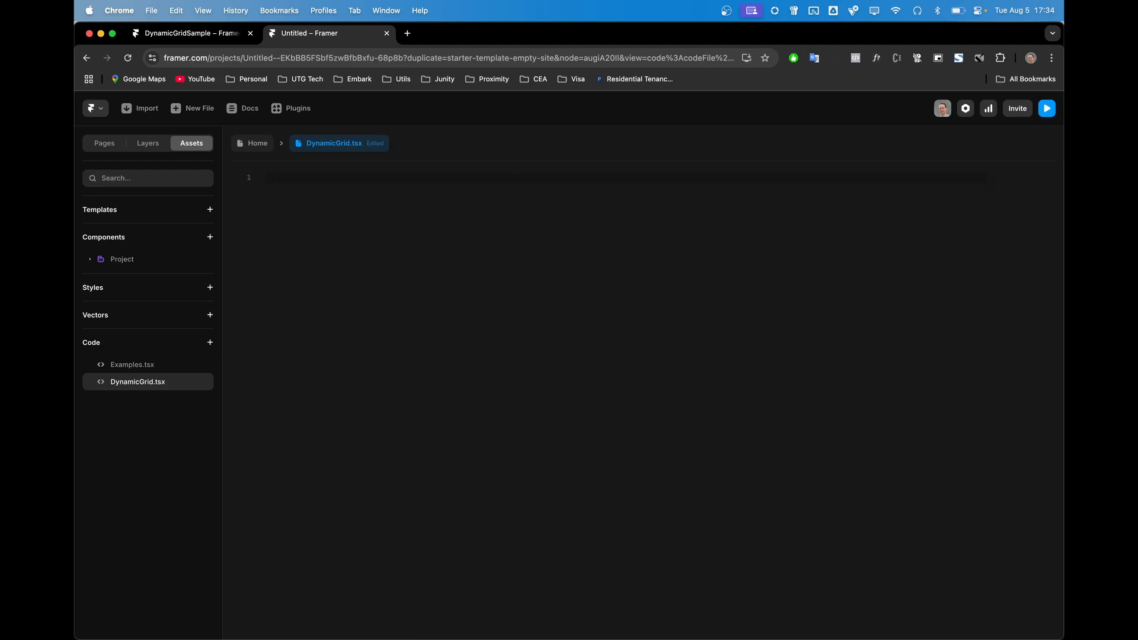
Insert the Step 1 withProjectCardList override code that returns the component itself, and remove the surplus blank lines
key("super+Tab")
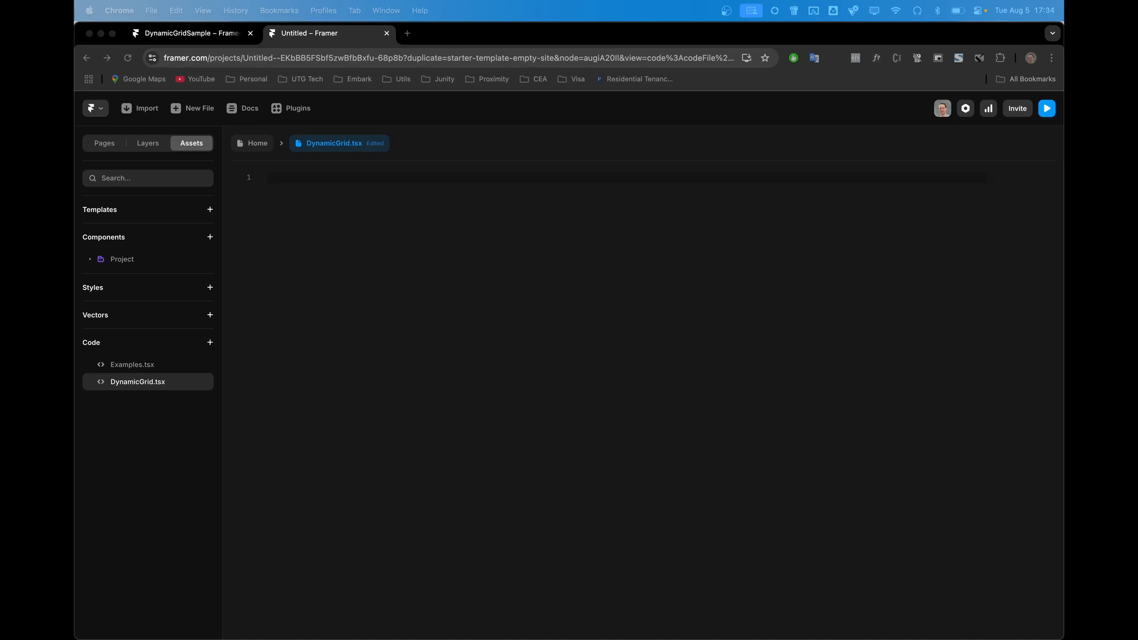
key("super+Tab")
type("//Step 1: Basic Component returning itself  import { ComponentType, forwardRef } from \"react\"  export function withProjectCardList(Component): ComponentType {     return forwardRef((props, ref) => {         return (             <Component ref={ref} {...props}>             </Component>         )     }) }")
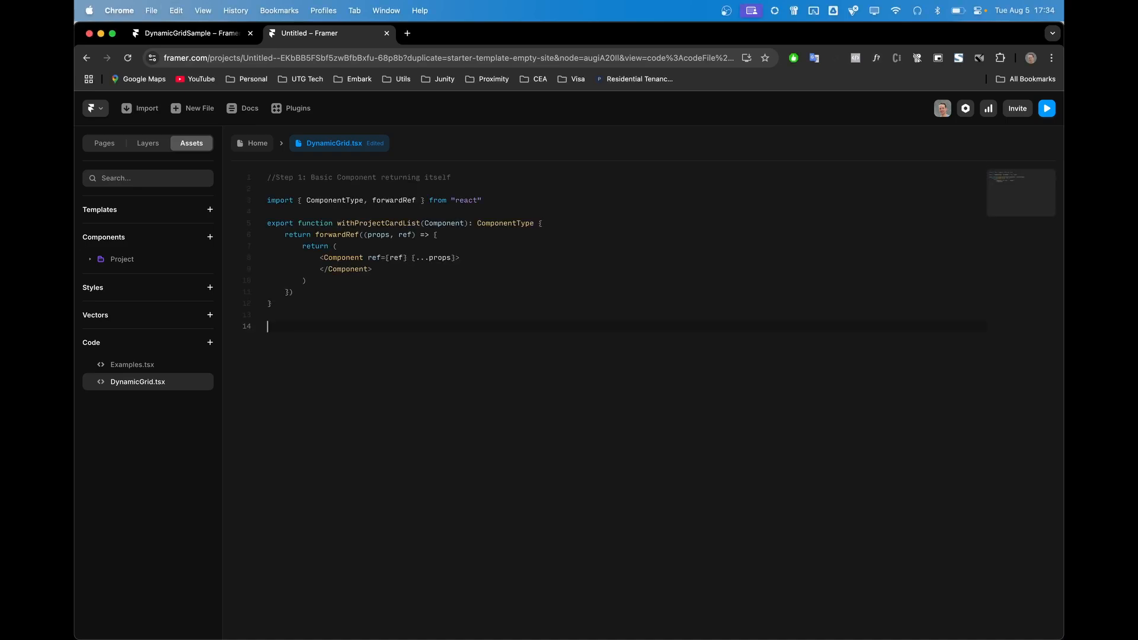
key("BackSpace")
key("BackSpace")
left_click(267, 189)
key("BackSpace")
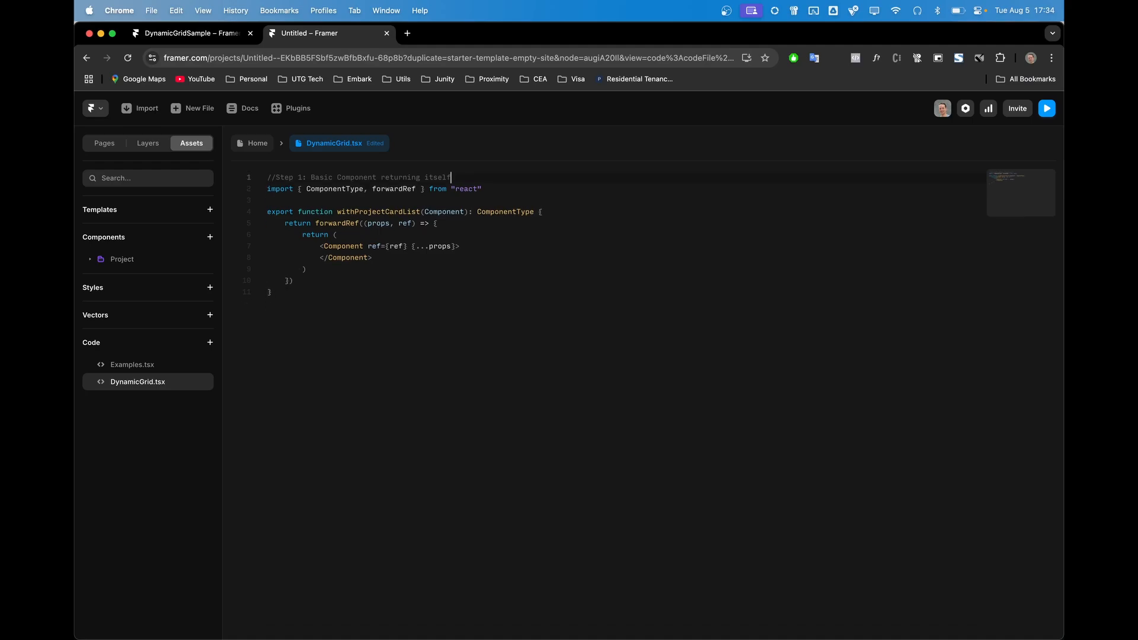
double_click(335, 188)
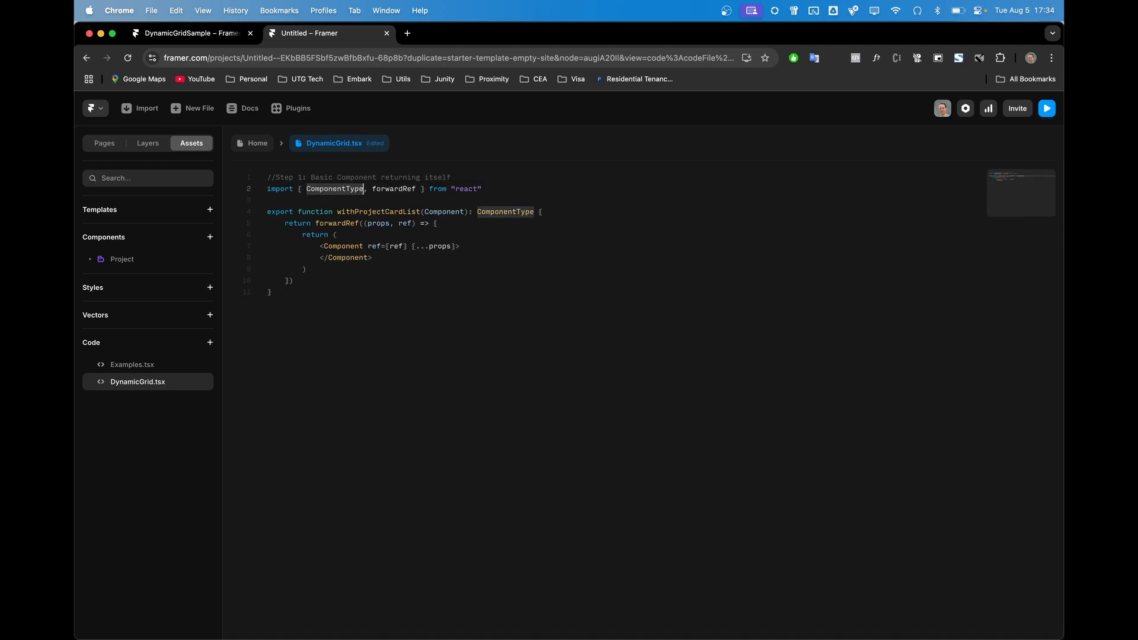
left_click_drag(482, 189, 268, 188)
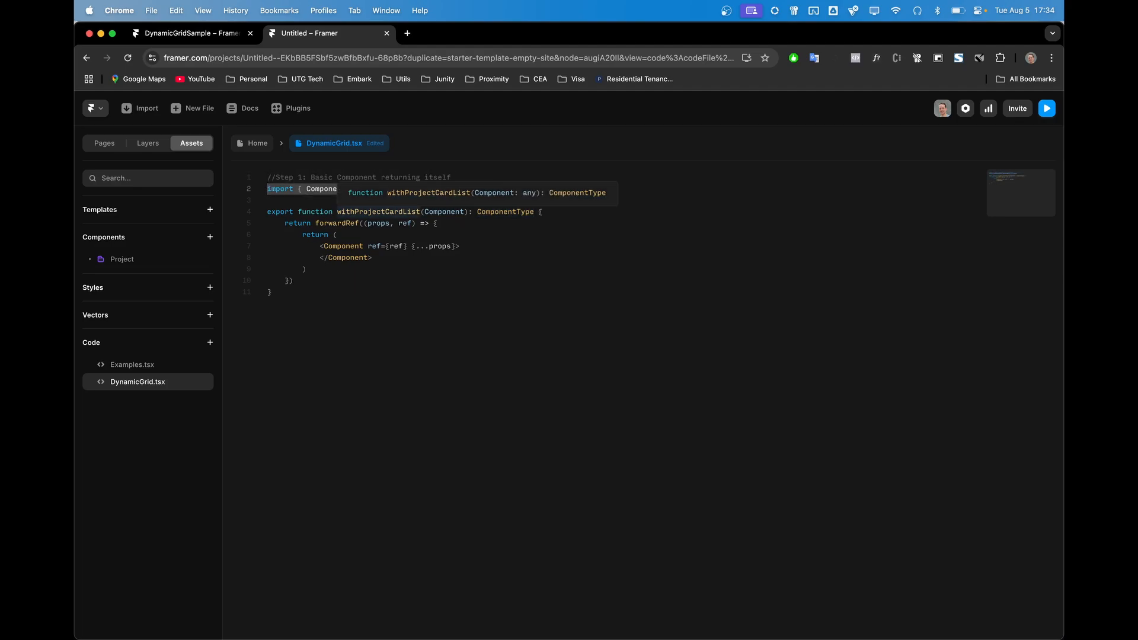
double_click(368, 211)
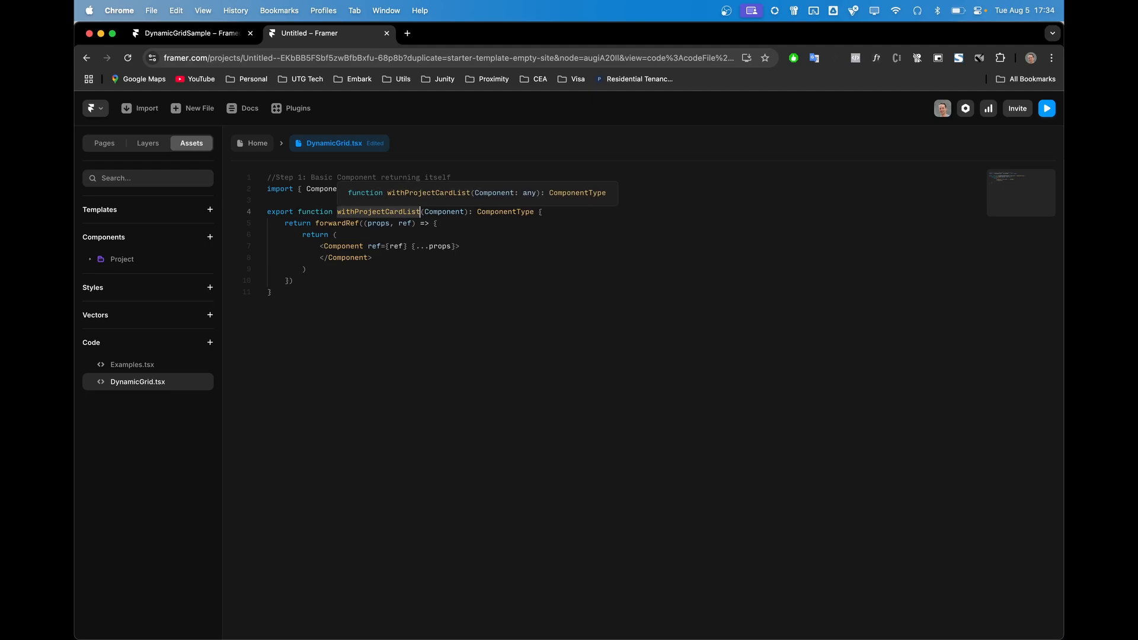
Return to the Home page and apply the withProjectCardList override from the DynamicGrid file to the grid
left_click(253, 143)
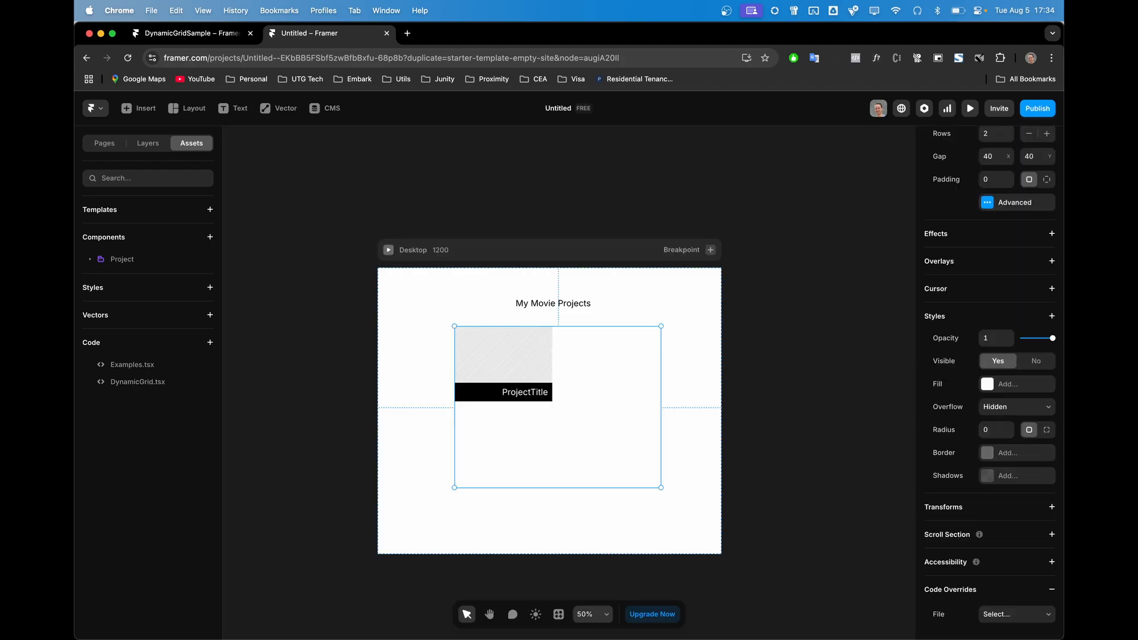
left_click(148, 143)
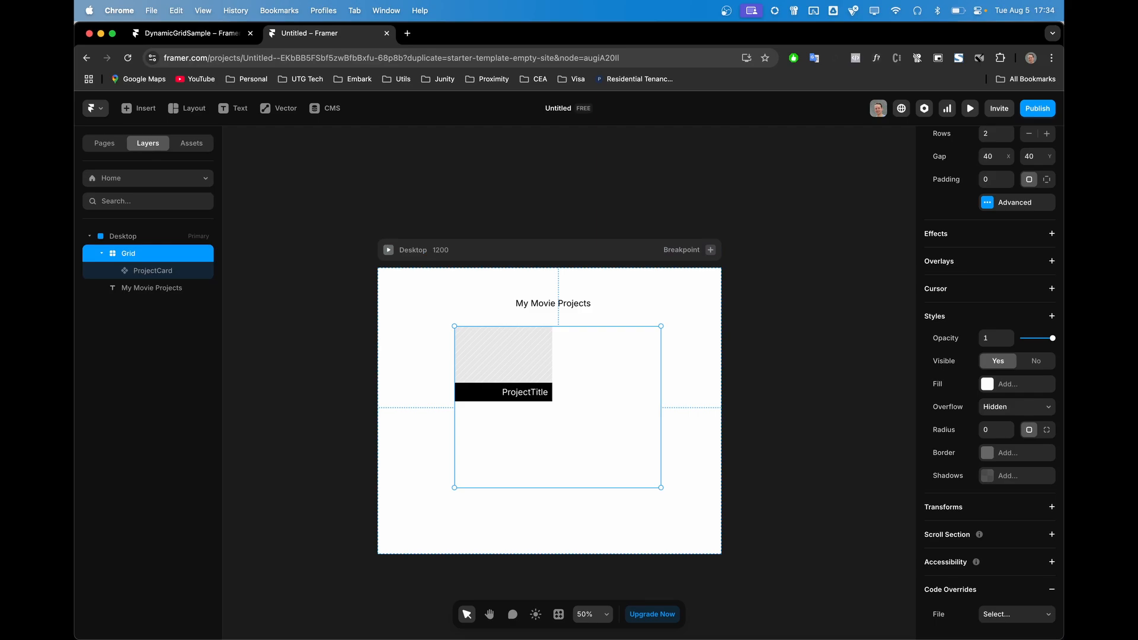
left_click(1017, 614)
left_click(1012, 566)
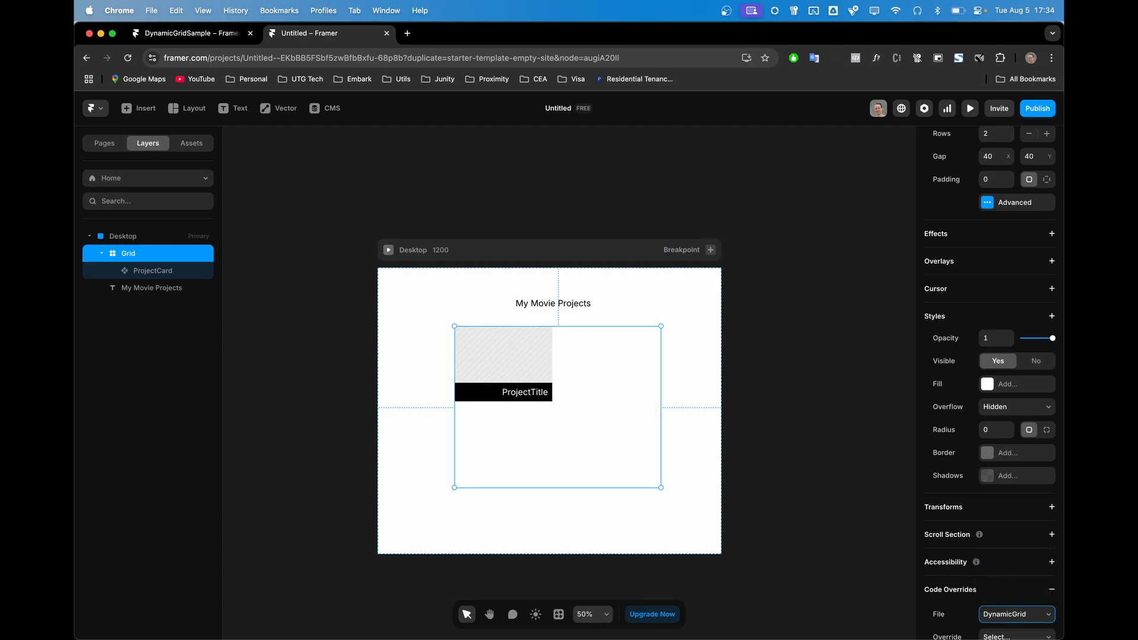
scroll(990, 383, "down", 1)
left_click(1017, 591)
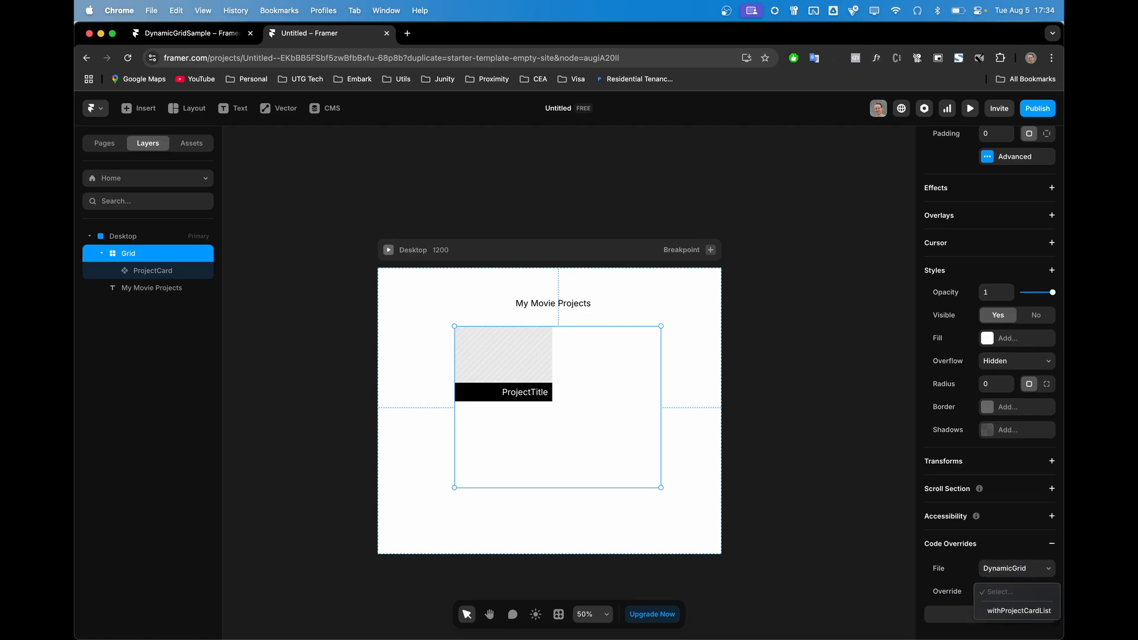
left_click(1016, 611)
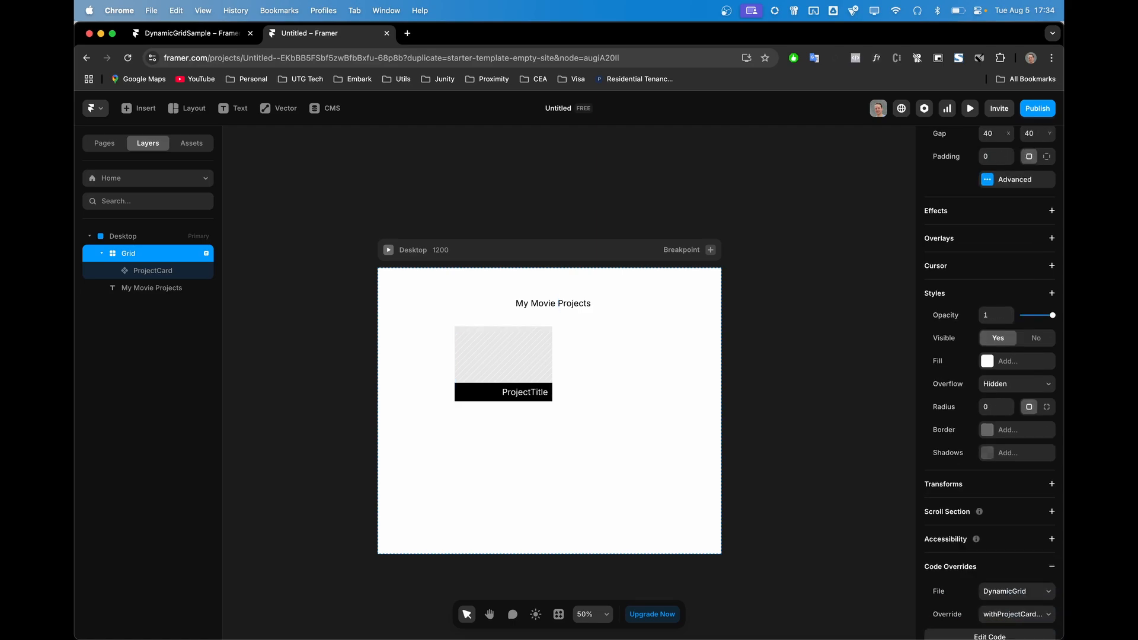
scroll(990, 383, "down", 1)
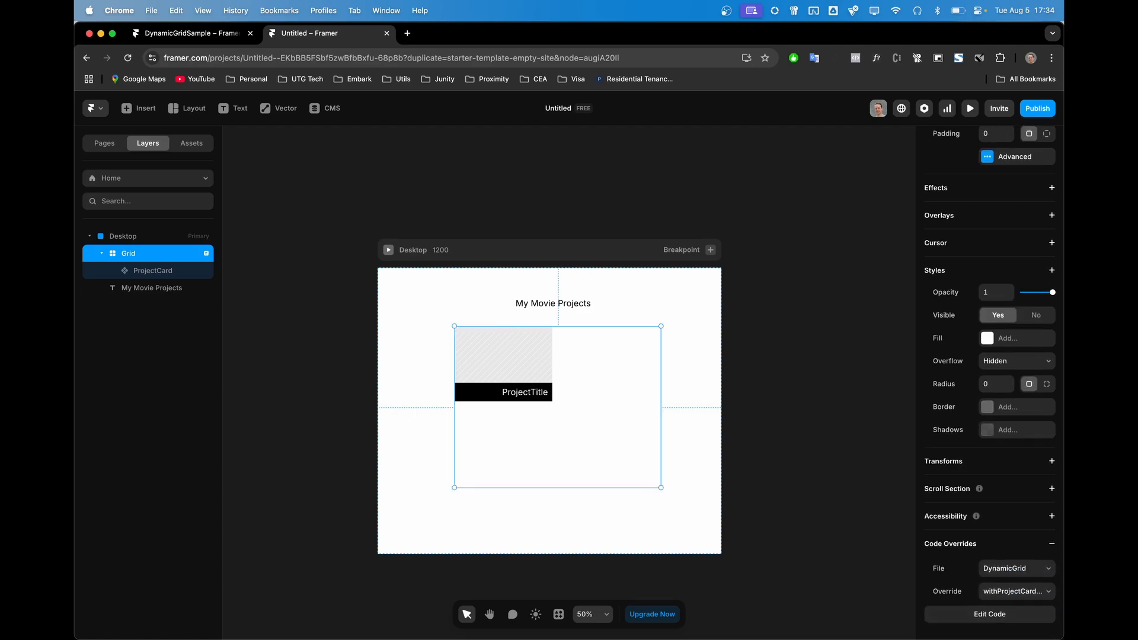
Open the override code and review the forwardRef callback, its props and ref parameters, and the returned Component
left_click(990, 614)
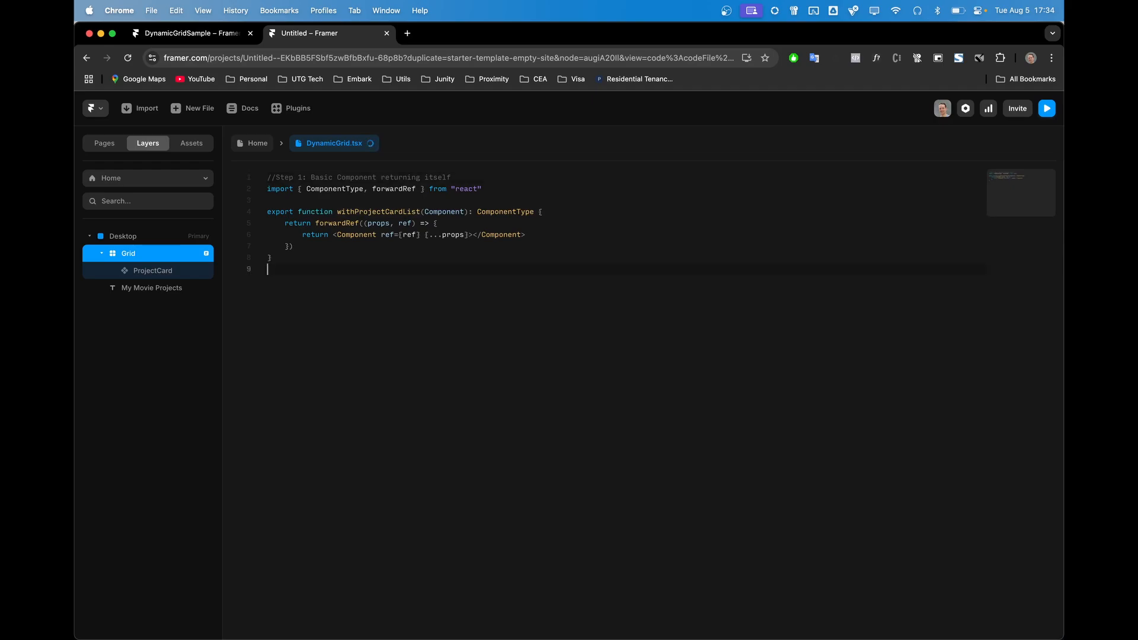
double_click(337, 223)
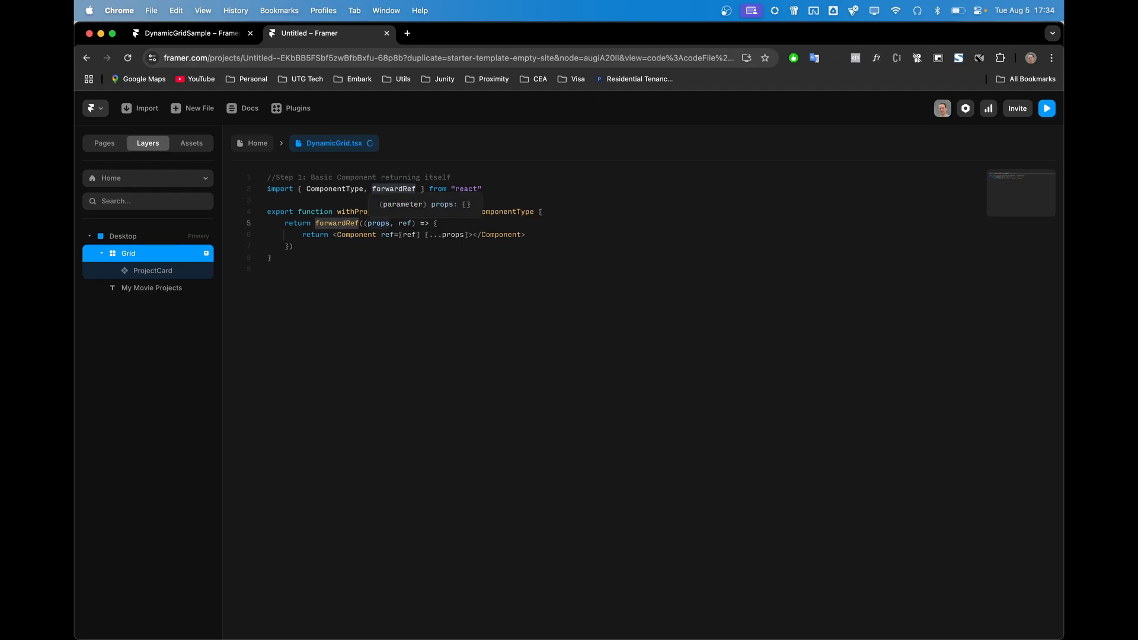
mouse_move(340, 224)
left_click_drag(364, 223, 417, 223)
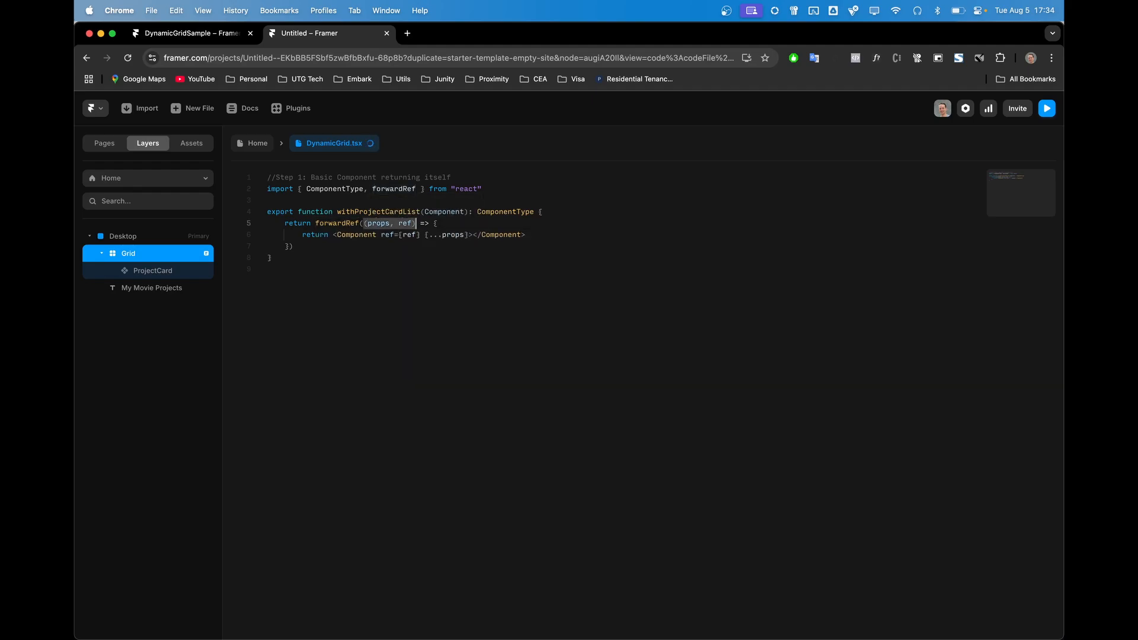
left_click(436, 224)
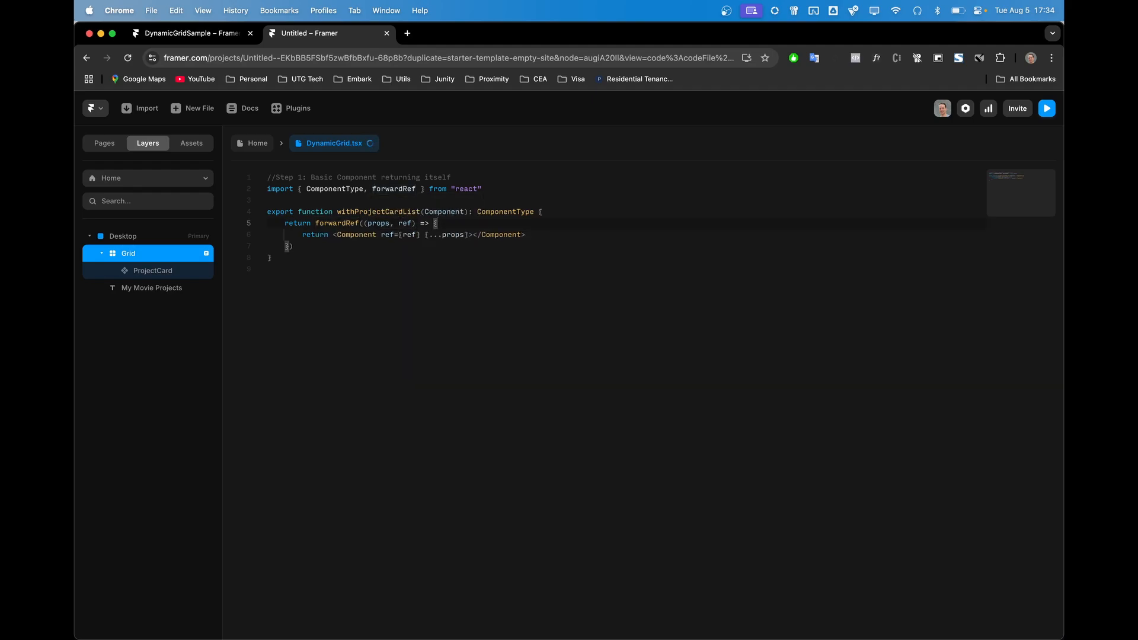
left_click_drag(332, 235, 526, 235)
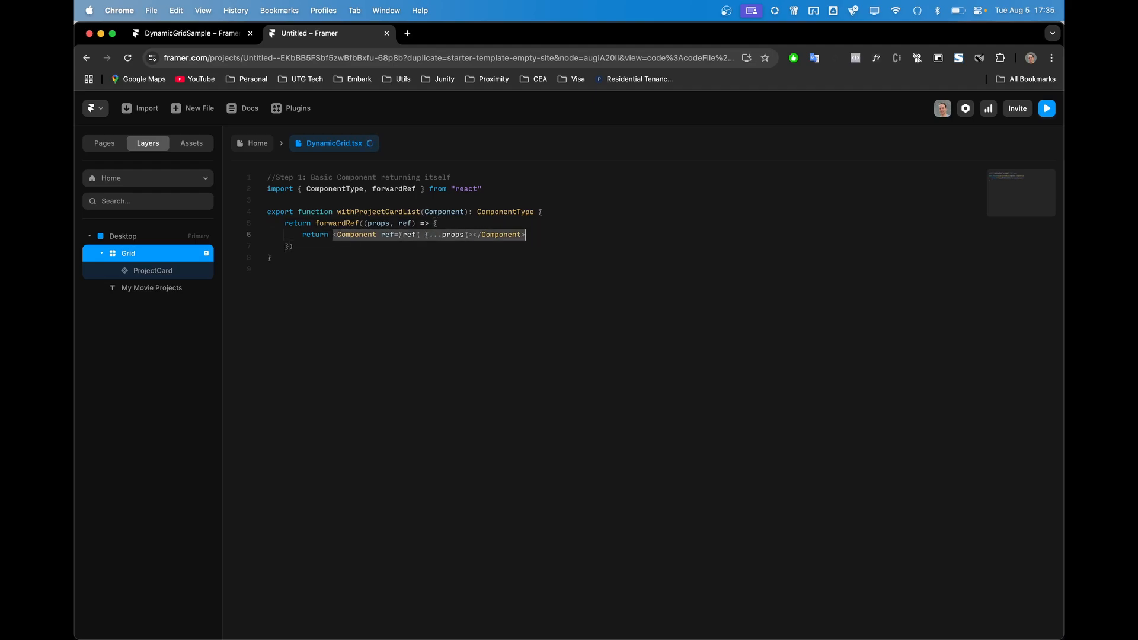
left_click(527, 234)
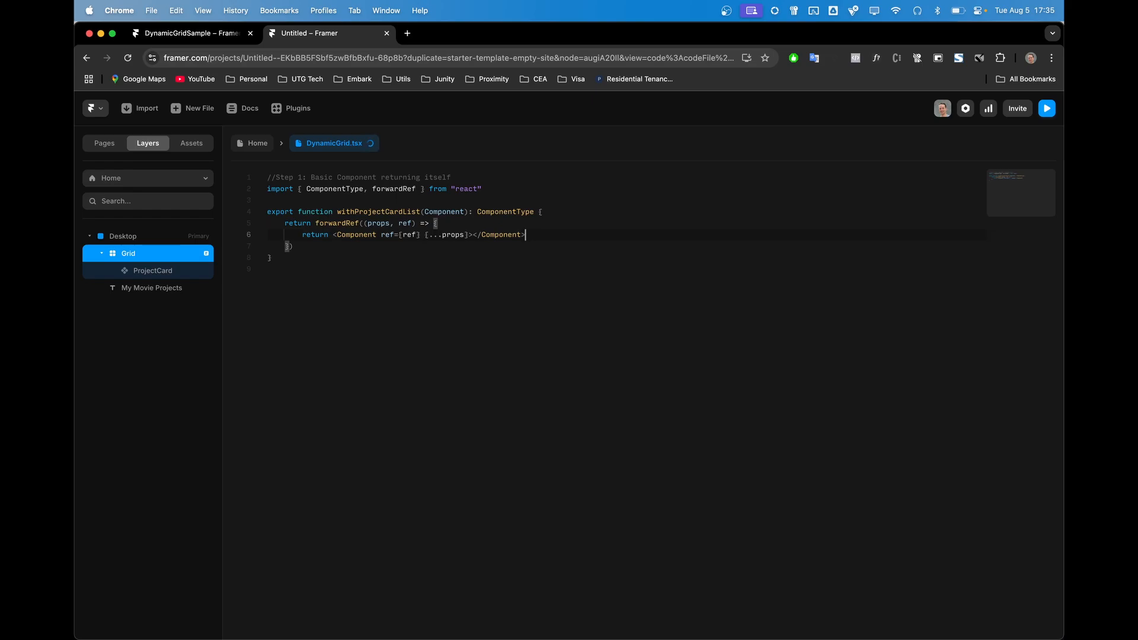
Return to the Home page and preview it with the override applied to the grid
key("Escape")
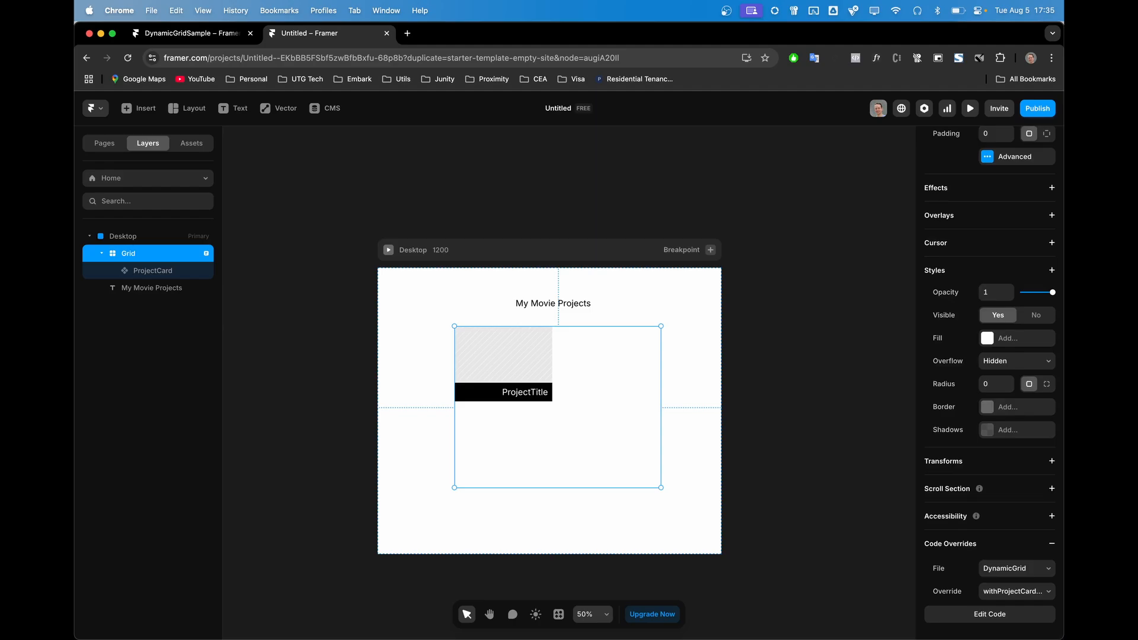
left_click(971, 108)
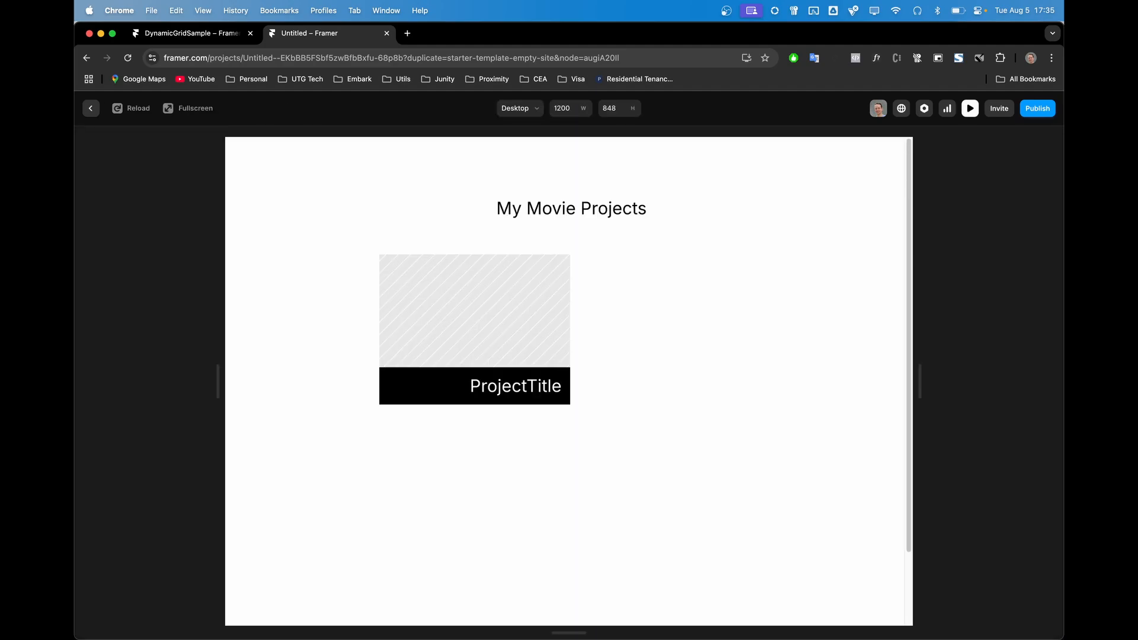
key("Escape")
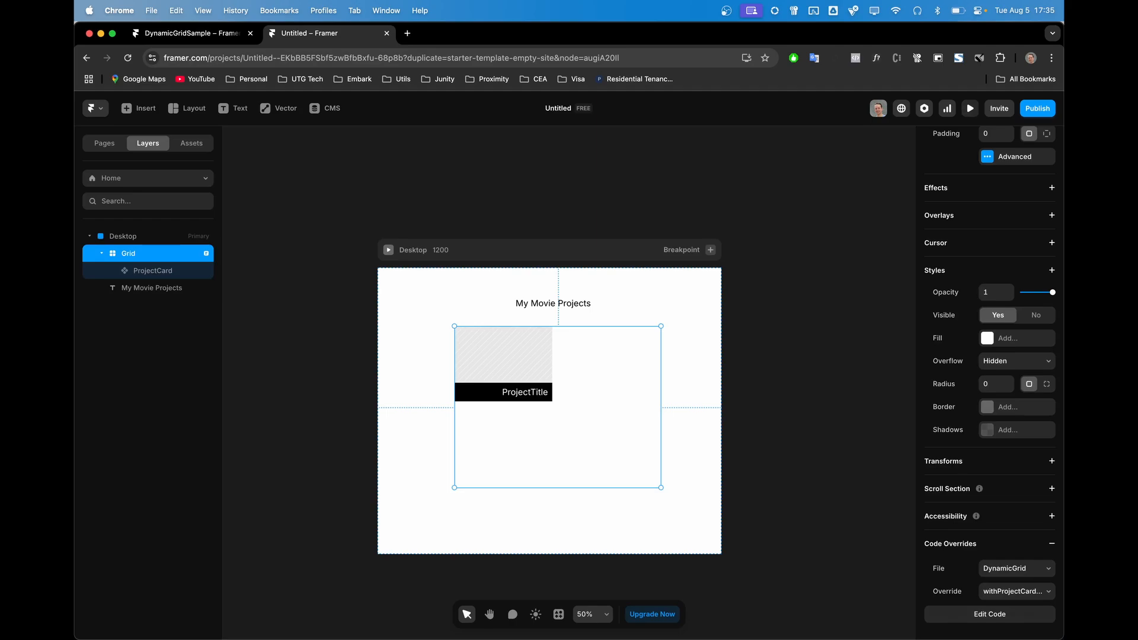
Find the ProjectCard component in the project's assets and copy its import statement
left_click(990, 615)
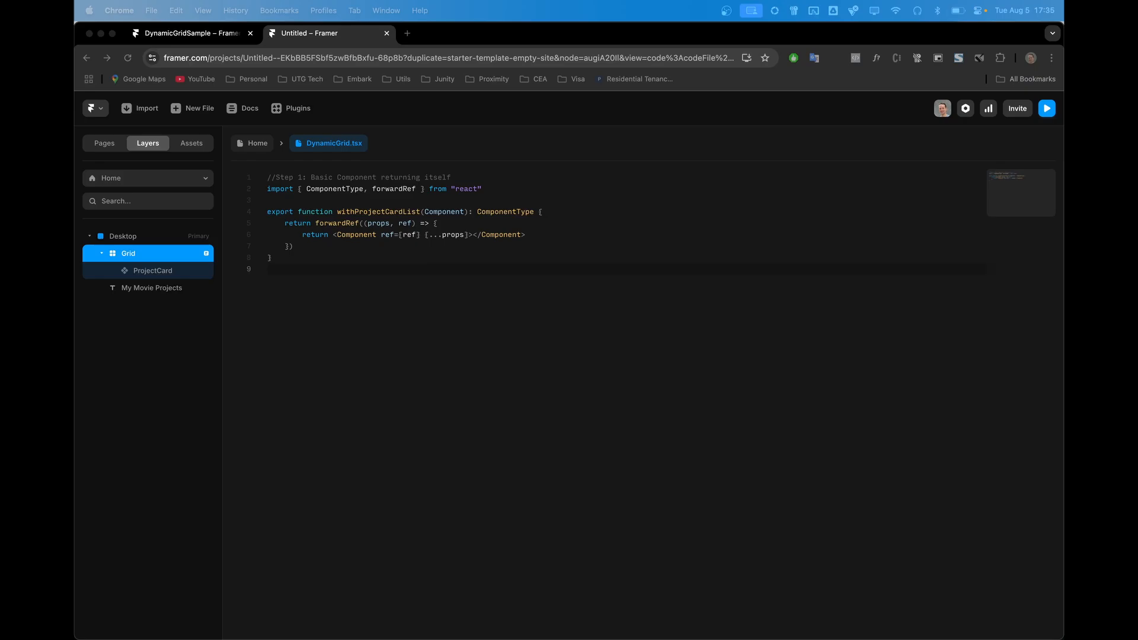
key("super+Tab")
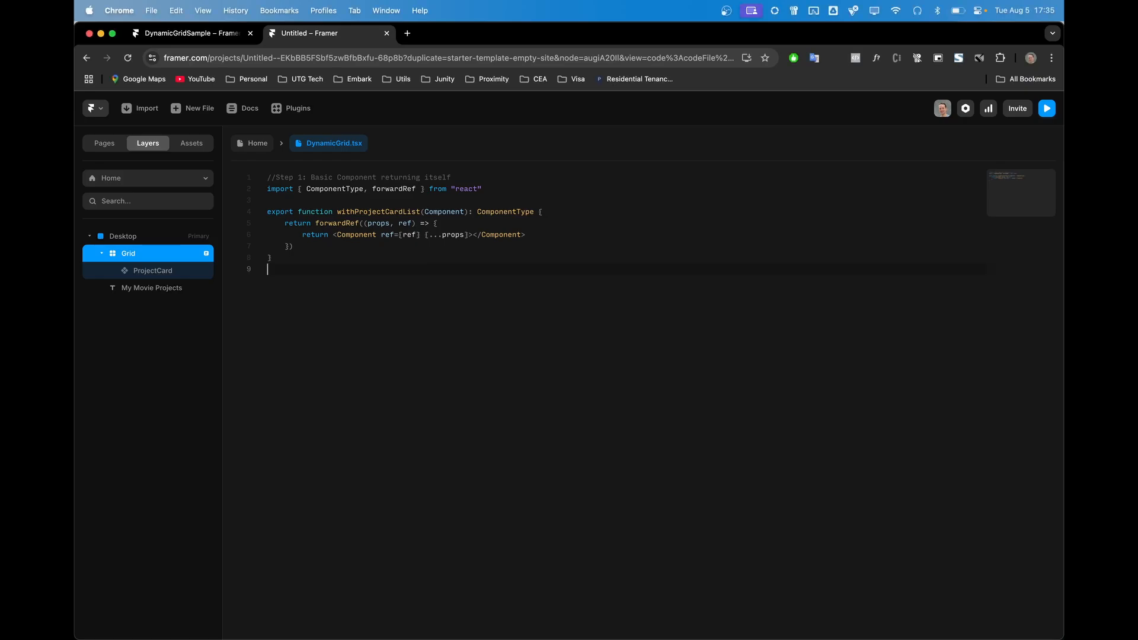
left_click(152, 271)
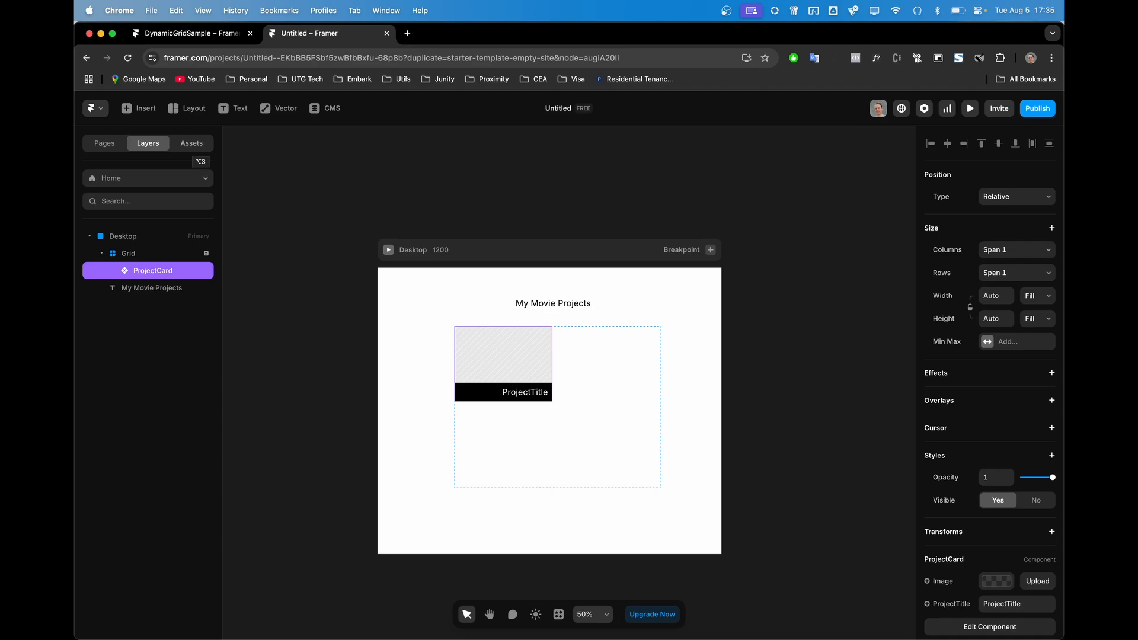
left_click(191, 143)
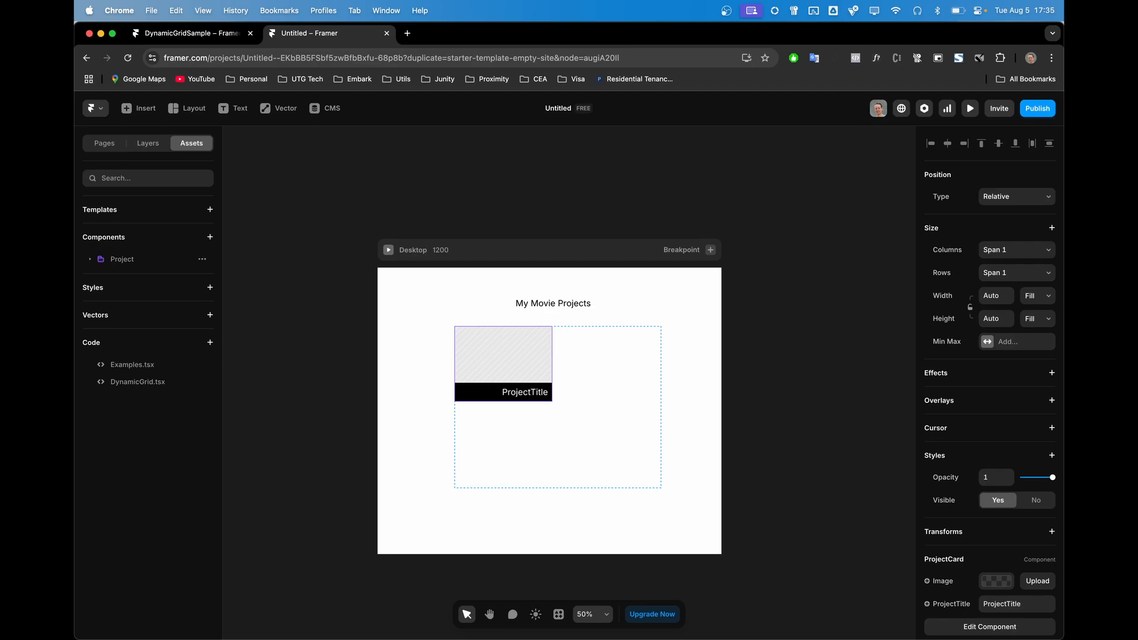
left_click(90, 259)
double_click(142, 276)
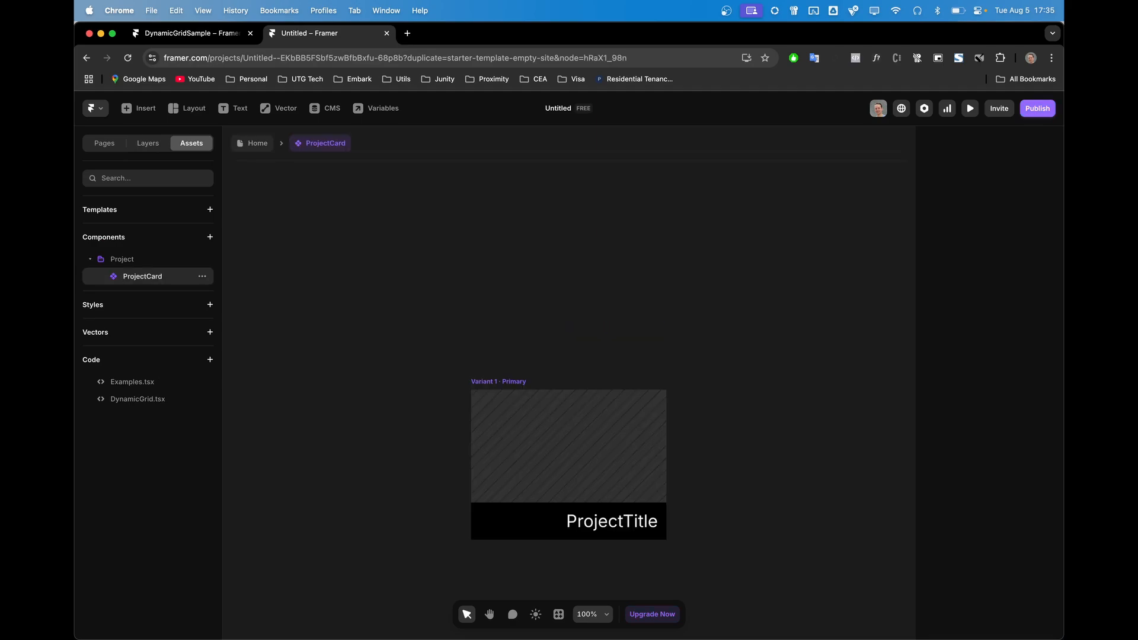
left_click(202, 277)
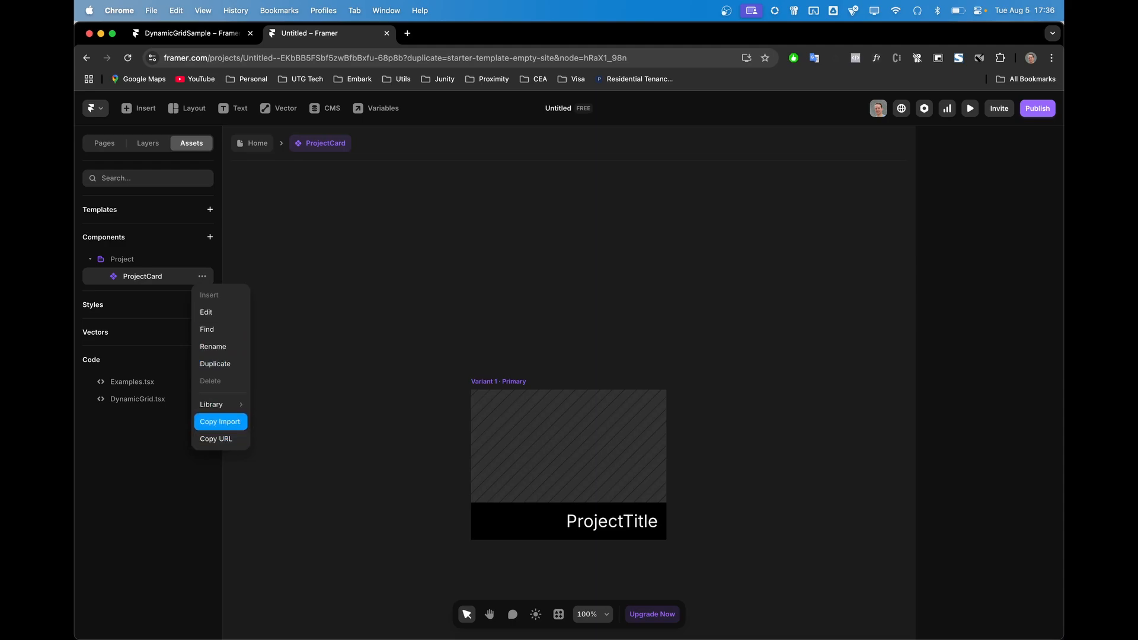
left_click(220, 421)
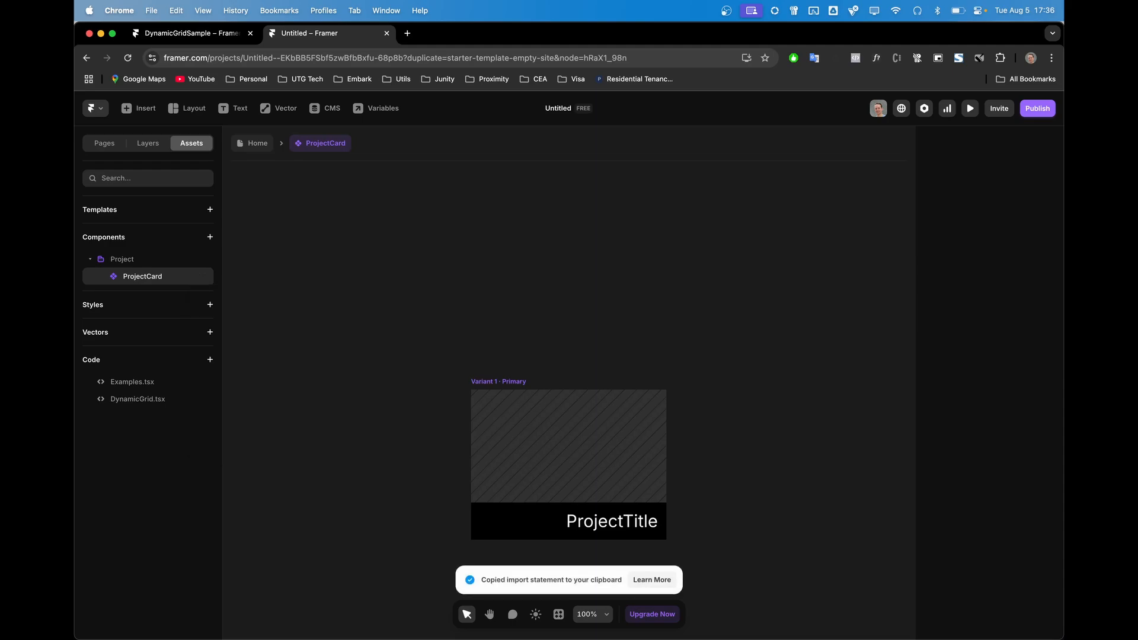
Paste the ProjectCard import into DynamicGrid.tsx on its own line above the react import
left_click(137, 399)
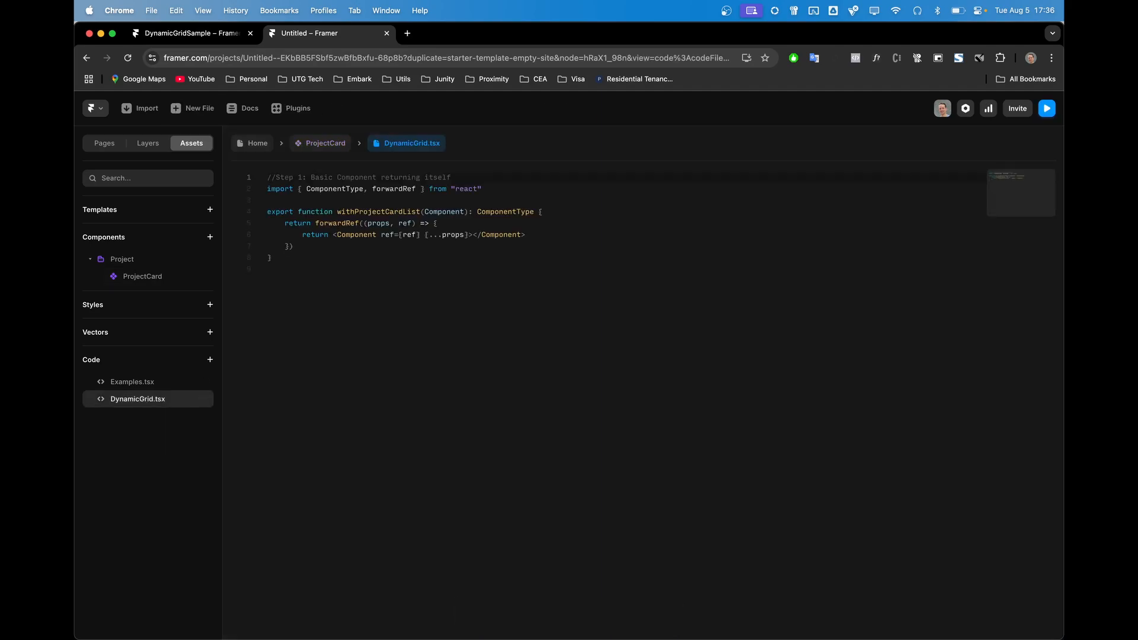
key("Return")
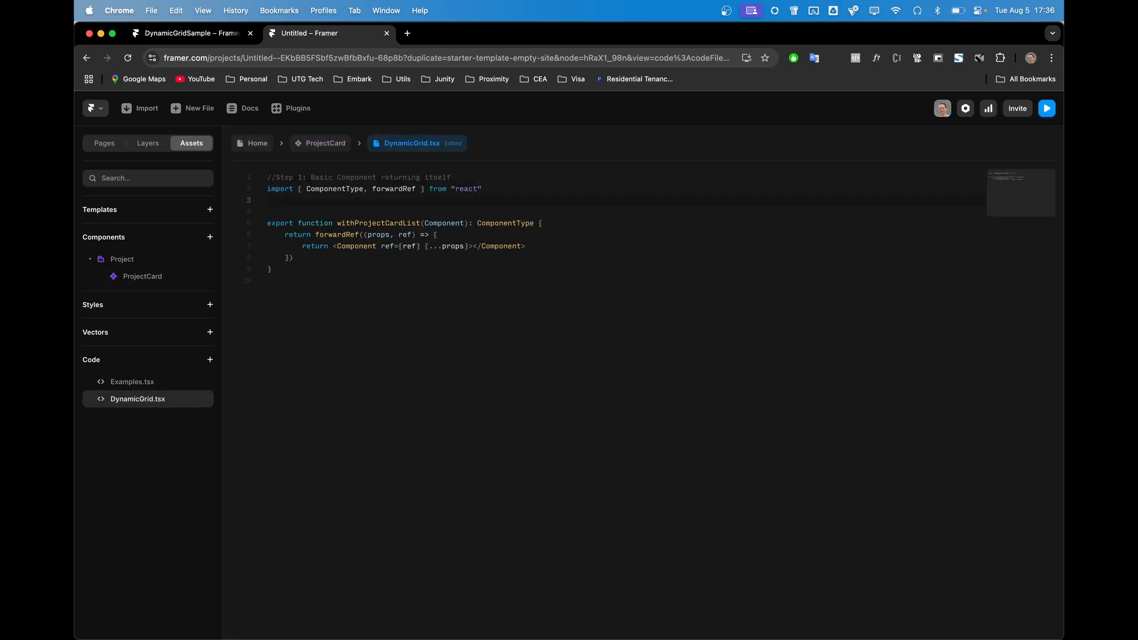
key("super+v")
key("super+z")
key("Up")
key("Return")
key("Up")
key("super+v")
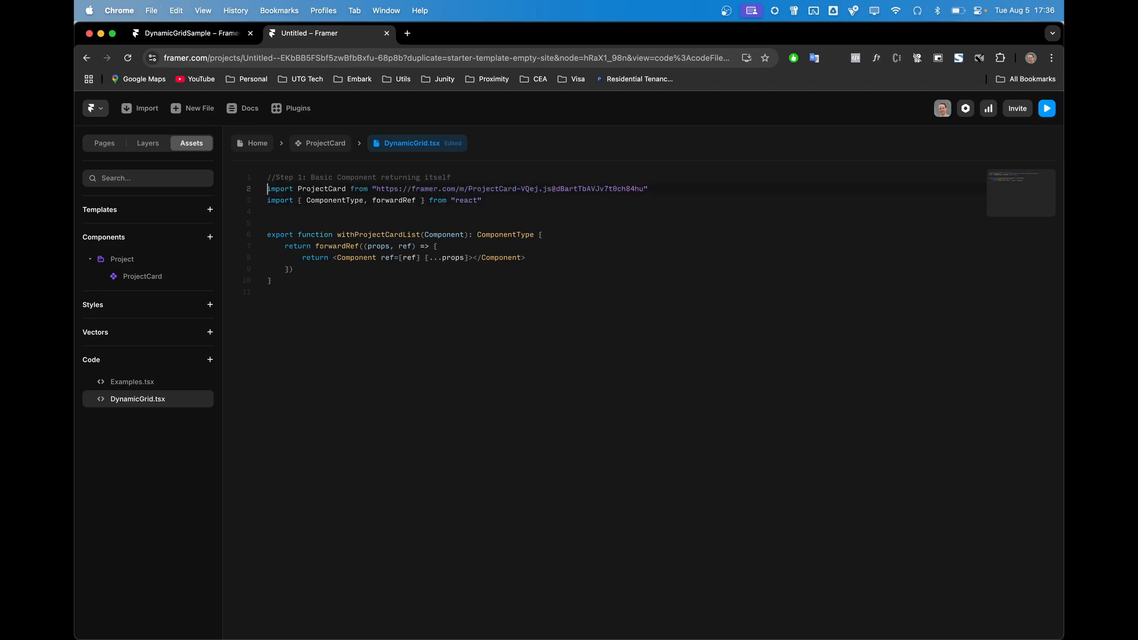
Examine the pasted import statement's component name and its framer.com module URL
key("shift+Down")
key("Left")
key("alt+Right")
key("Right")
left_click_drag(298, 188, 517, 189)
left_click(482, 201)
left_click_drag(376, 188, 644, 189)
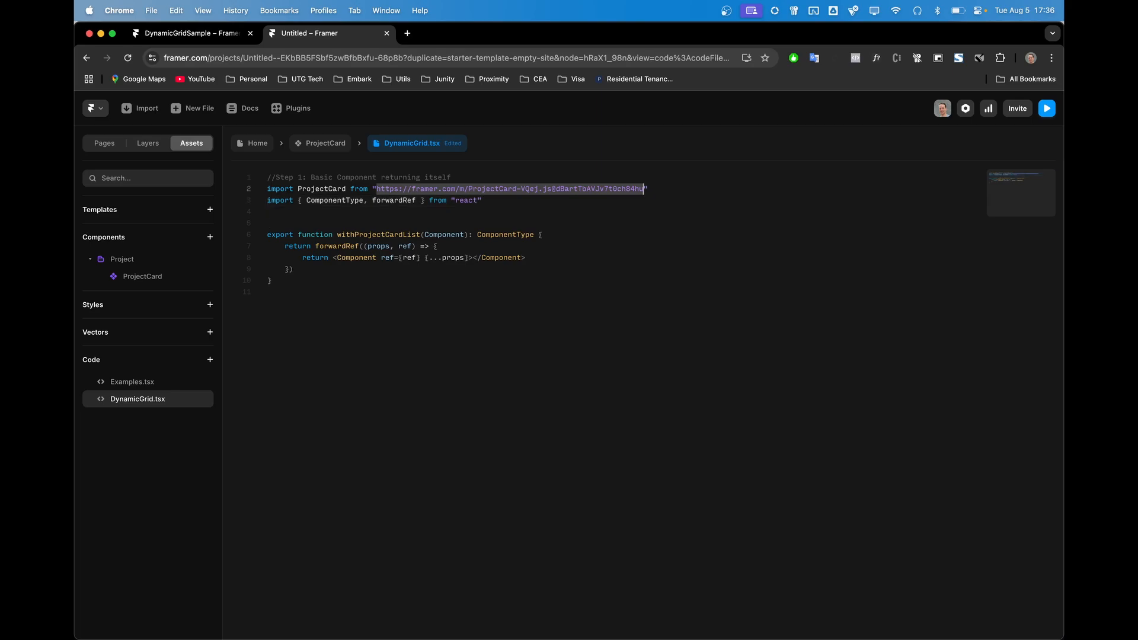
double_click(321, 189)
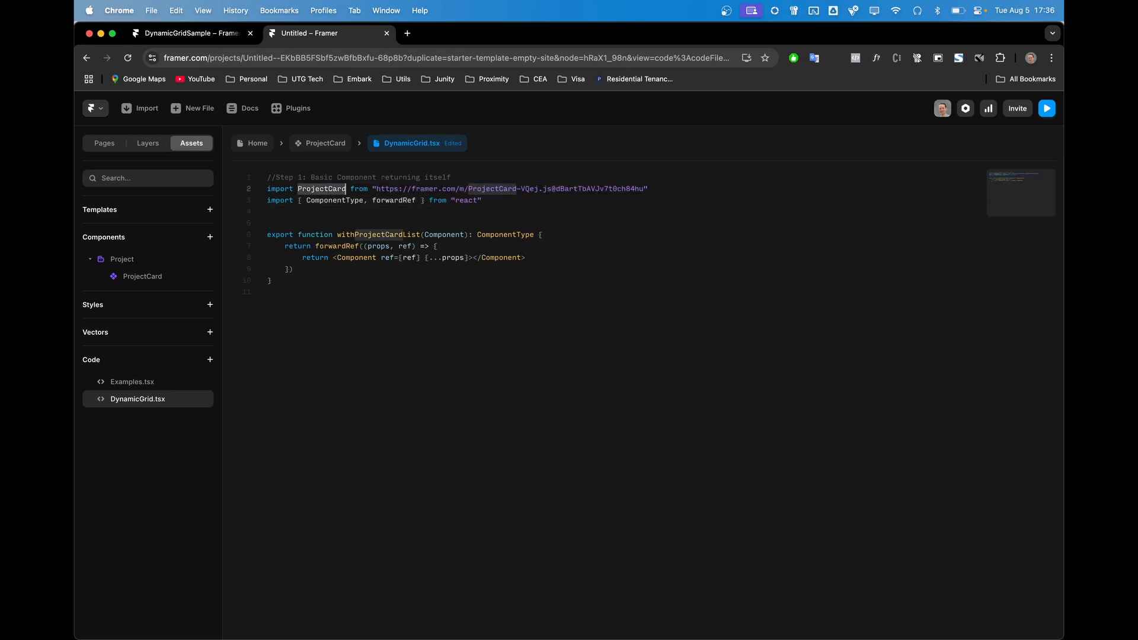
left_click(268, 211)
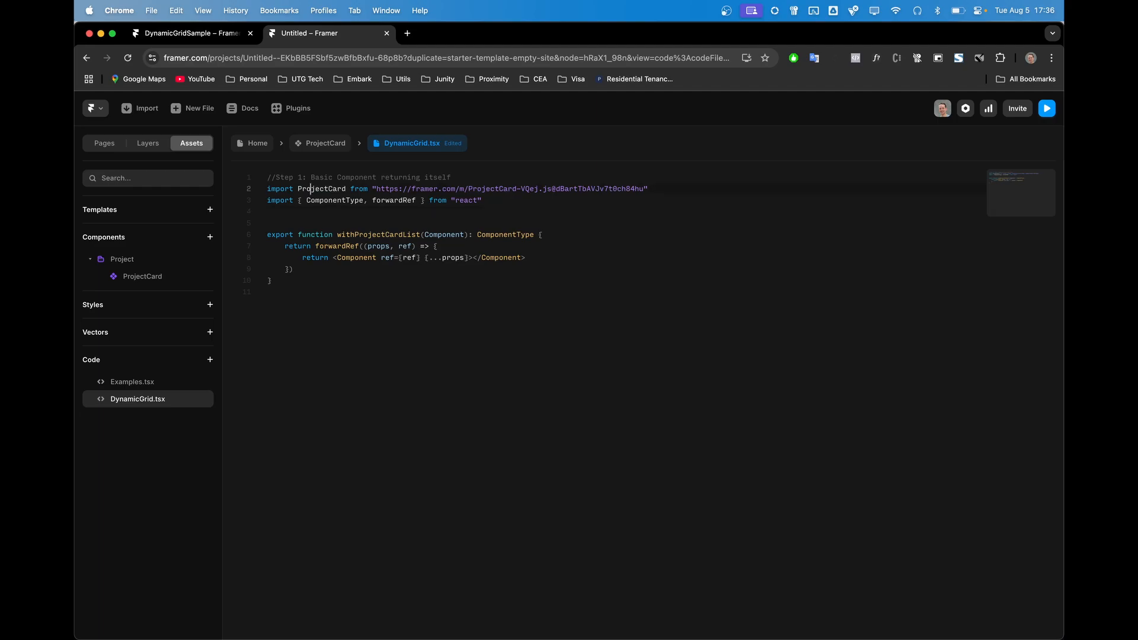
double_click(310, 189)
left_click(268, 224)
left_click(544, 235)
Insert const [instances, setInstances] = useState([{},{}]) inside the forwardRef callback, above the return statement
left_click(438, 246)
key("Return")
key("Return")
key("Up")
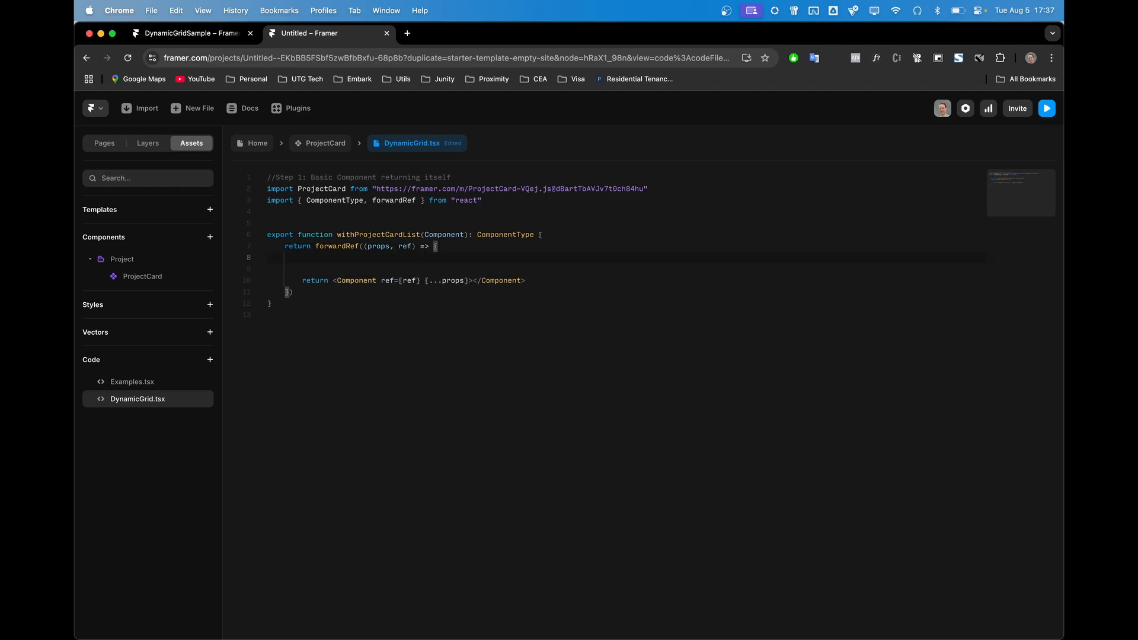
left_click_drag(285, 246, 440, 246)
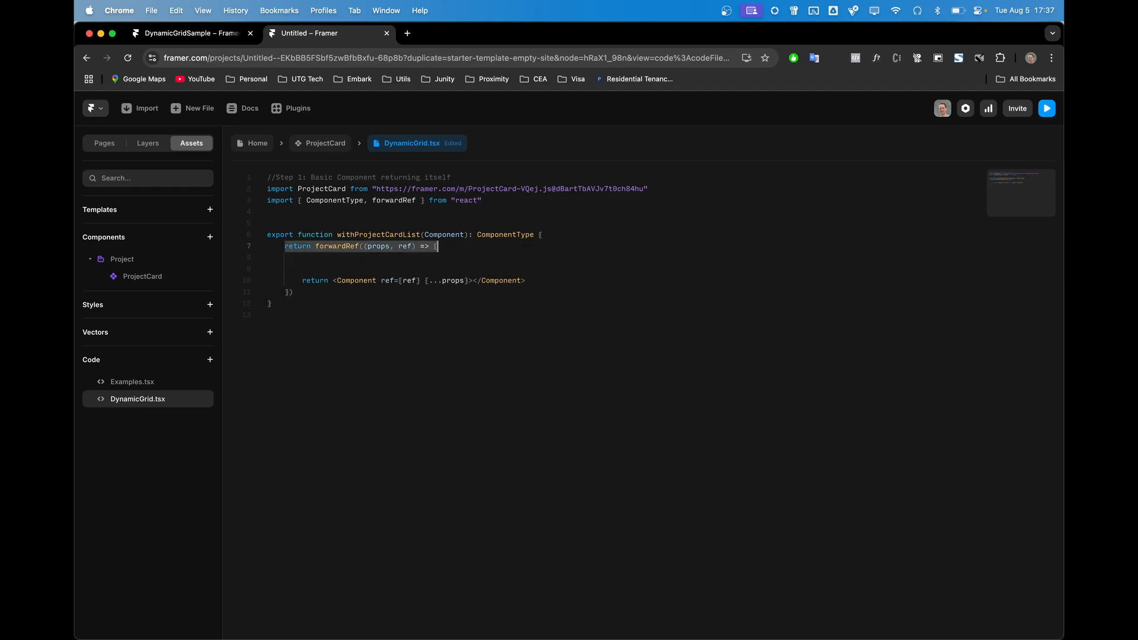
left_click(303, 258)
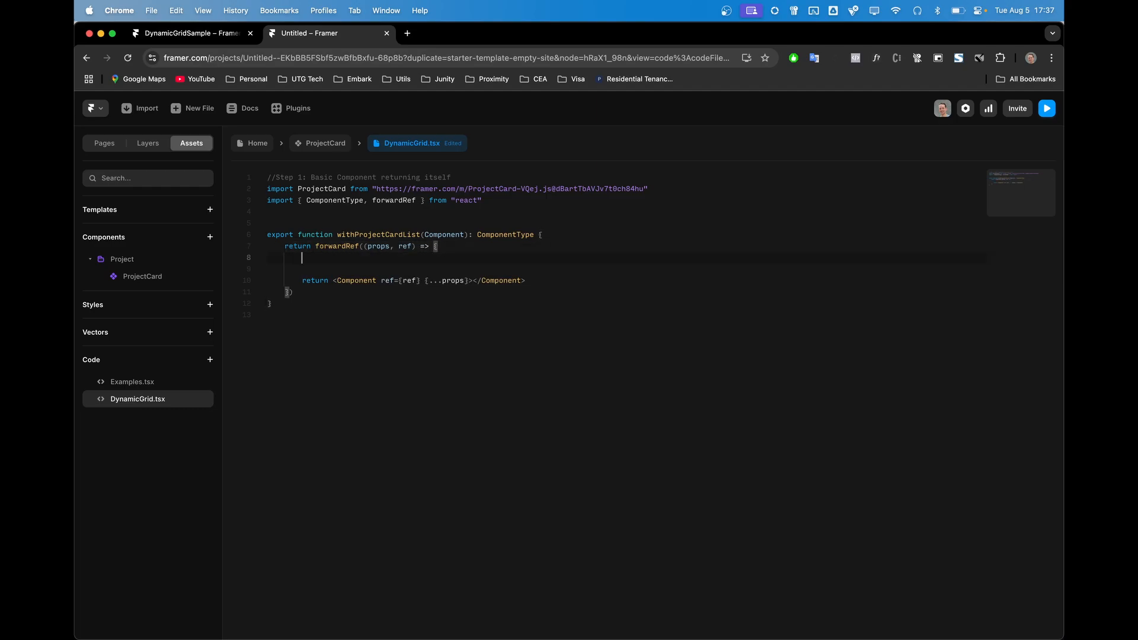
key("super+Tab")
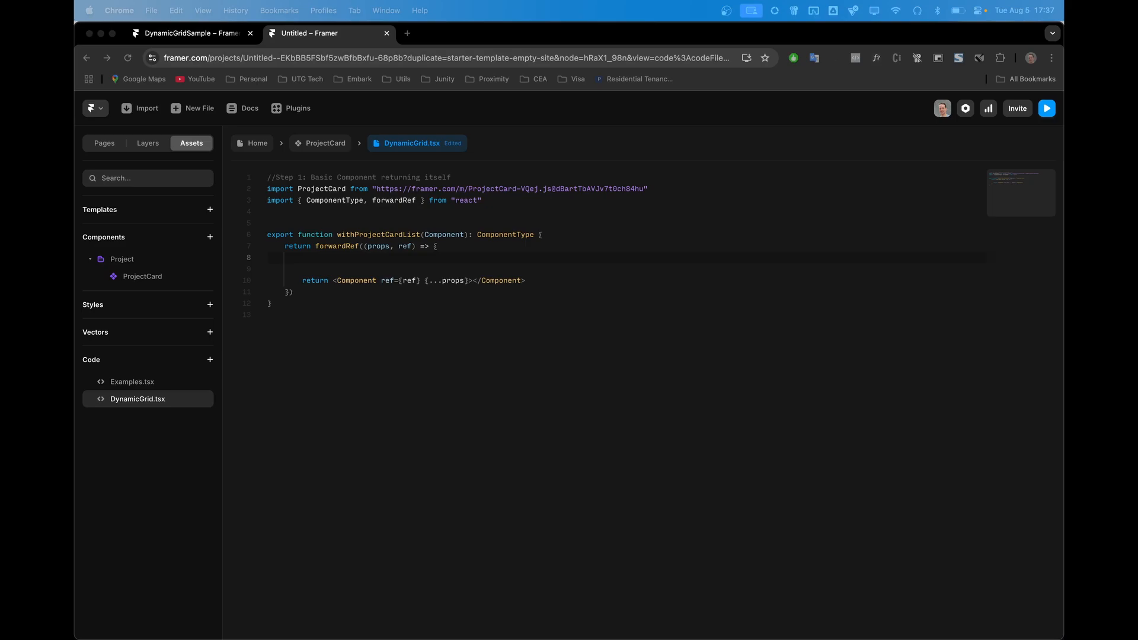
key("super+Tab")
key("super+v")
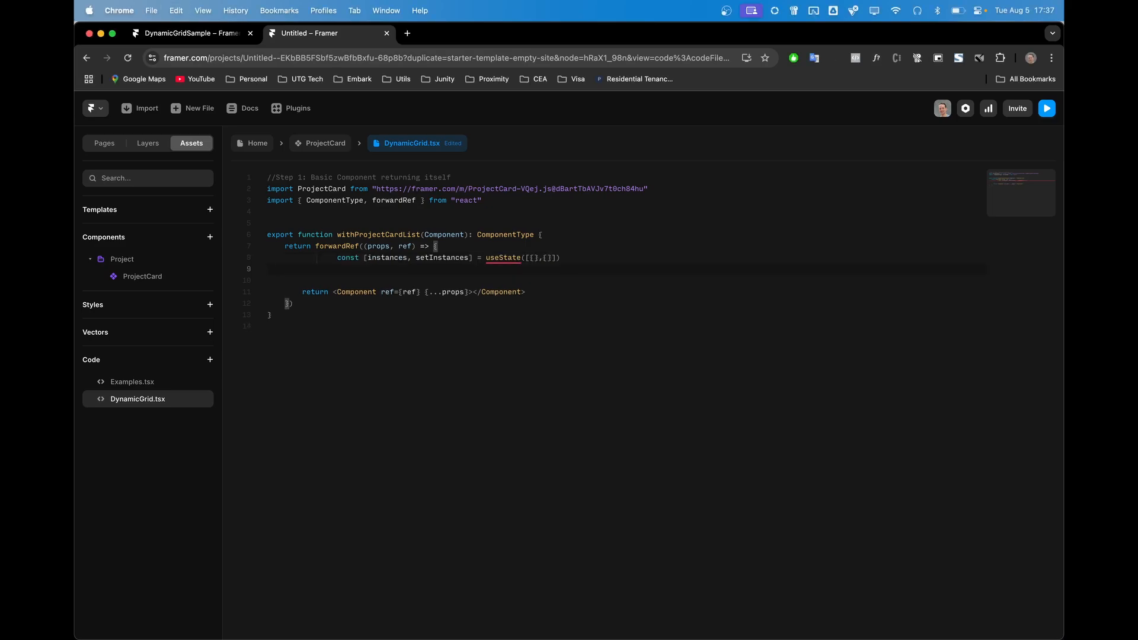
key("BackSpace")
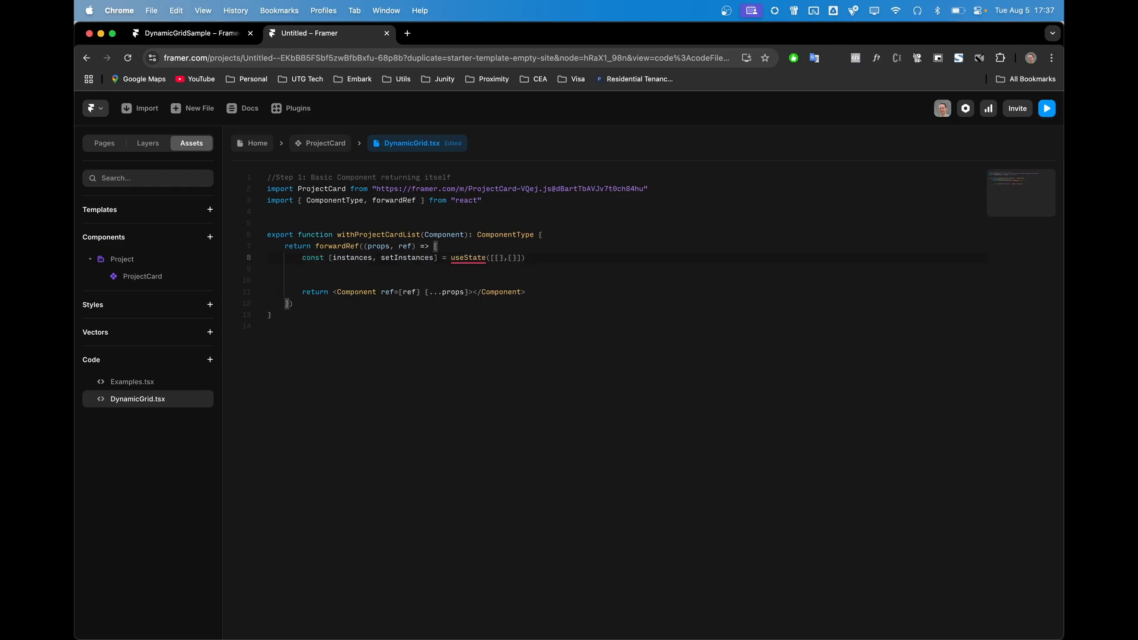
Apply the quick fix for useState that updates the import from "react"
left_click(406, 257)
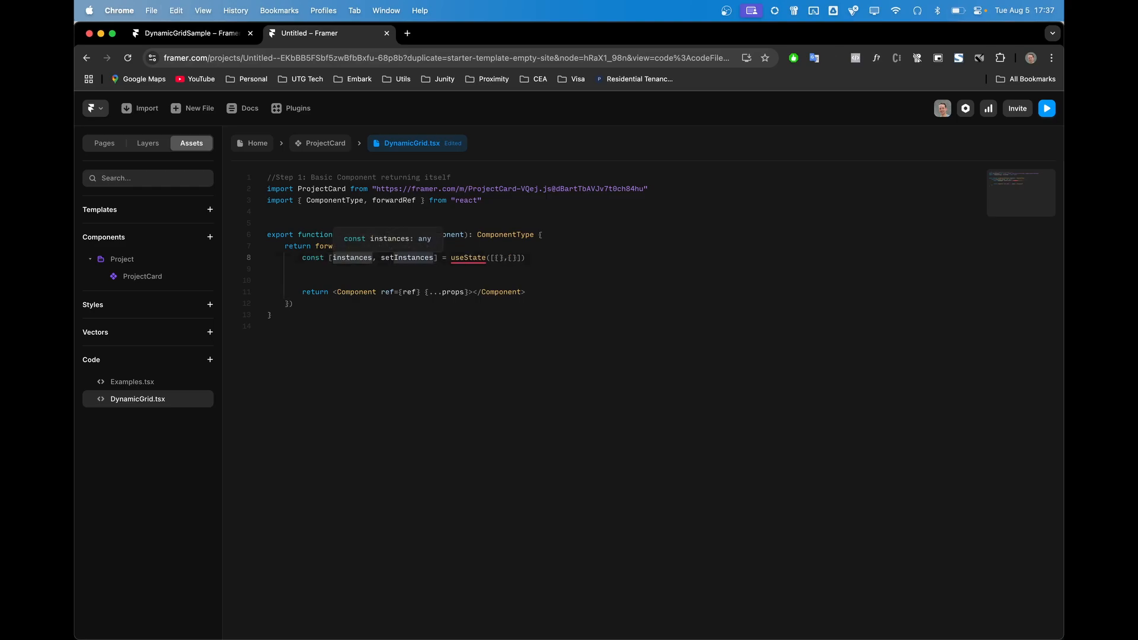
double_click(407, 257)
left_click(267, 269)
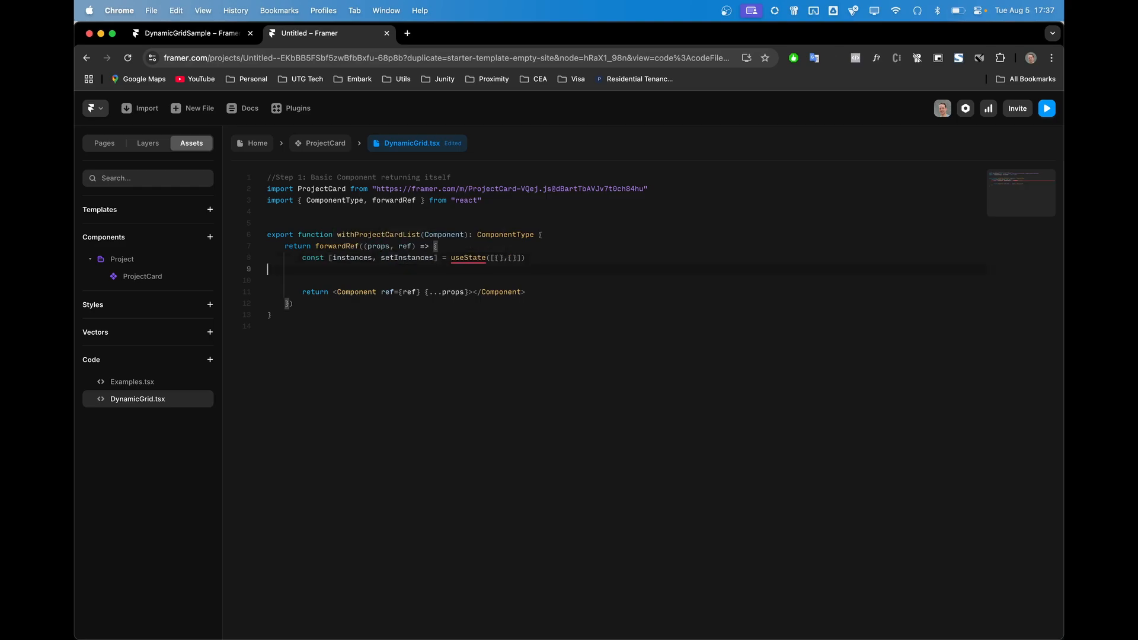
mouse_move(468, 257)
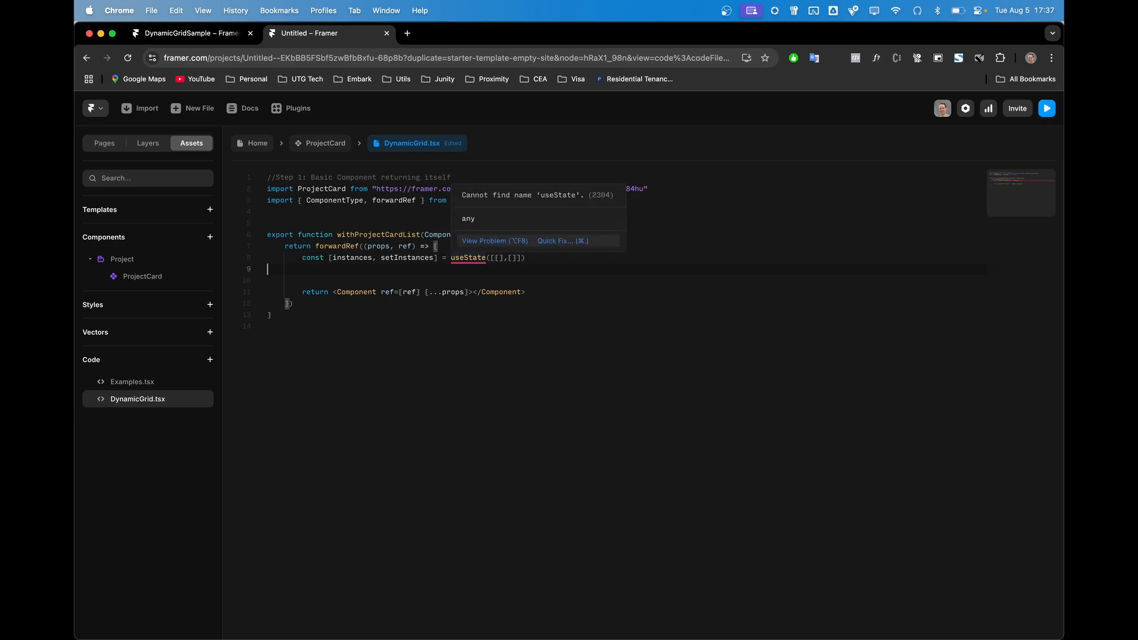
key("super+period")
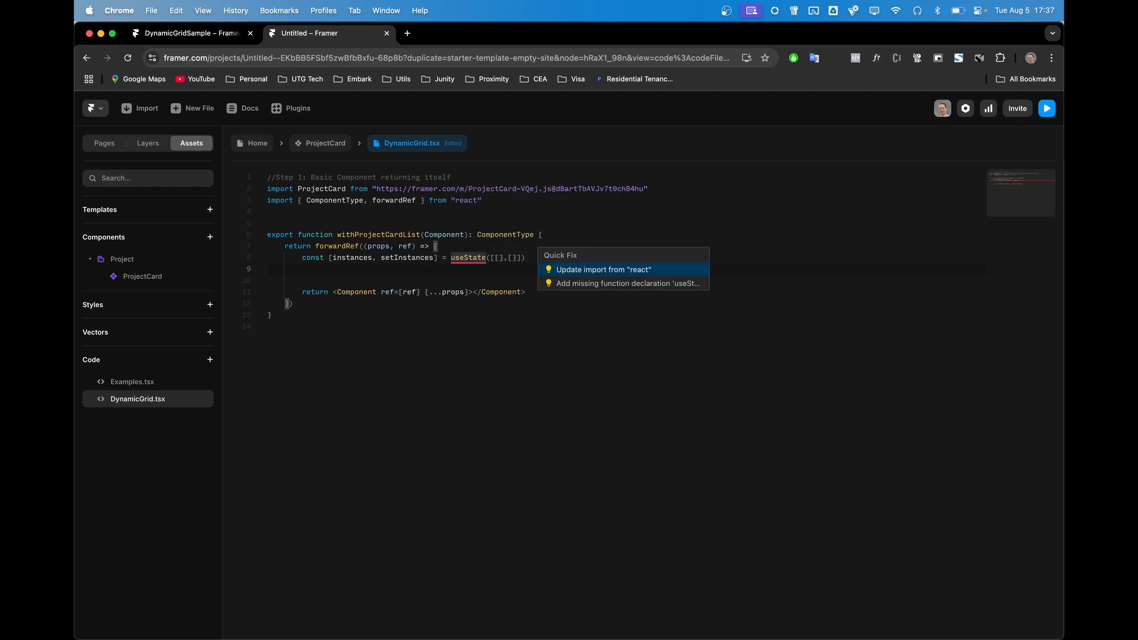
key("Return")
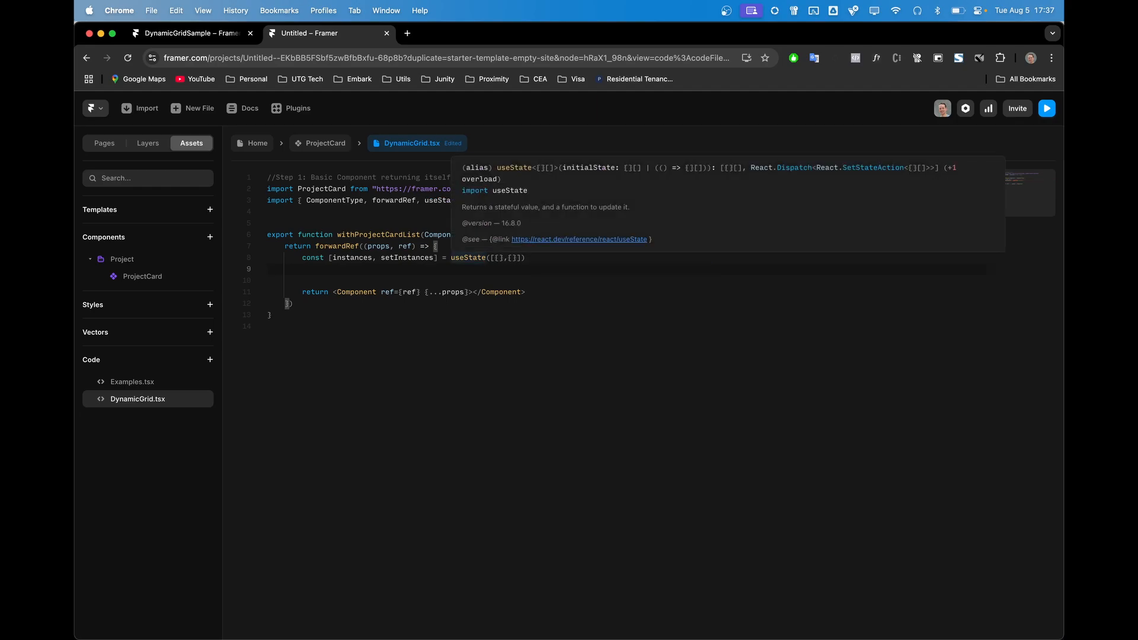
mouse_move(407, 257)
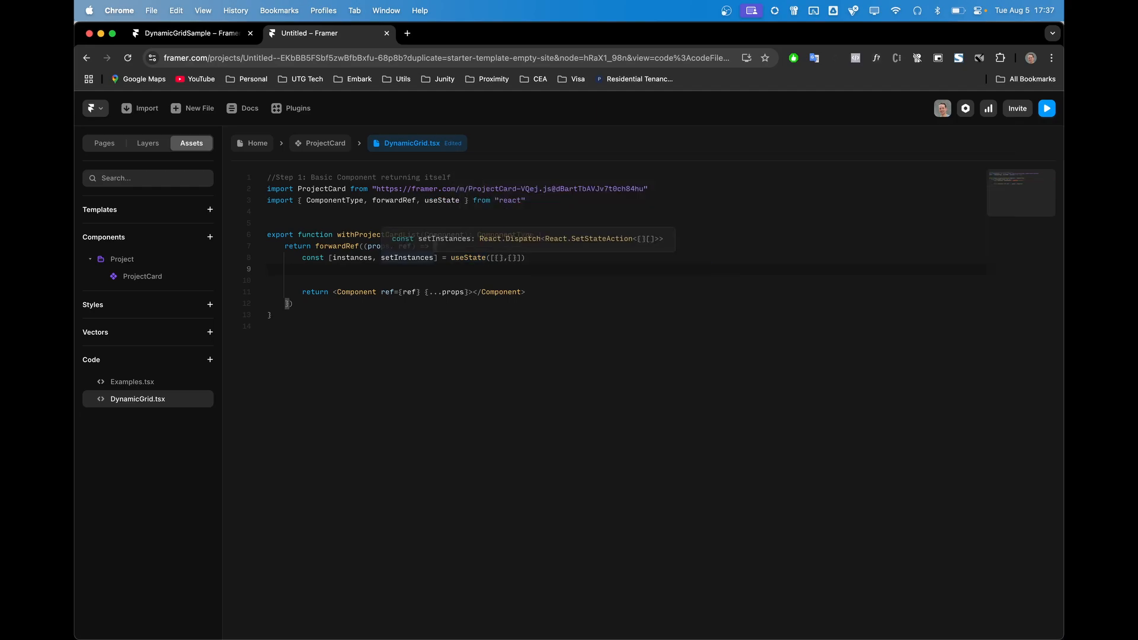
left_click(332, 258)
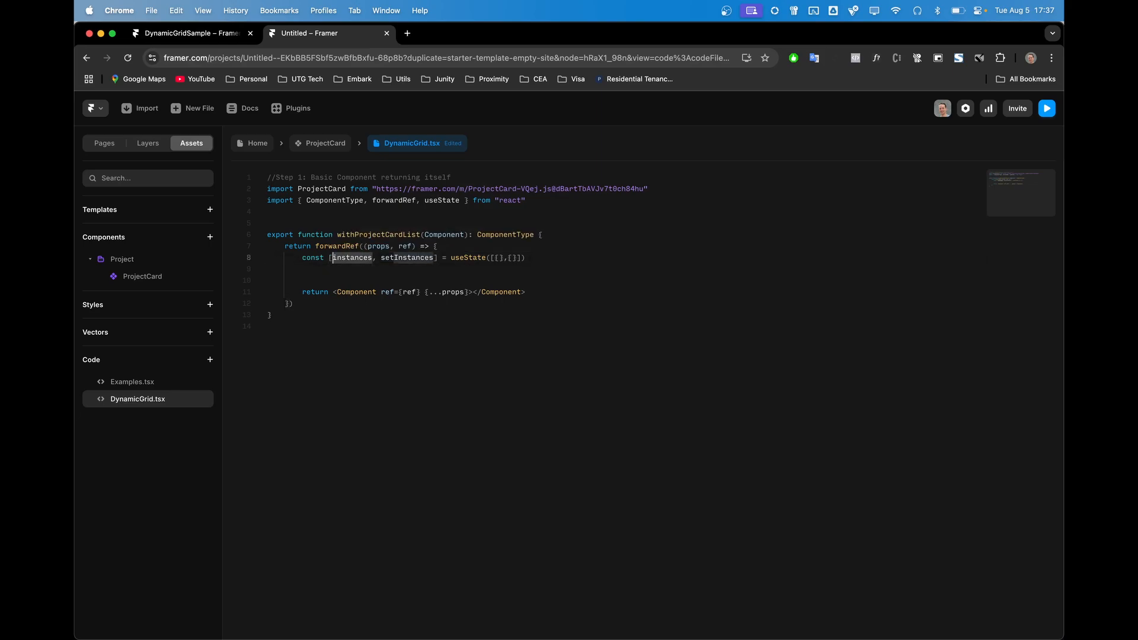
Examine the instances and setInstances names and the initial array in the useState declaration
left_click(525, 258)
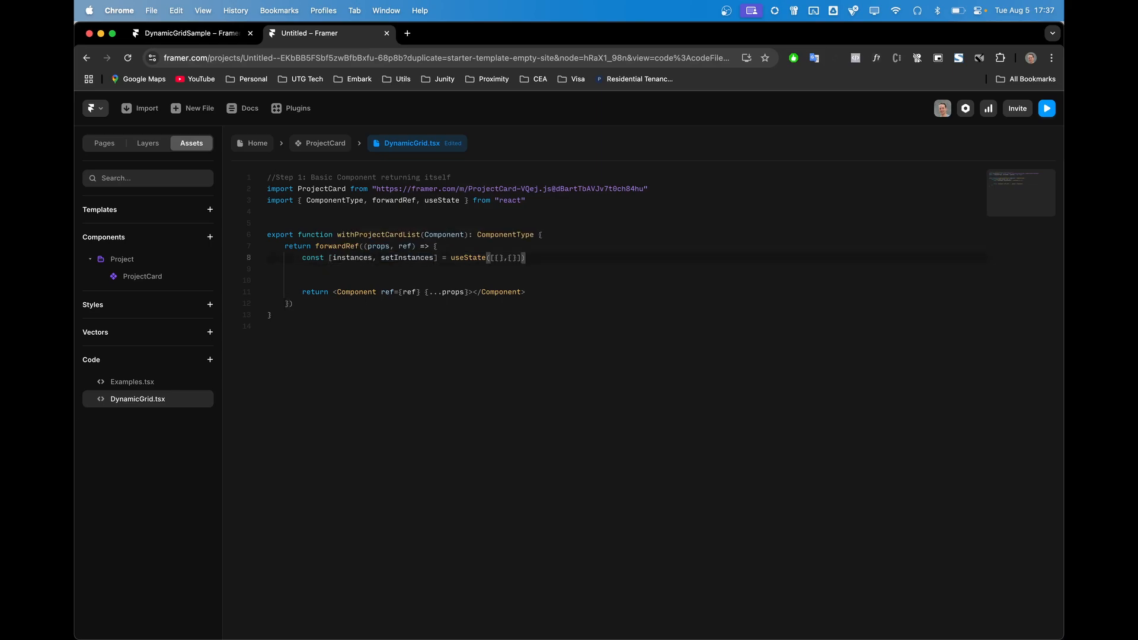
key("Up")
key("Return")
left_click(526, 269)
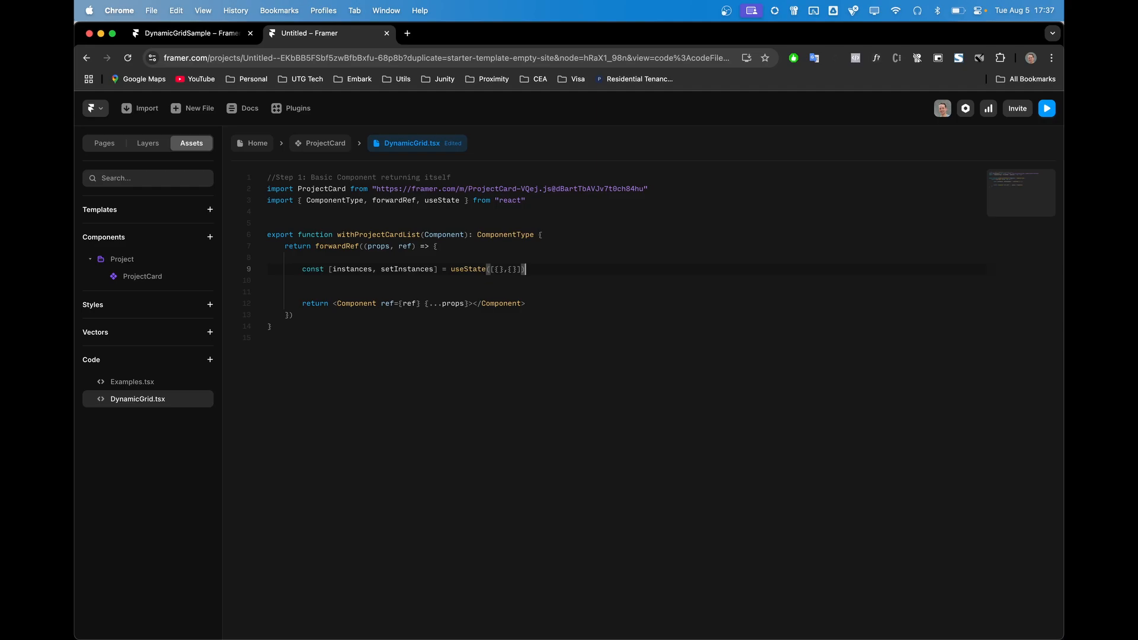
left_click(268, 281)
double_click(353, 269)
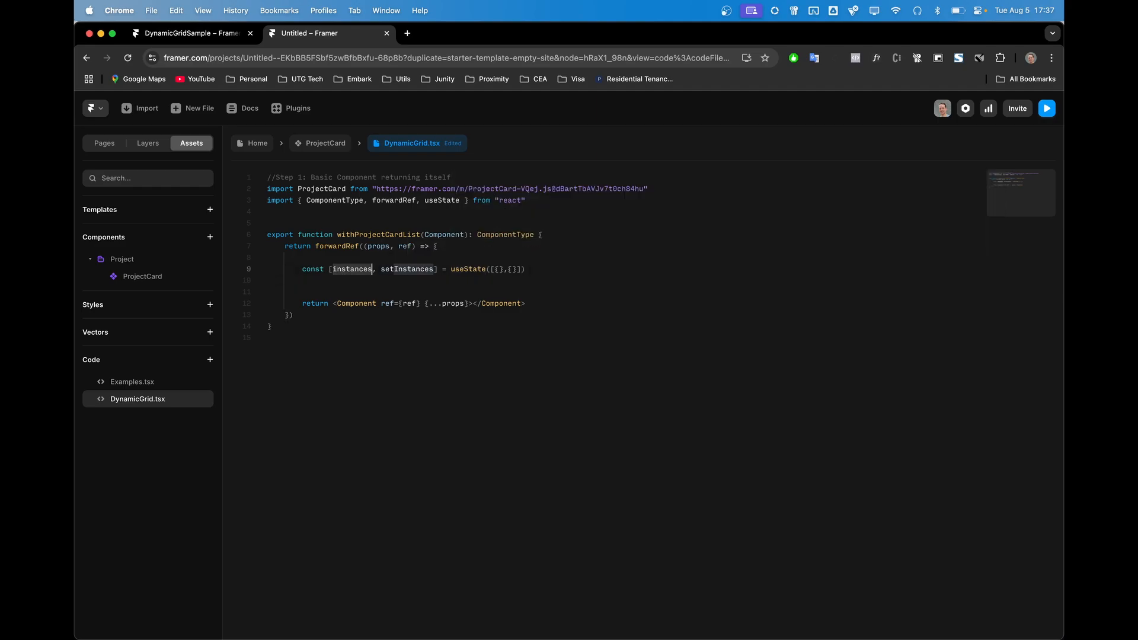
left_click(394, 269)
double_click(394, 269)
left_click_drag(490, 269, 517, 269)
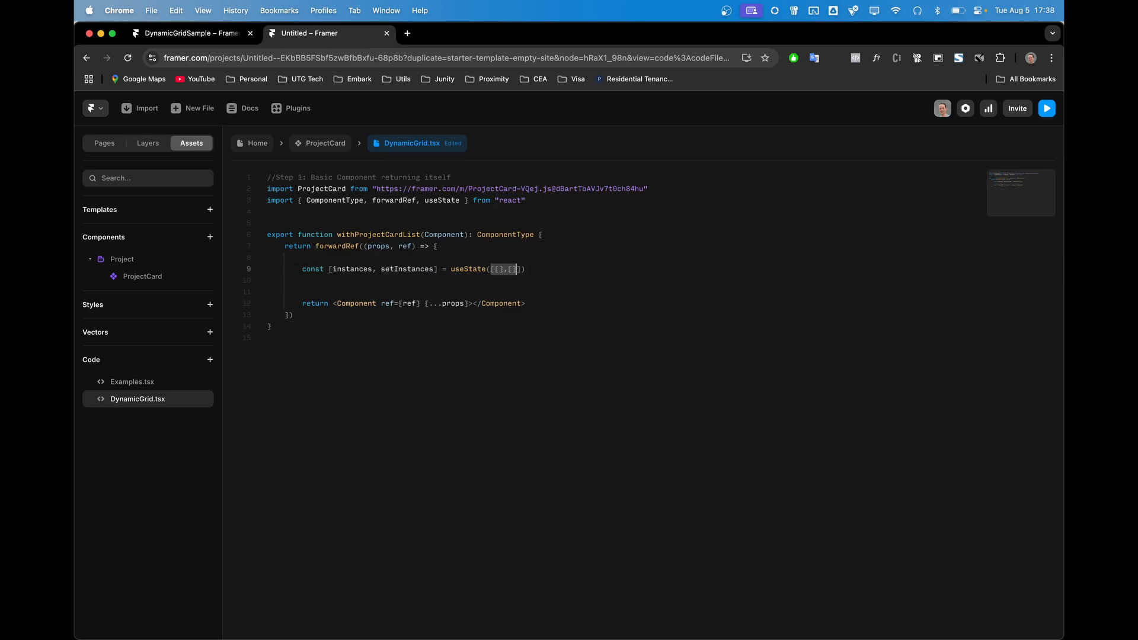
Replace the initial value in the useState call with an empty array [] and save DynamicGrid.tsx
left_click(516, 258)
left_click_drag(516, 269, 500, 269)
key("shift+Left")
key("BackSpace")
key("Right")
key("Right")
key("super+s")
left_click(503, 246)
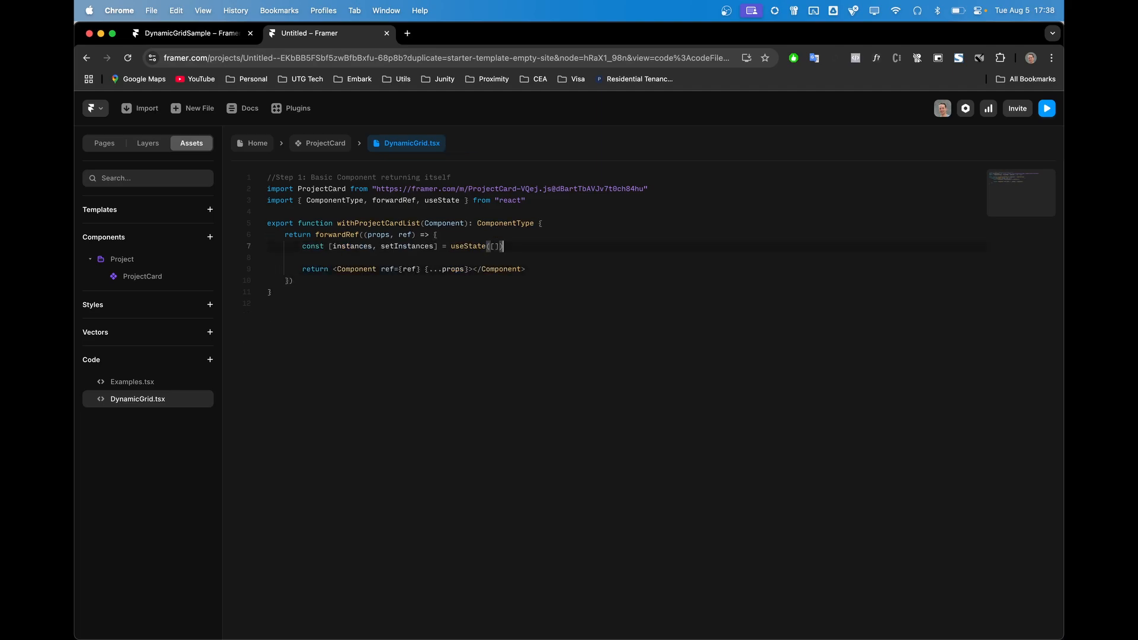
double_click(354, 247)
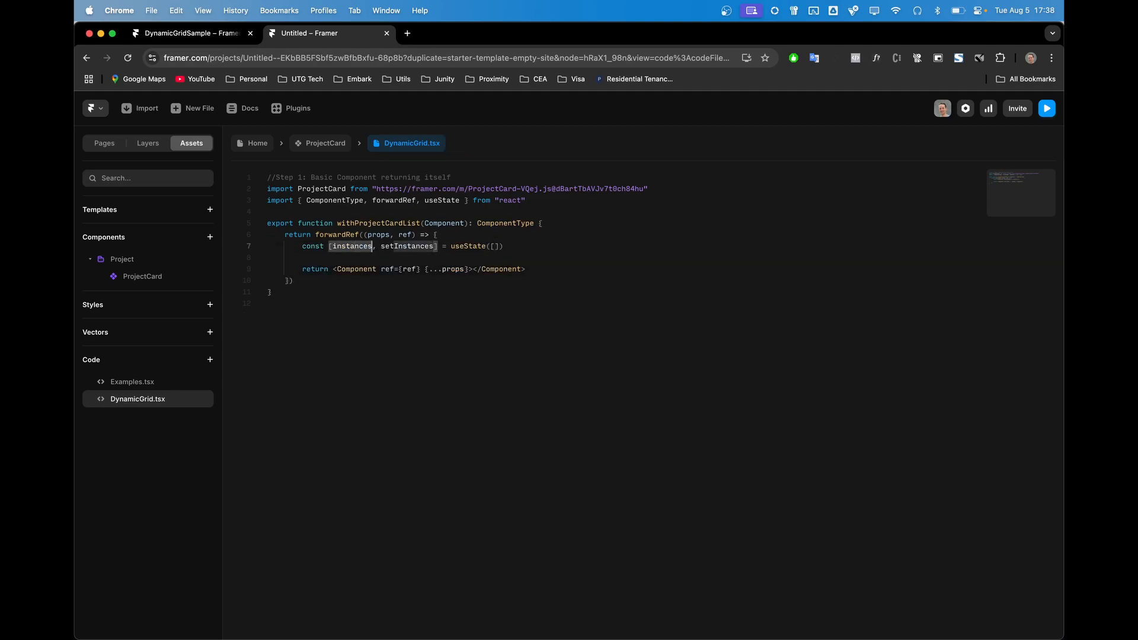
left_click_drag(490, 246, 504, 246)
left_click(504, 247)
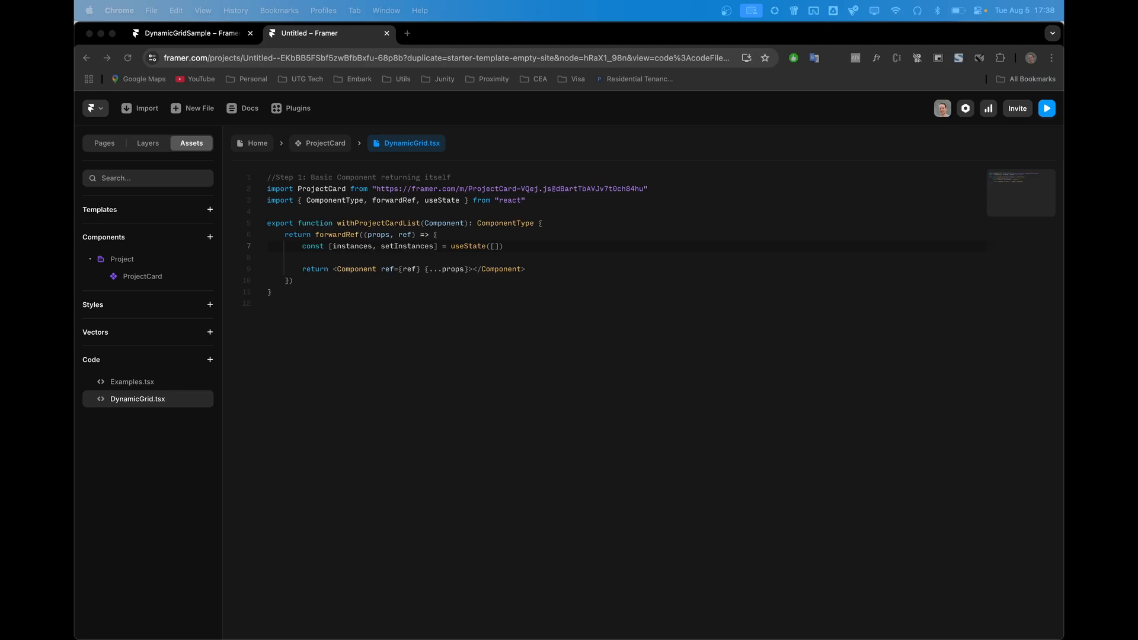
left_click(504, 246)
Insert {instances.map((instance) => (<ProjectCard {...instance} />))} between the Component tags in the return statement and save the file
left_click(473, 269)
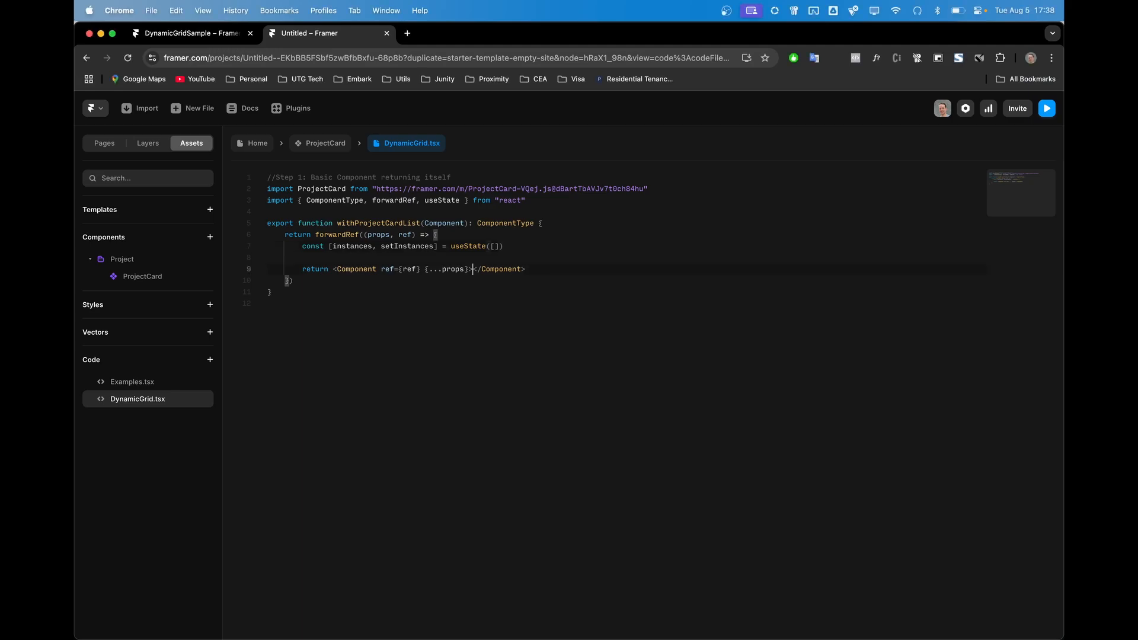
key("Return")
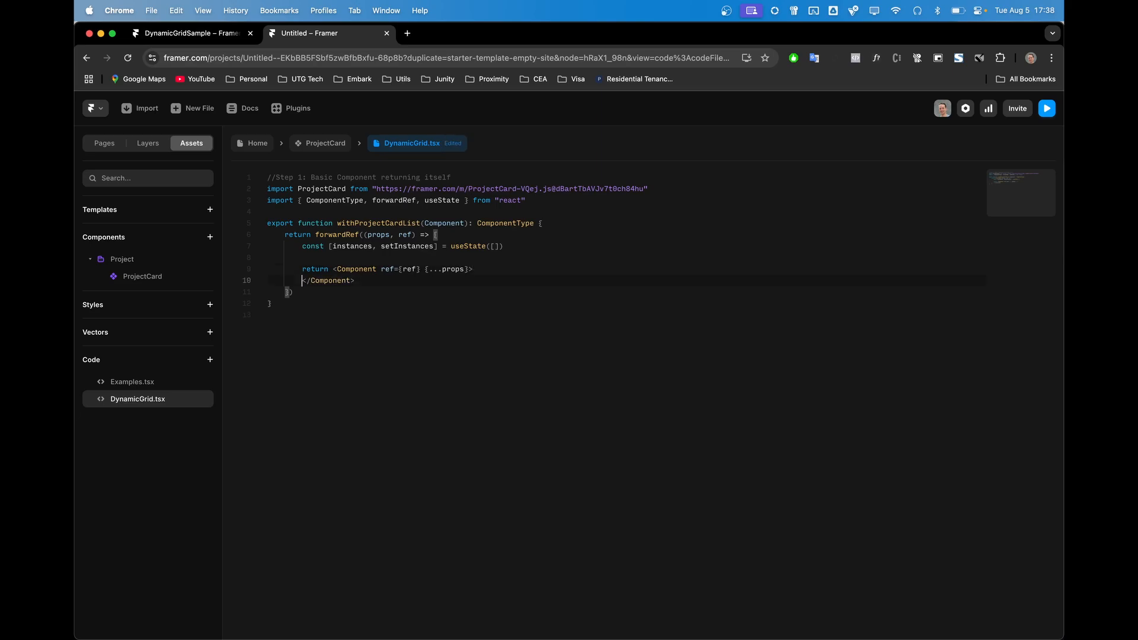
key("Return")
key("Up")
type("{instances.map((instance) => (     <ProjectCard {...instance} /> ))}")
key("super+s")
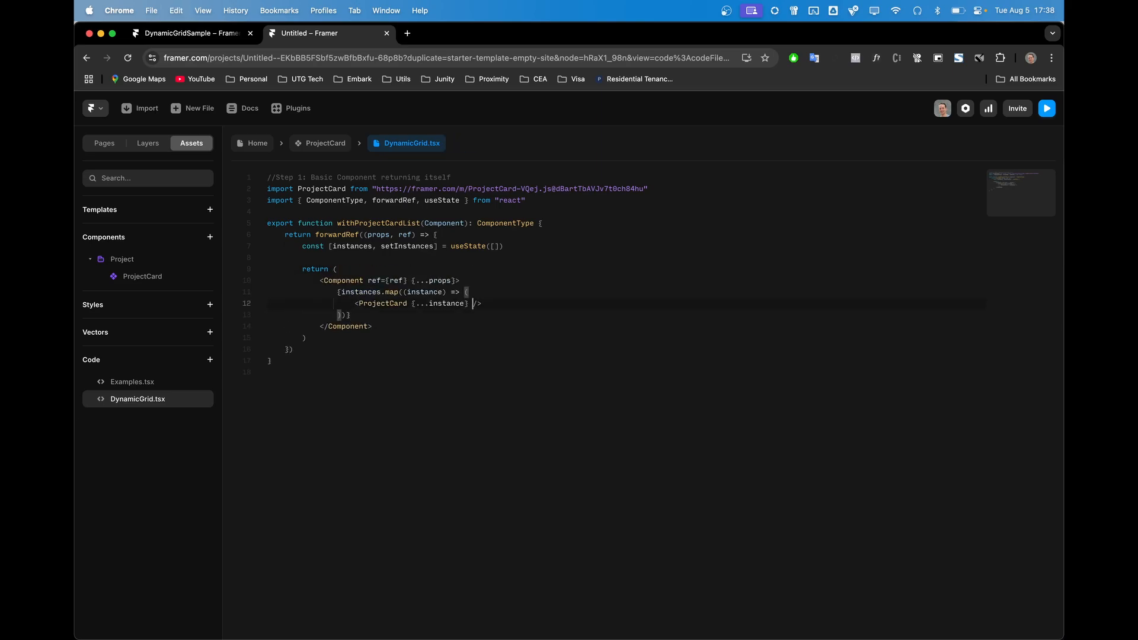
Examine the instances.map expression and the ProjectCard element it renders inside the Component tags
left_click(338, 293)
left_click_drag(337, 292, 350, 314)
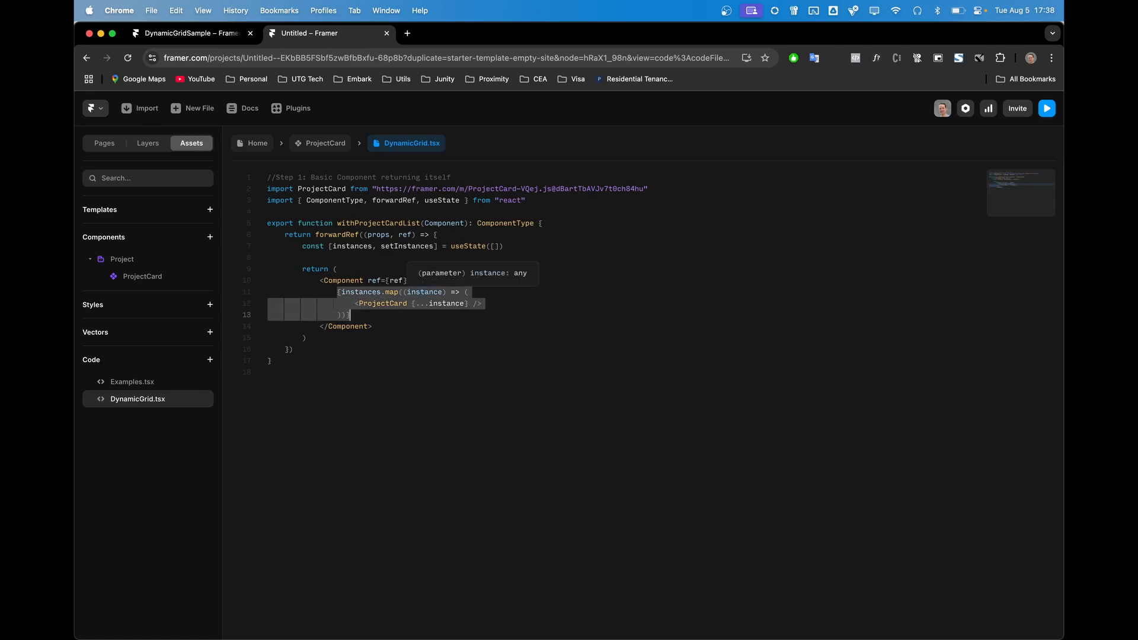
key("Right")
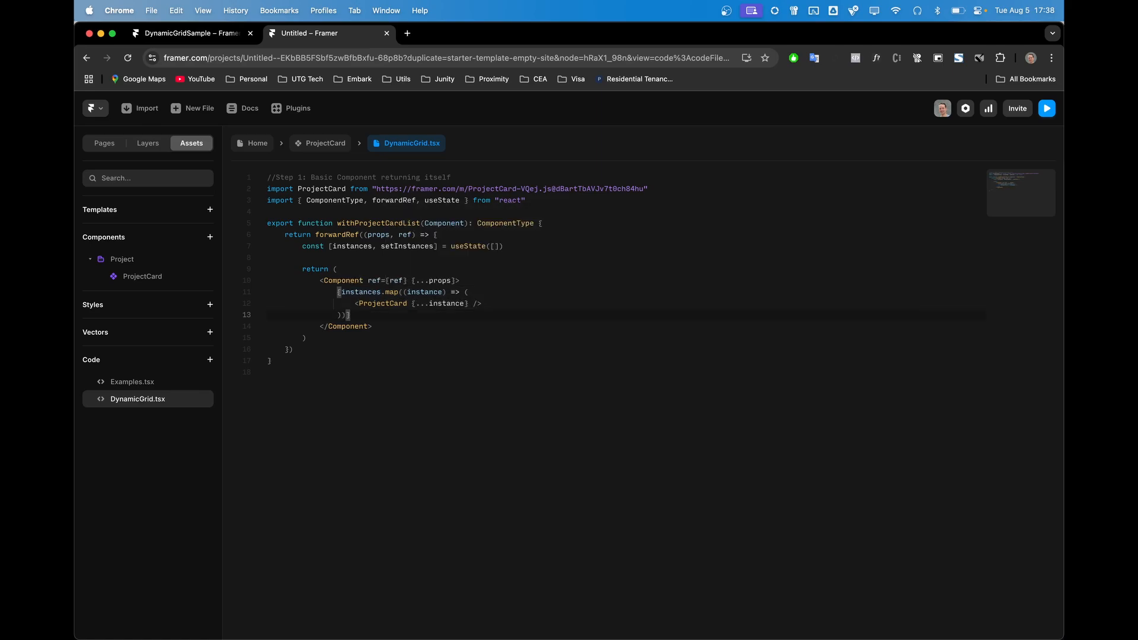
double_click(368, 292)
double_click(383, 303)
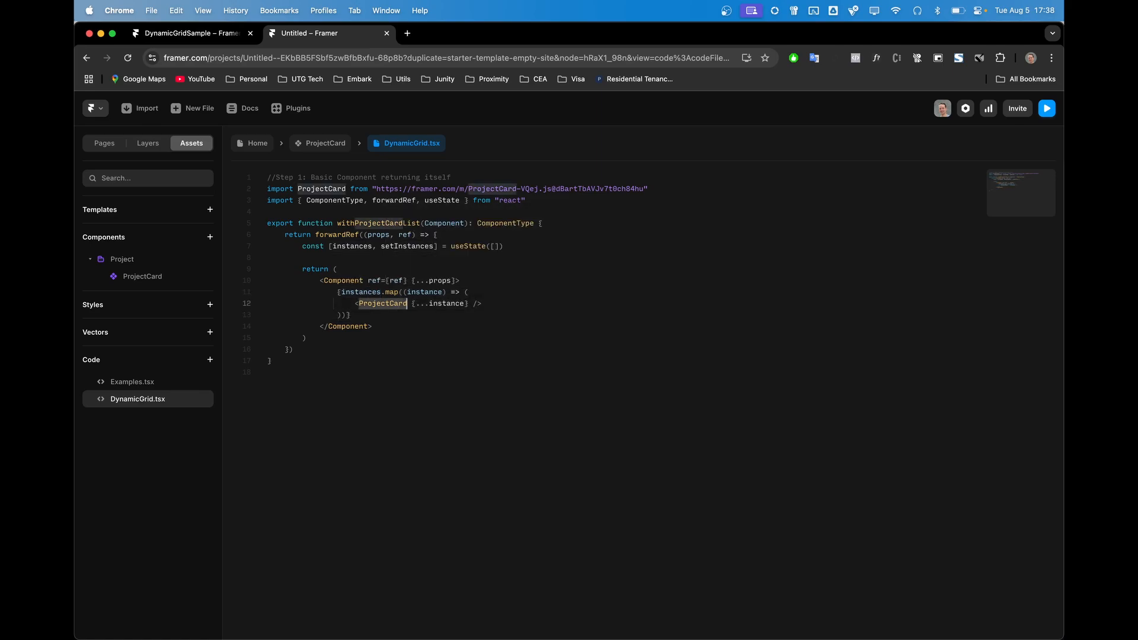
left_click(351, 316)
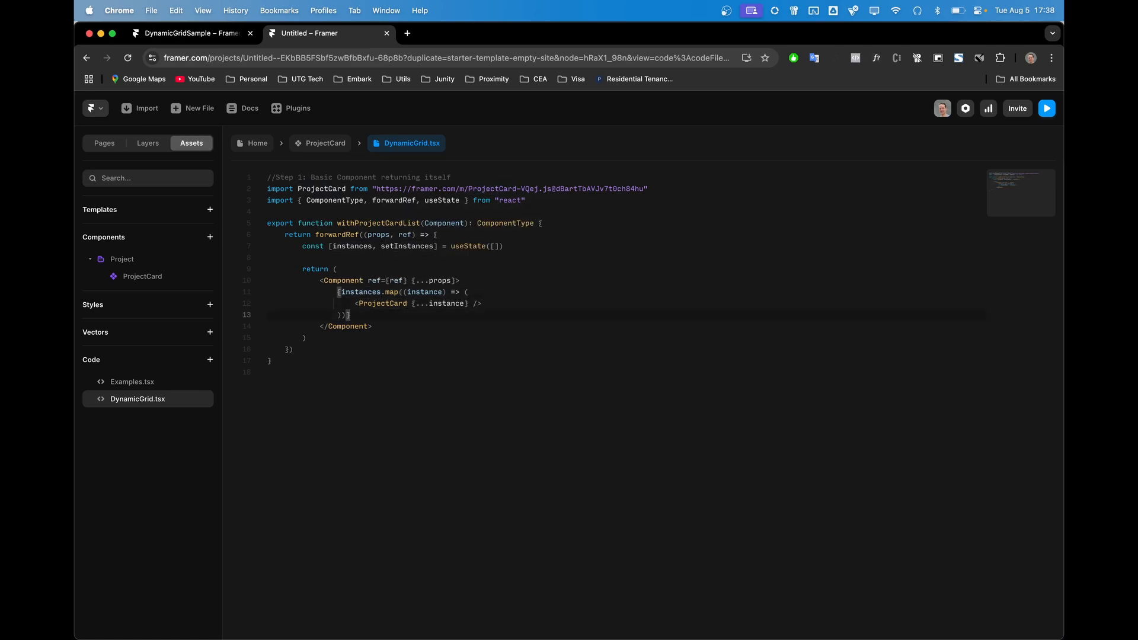
left_click_drag(333, 293, 469, 292)
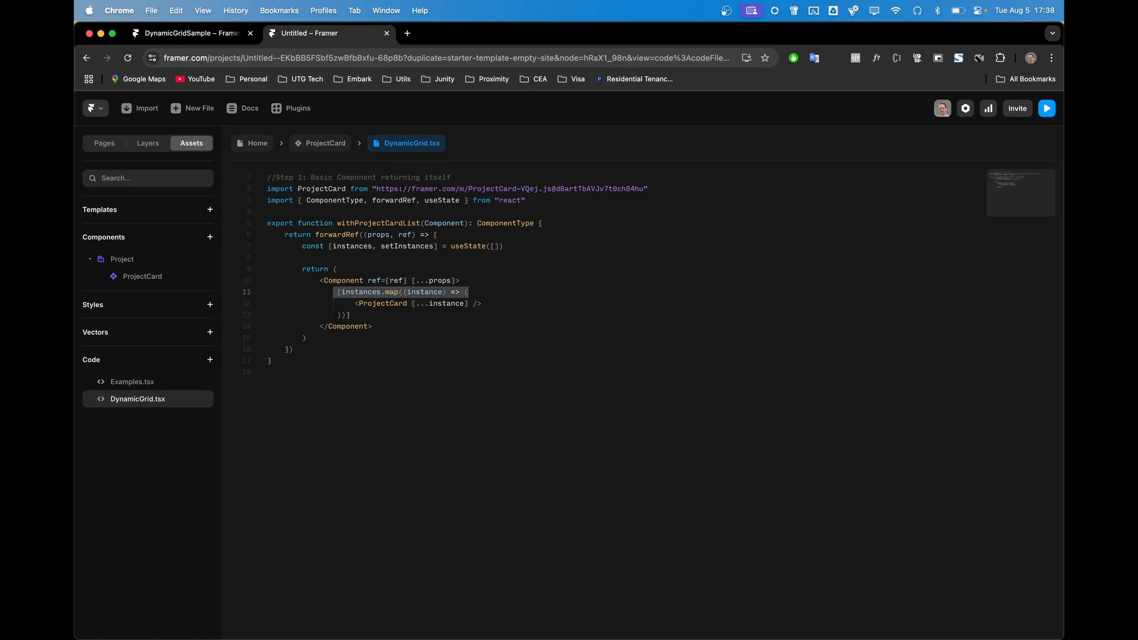
left_click_drag(355, 304, 482, 304)
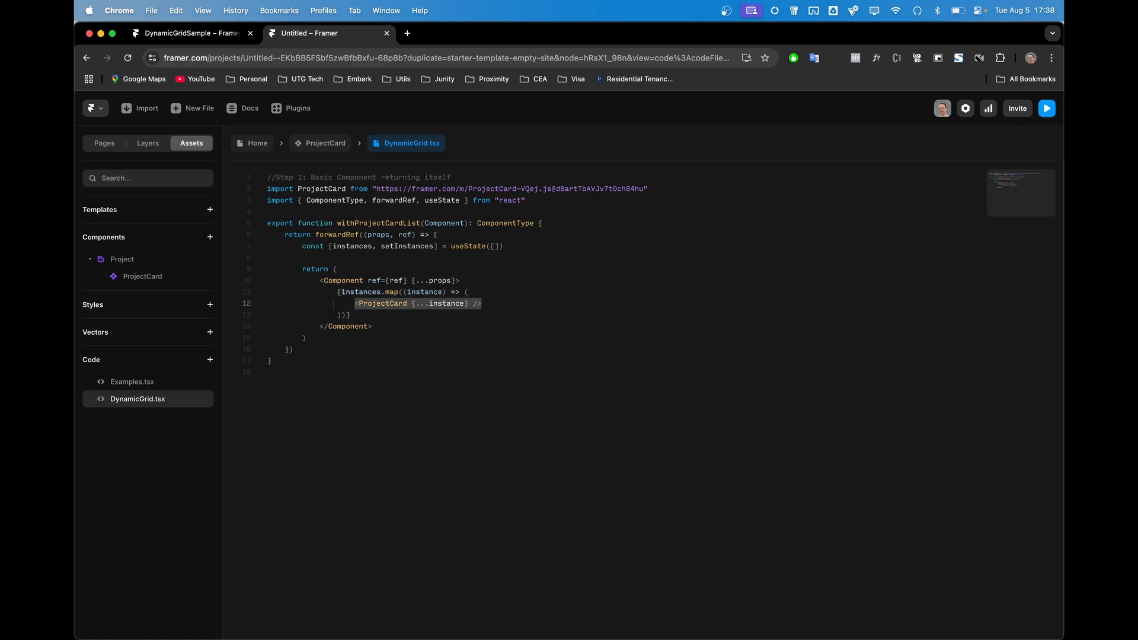
left_click(482, 304)
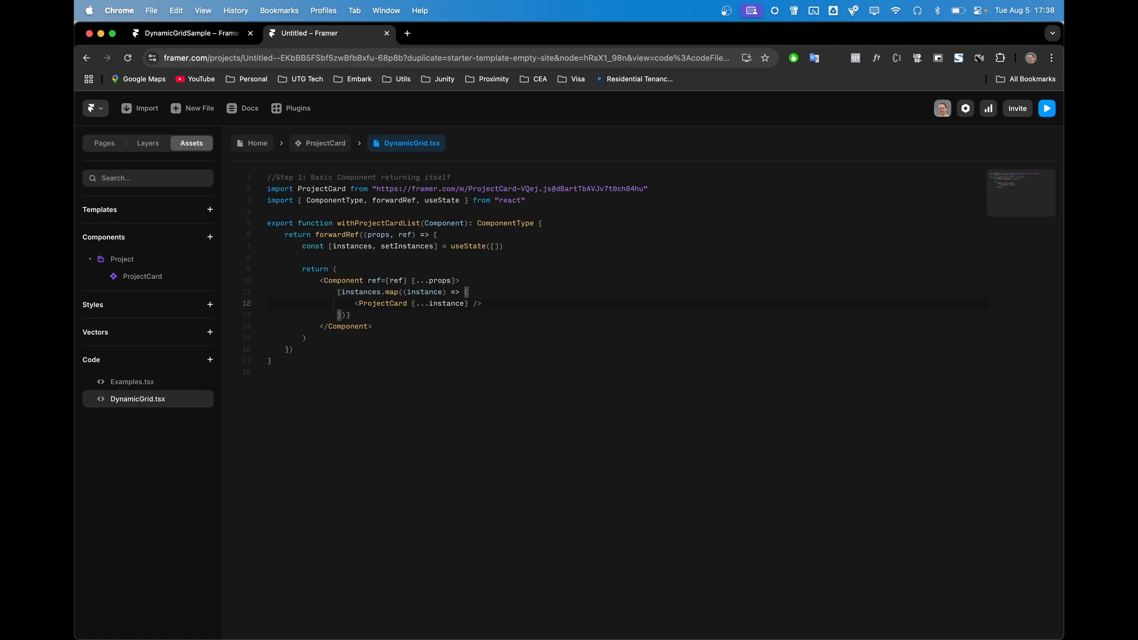
left_click(460, 281)
left_click(351, 316)
left_click(372, 327)
Review how the initial array of the instances state feeds the map block in the return statement
double_click(352, 246)
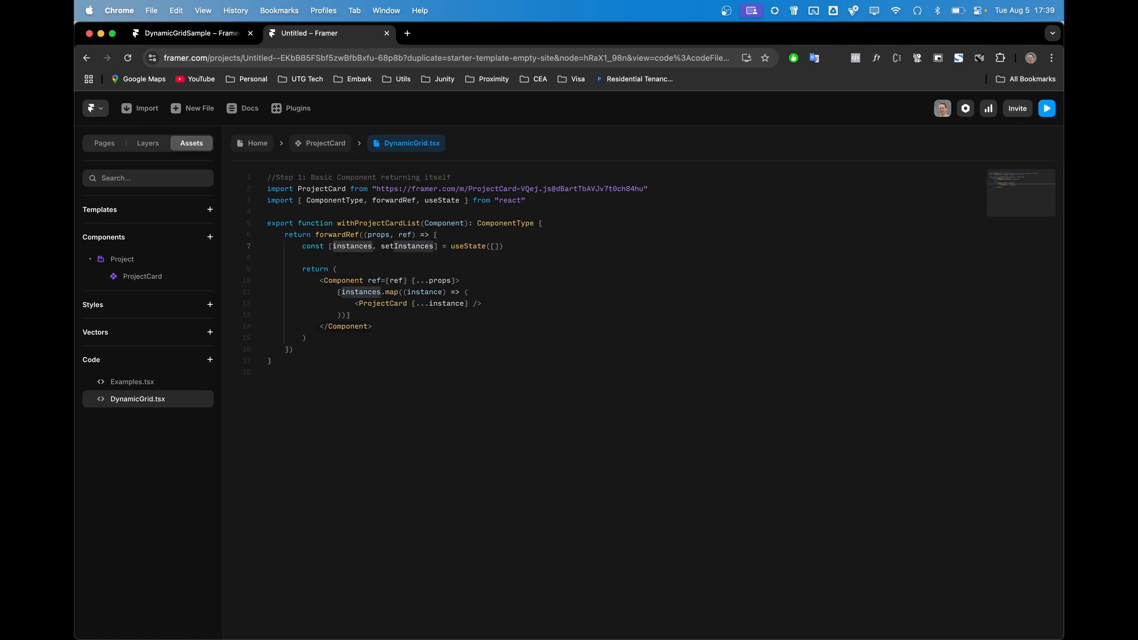
left_click_drag(499, 246, 490, 246)
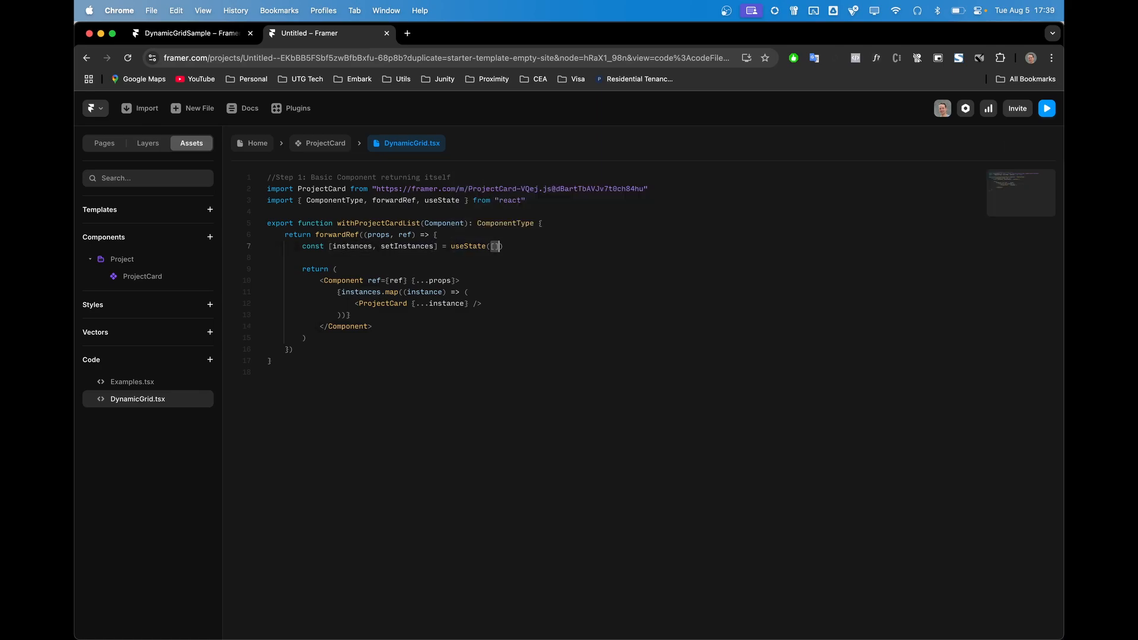
left_click(338, 269)
left_click_drag(333, 291, 350, 315)
key("Right")
key("Up")
key("Up")
key("Up")
key("Up")
Go back from the code file to the Home page canvas and preview the page
key("Escape")
key("Escape")
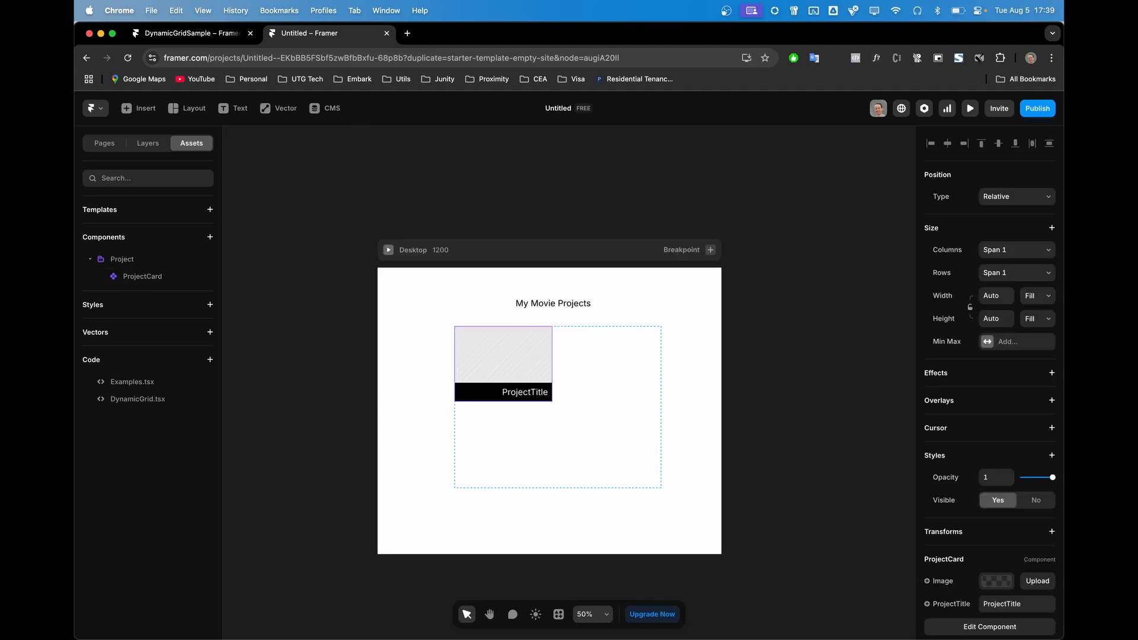
left_click(970, 109)
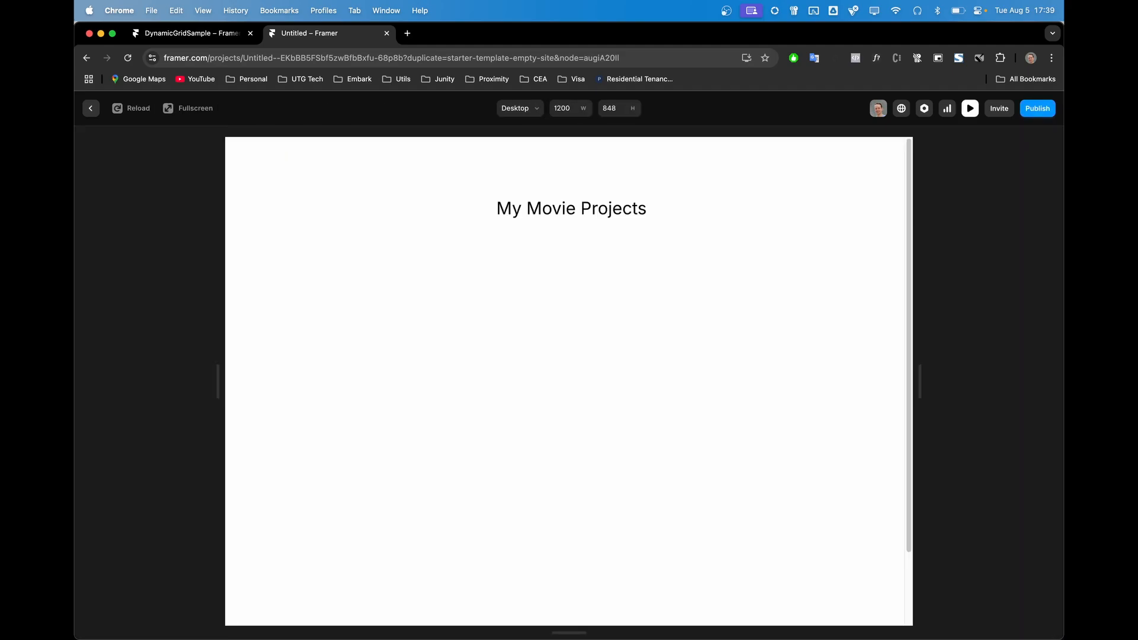
key("Escape")
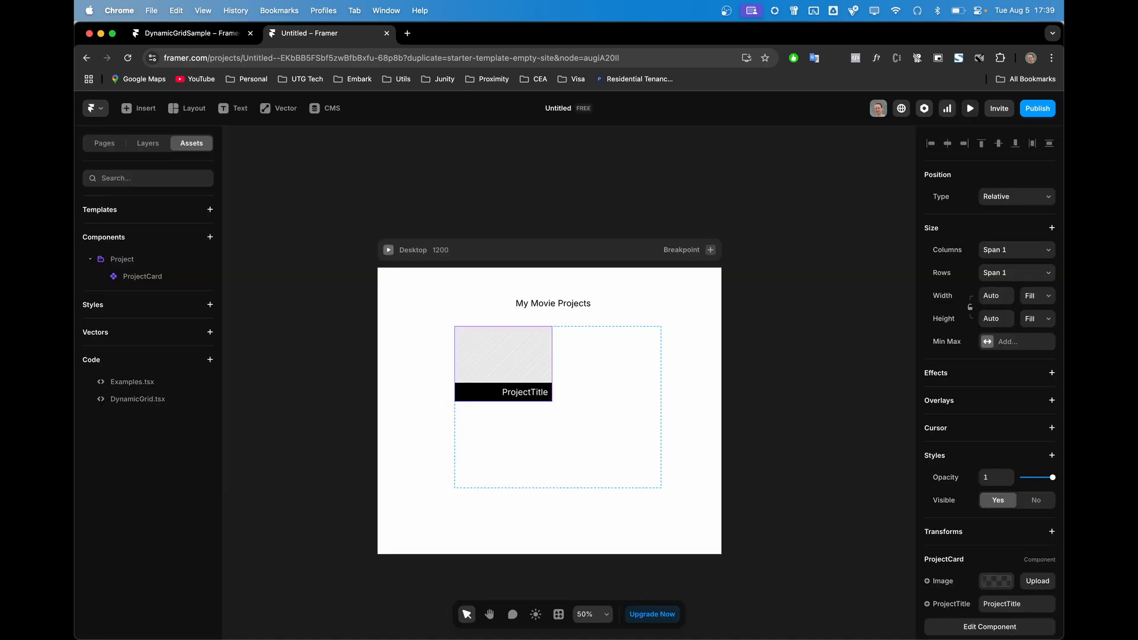
Preview the page with a temporary duplicate of the ProjectCard in the grid, and delete the duplicate
left_click(147, 143)
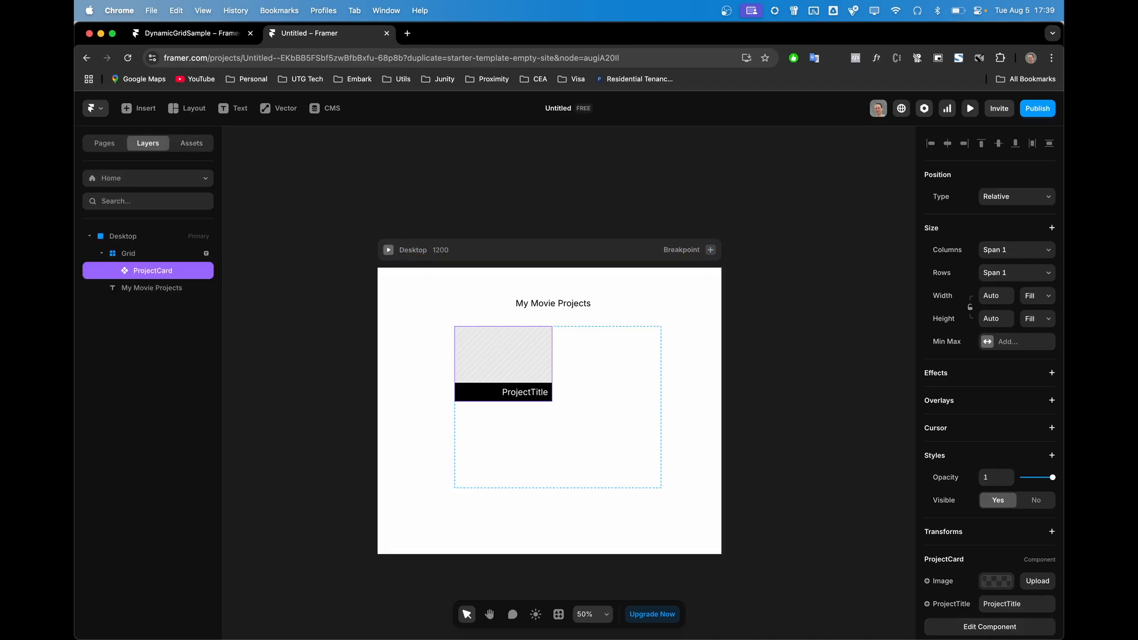
key("super+d")
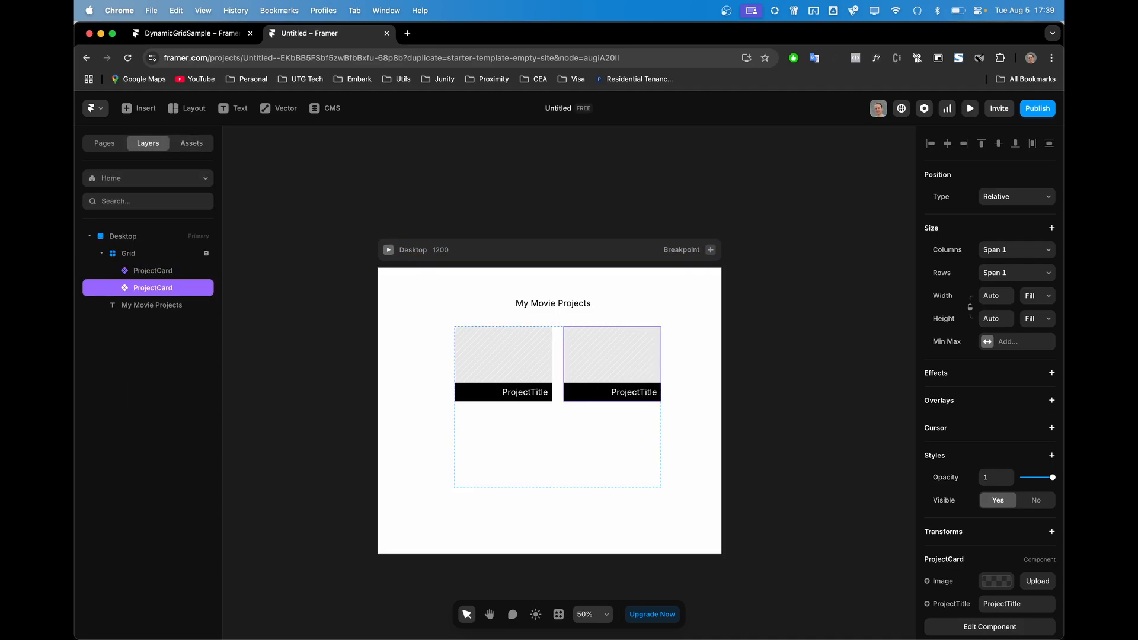
key("super+p")
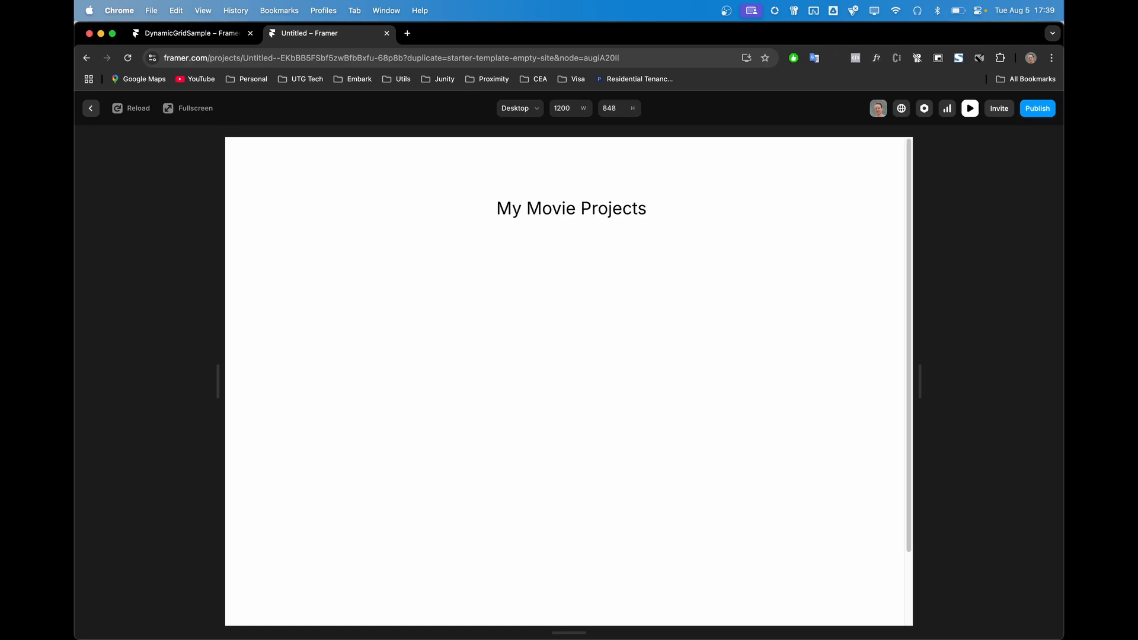
key("Escape")
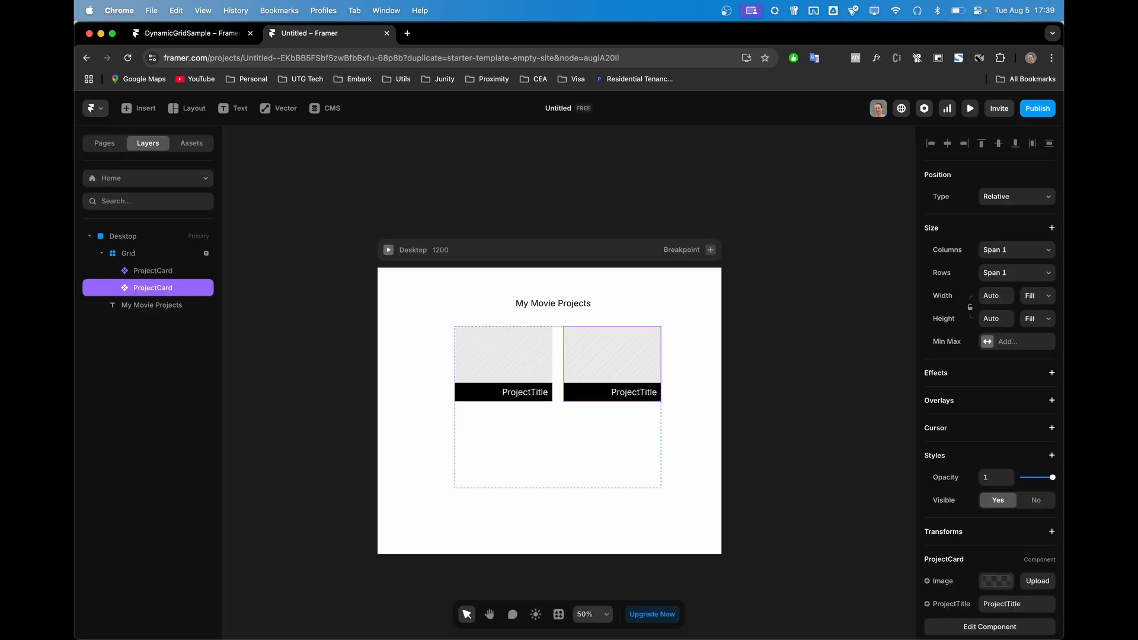
key("BackSpace")
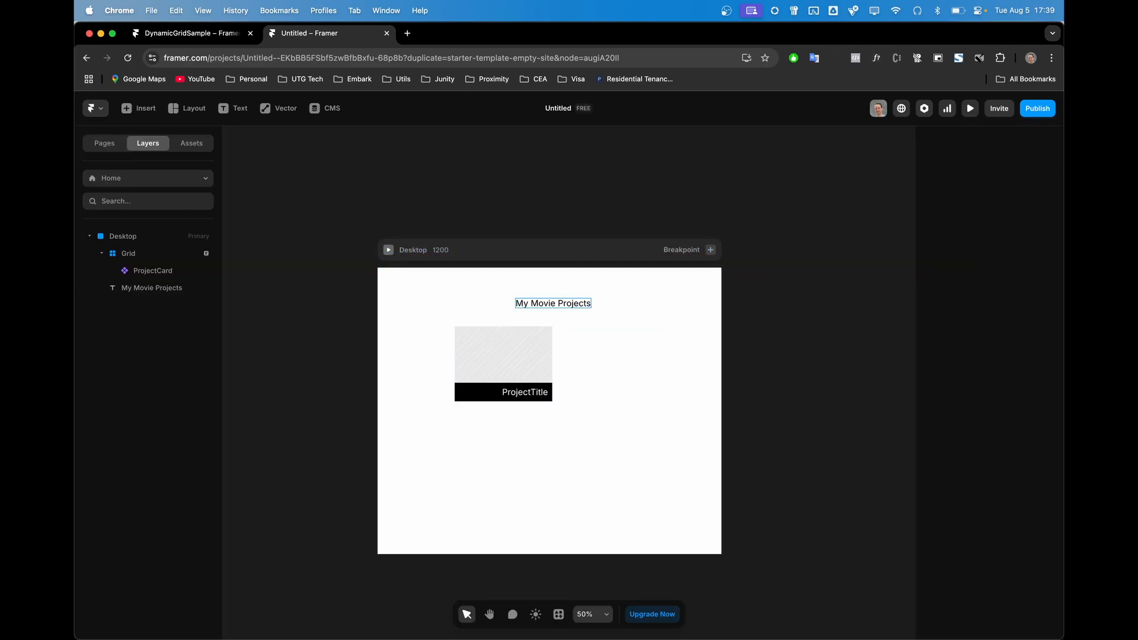
left_click(510, 357)
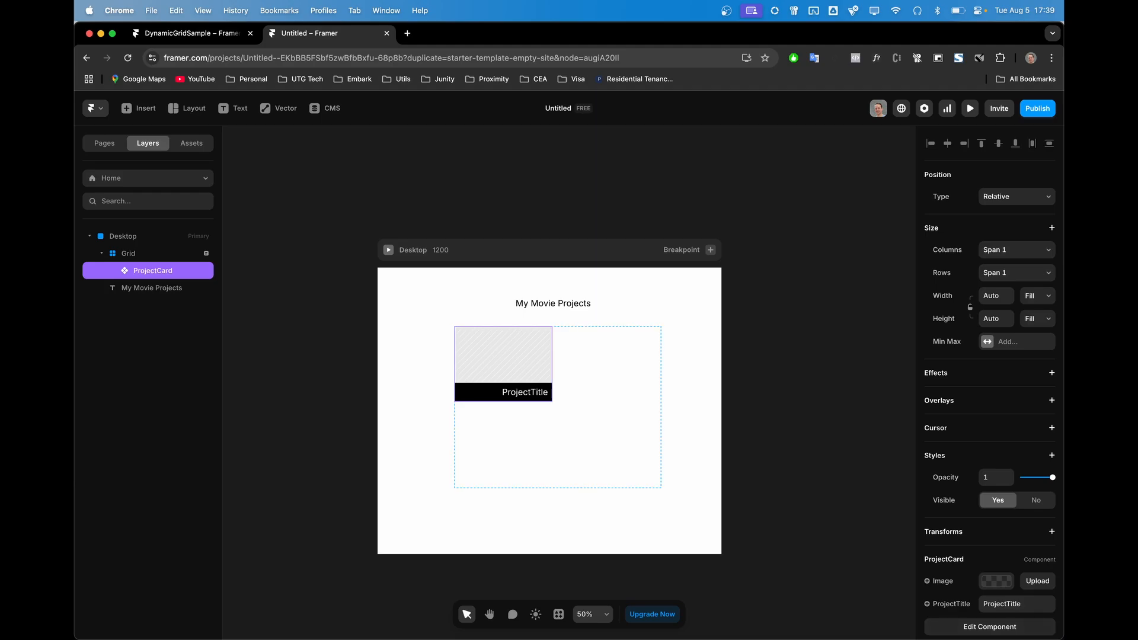
double_click(503, 363)
left_click(257, 144)
Open DynamicGrid.tsx, set the initial useState array to [{}, {}, {}], and save the file
left_click(191, 144)
left_click(138, 398)
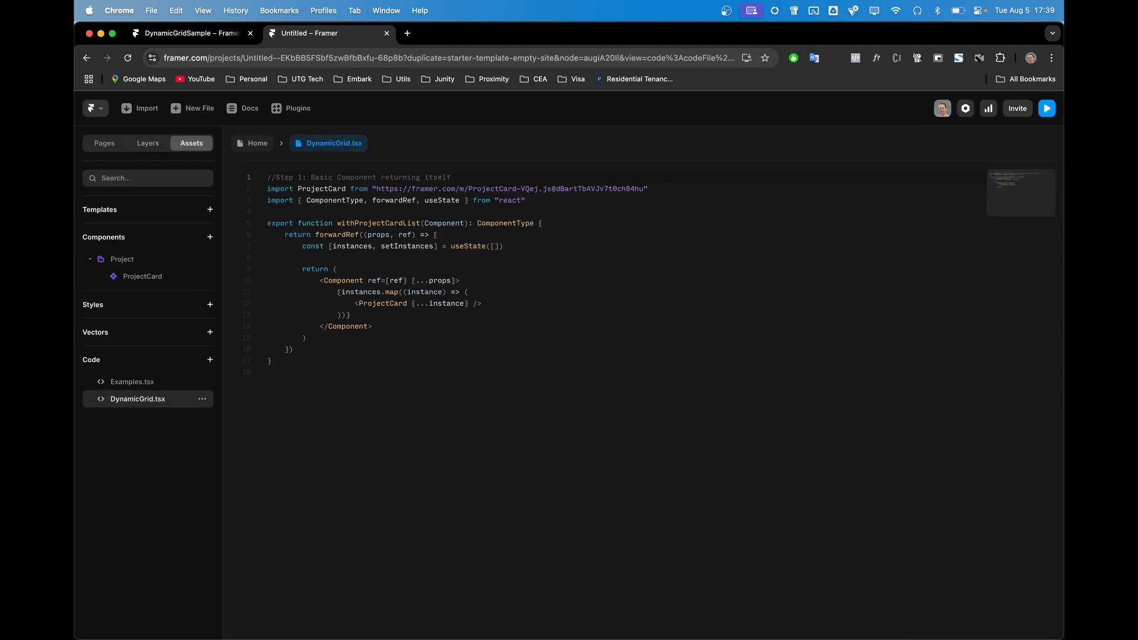
left_click(495, 246)
type("{}, {}, {}")
key("Down")
key("Down")
left_click_drag(549, 246, 351, 246)
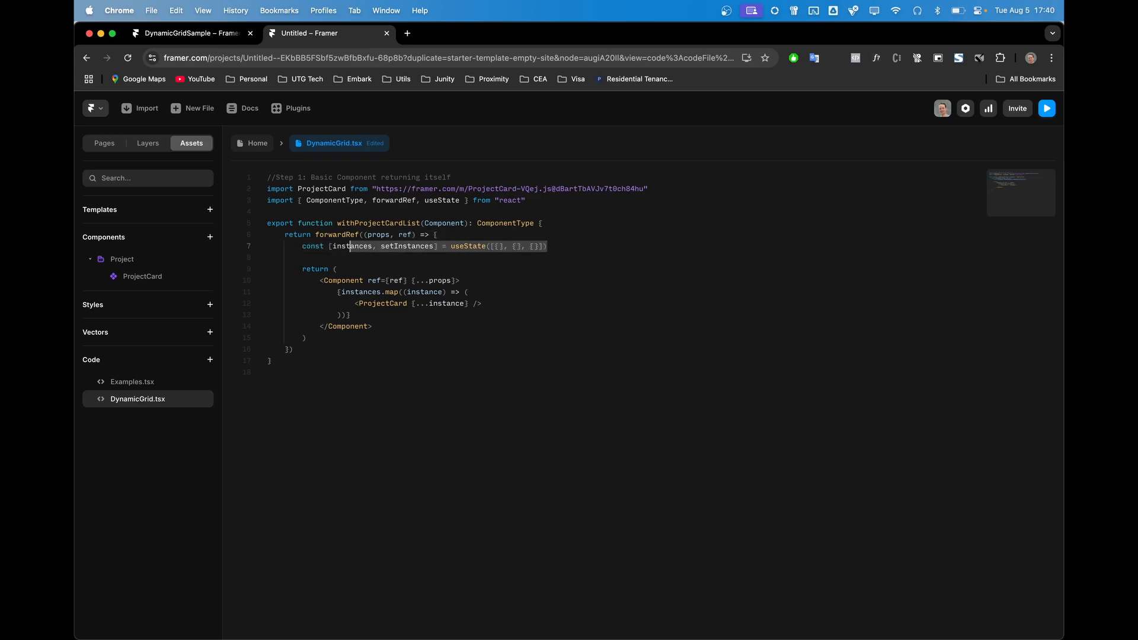
left_click(344, 270)
key("super+s")
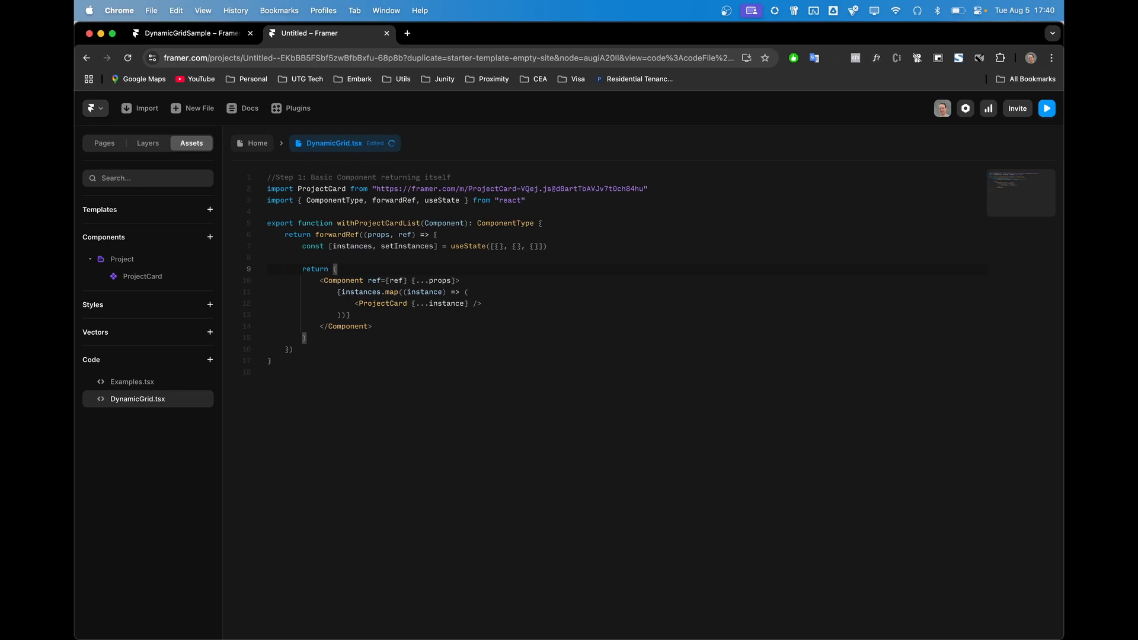
Check the empty objects in the useState array and preview the Home page with these instances
left_click(499, 247)
left_click_drag(503, 247, 521, 246)
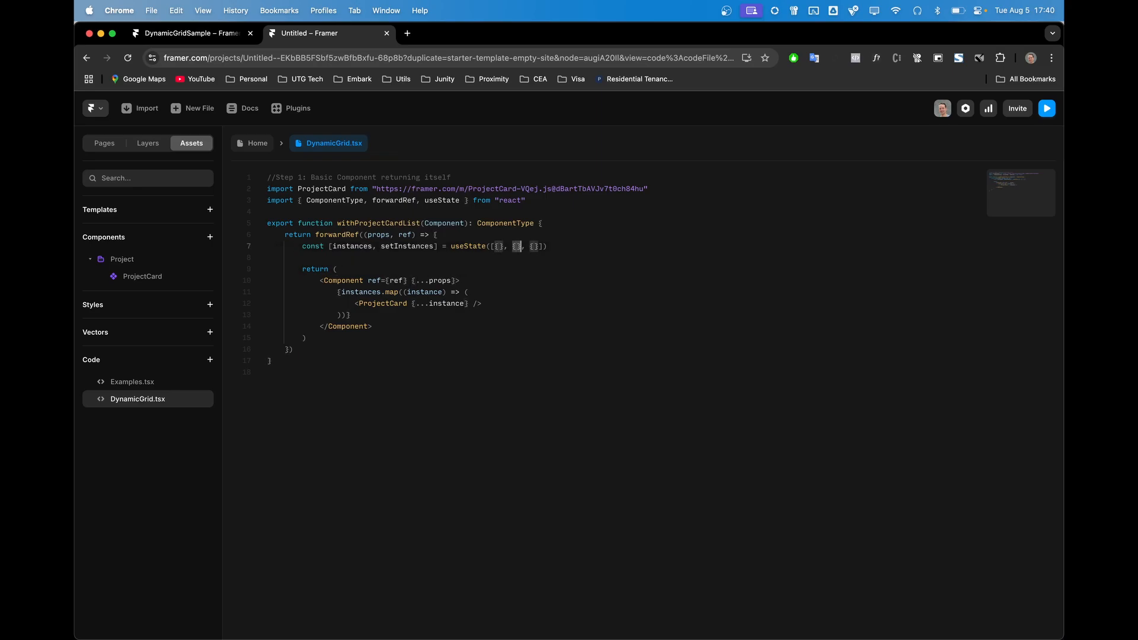
left_click(337, 269)
left_click(253, 143)
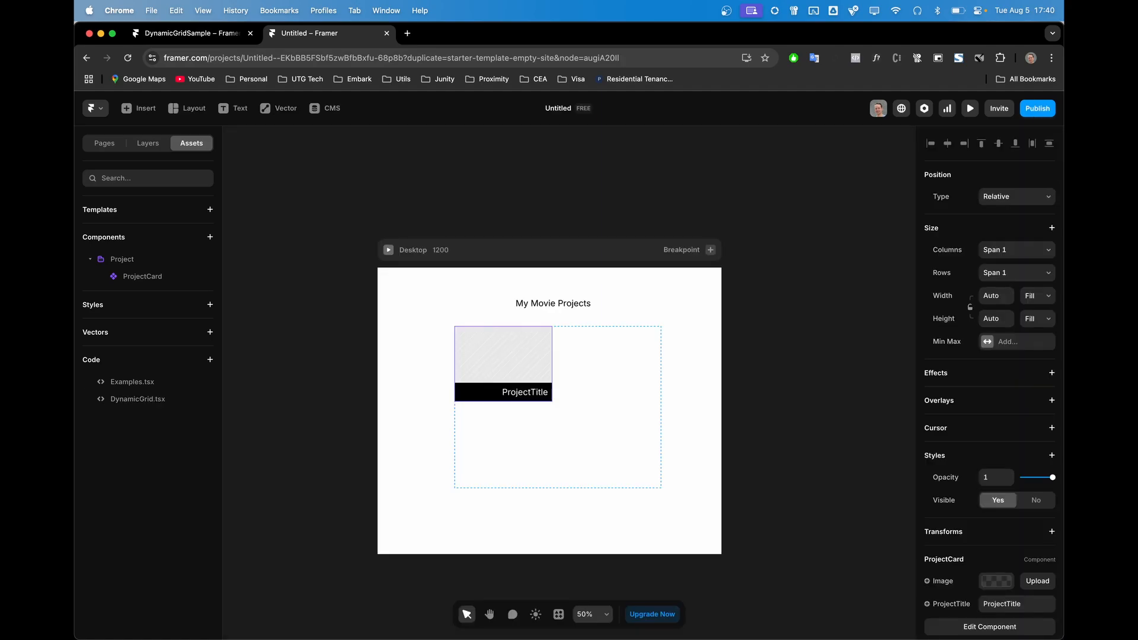
left_click(969, 108)
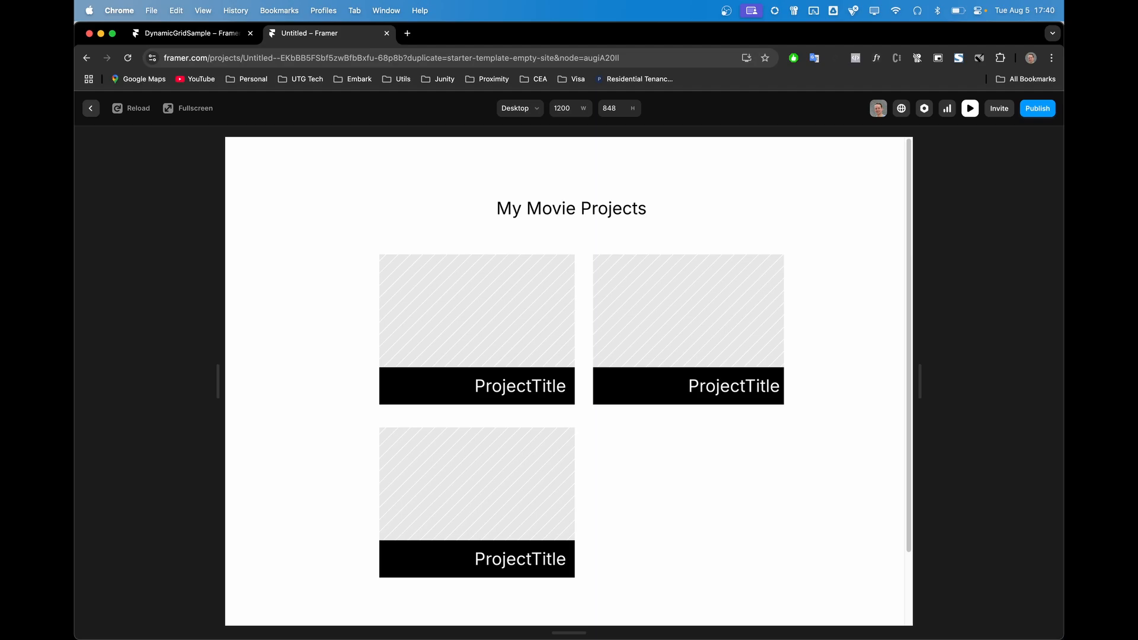
key("Escape")
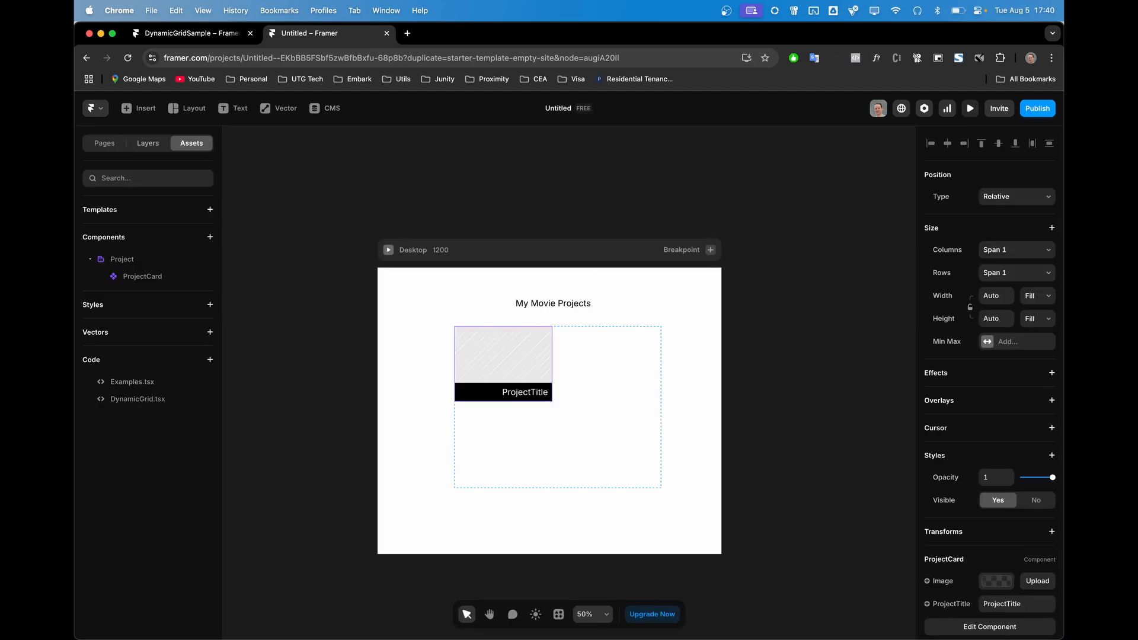
Preview the page with the ProjectCard deleted from the grid, and restore the card on the canvas
left_click(148, 143)
key("BackSpace")
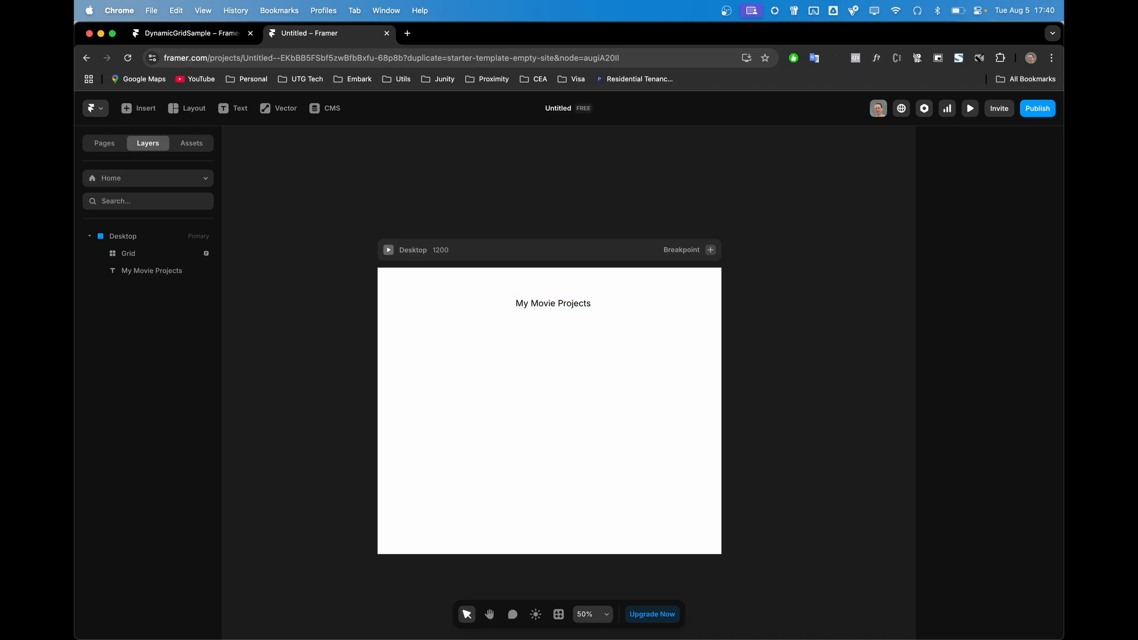
key("super+p")
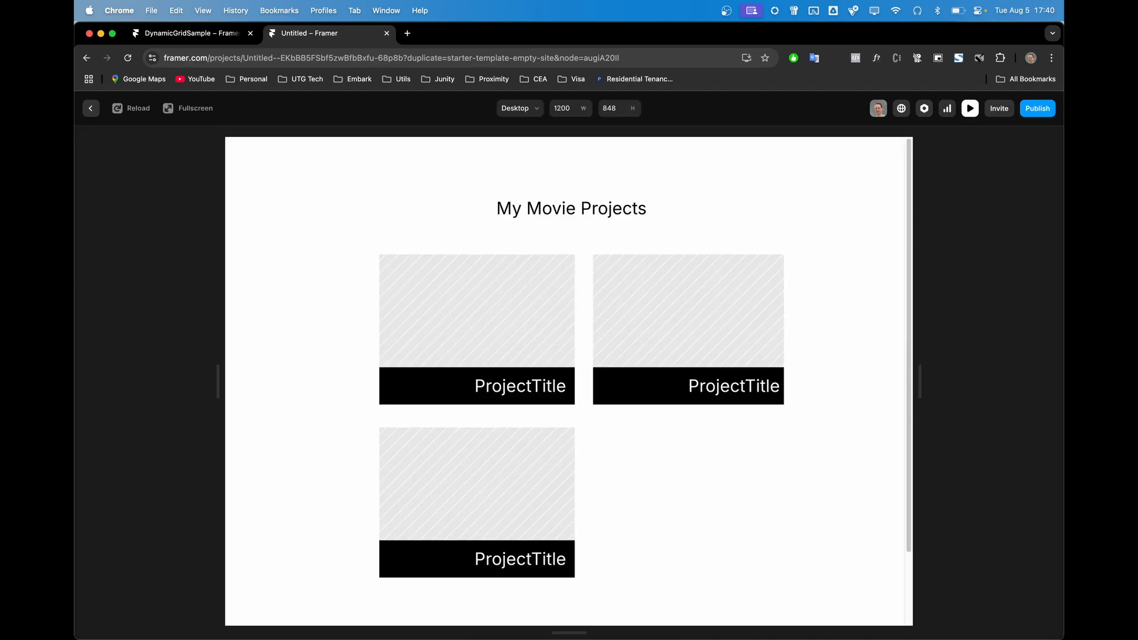
key("Escape")
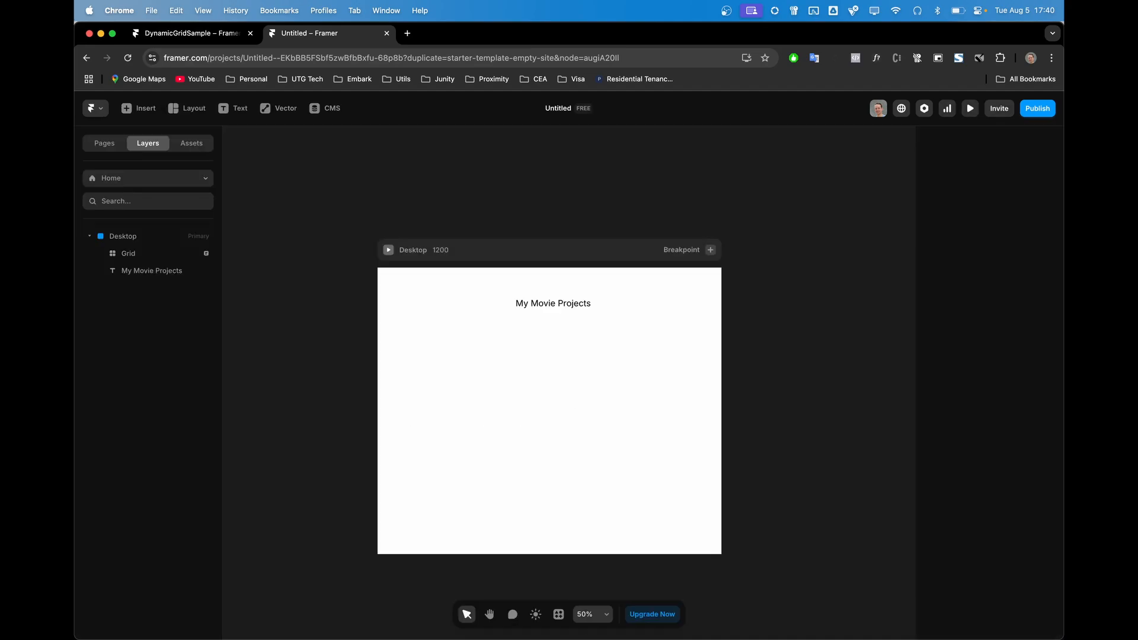
key("super+z")
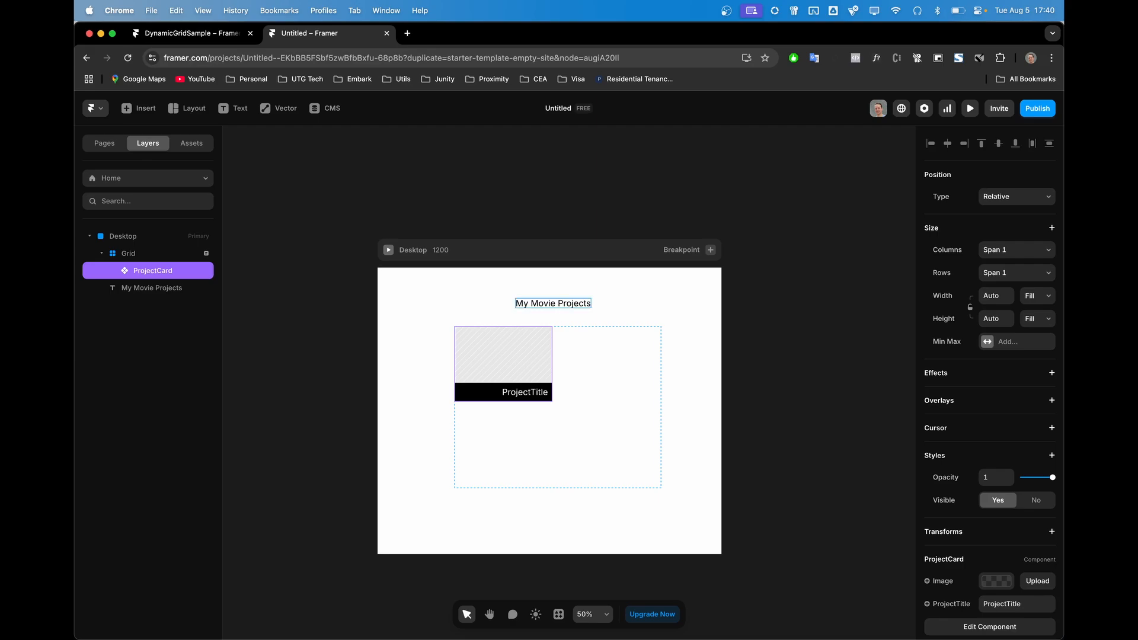
key("Escape")
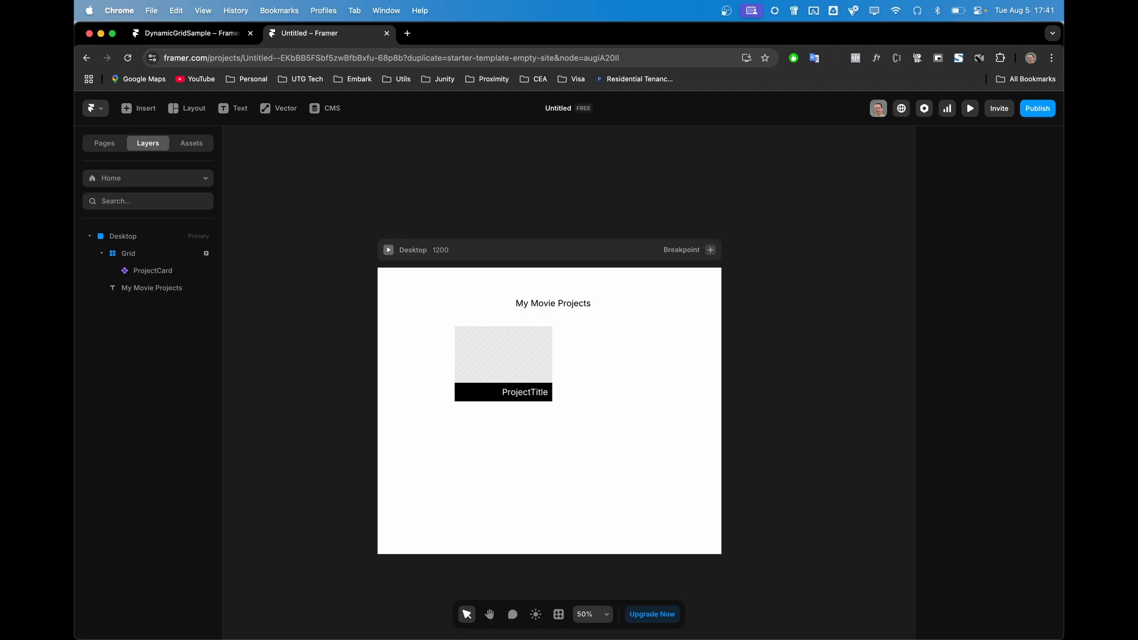
Try the ProjectTitle "The Joker" on the grid's ProjectCard, and undo the title change
left_click(152, 271)
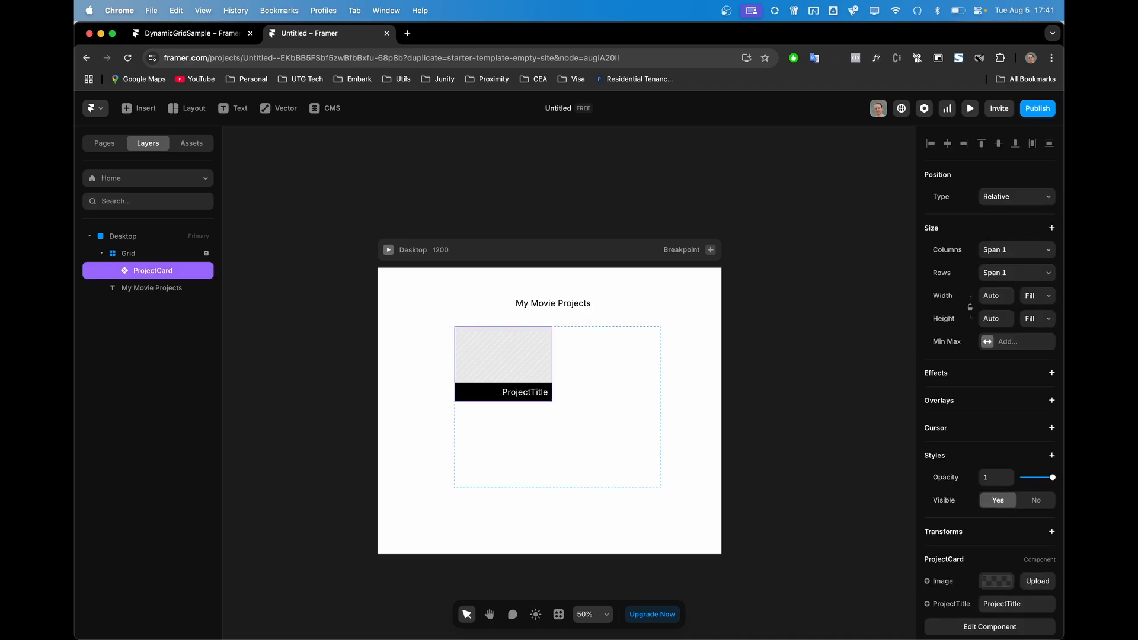
scroll(990, 385, "down", 2)
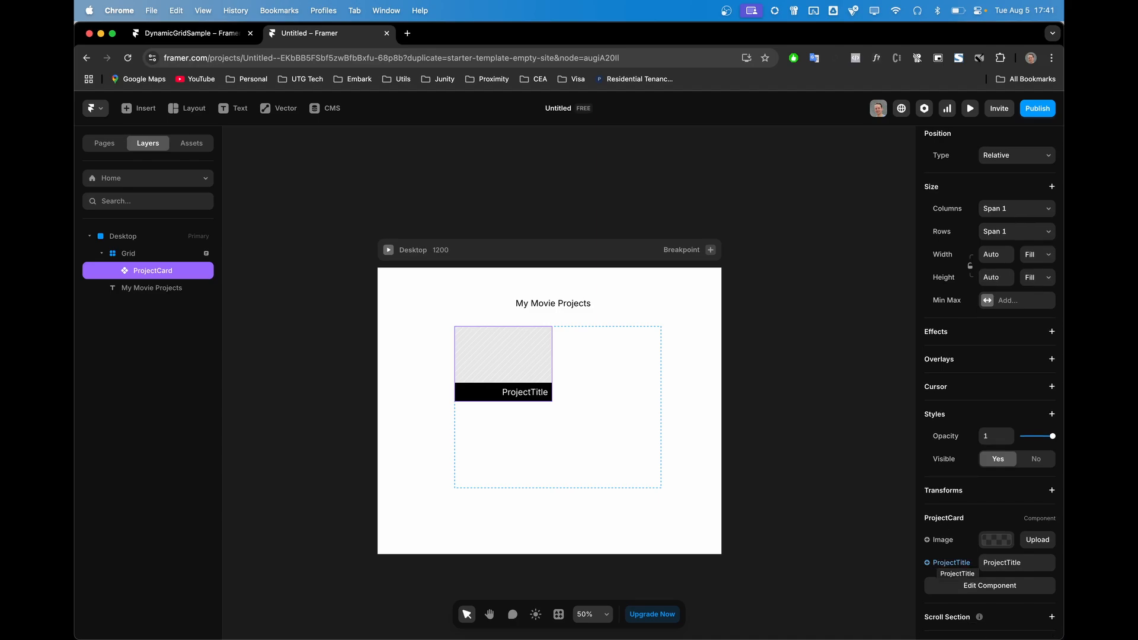
scroll(990, 386, "down", 1)
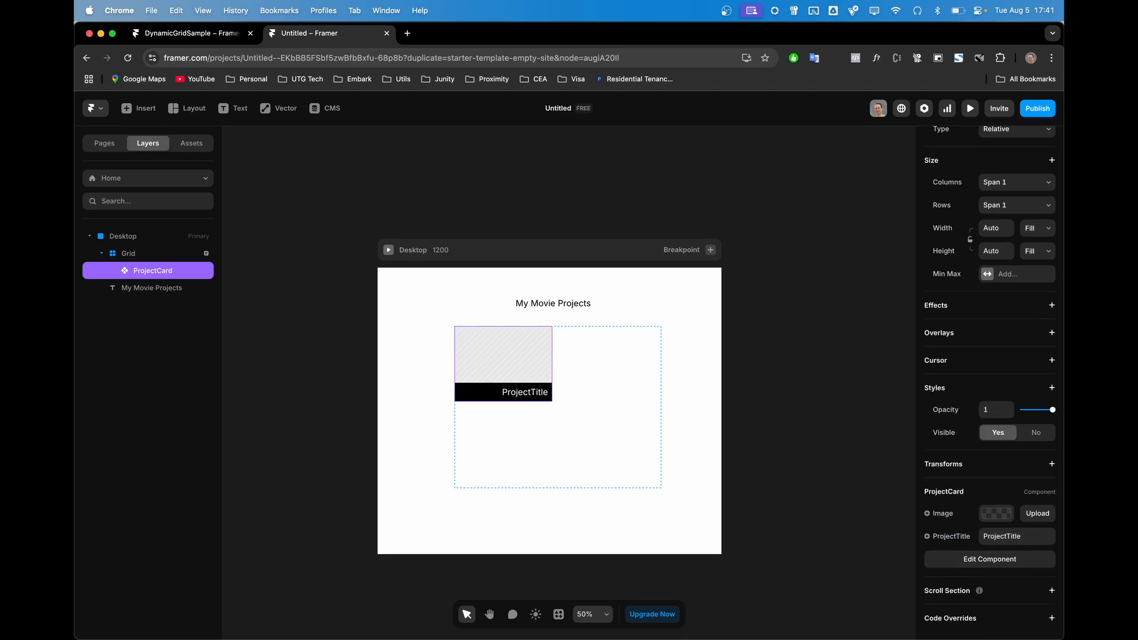
left_click(1008, 537)
type("The Joker")
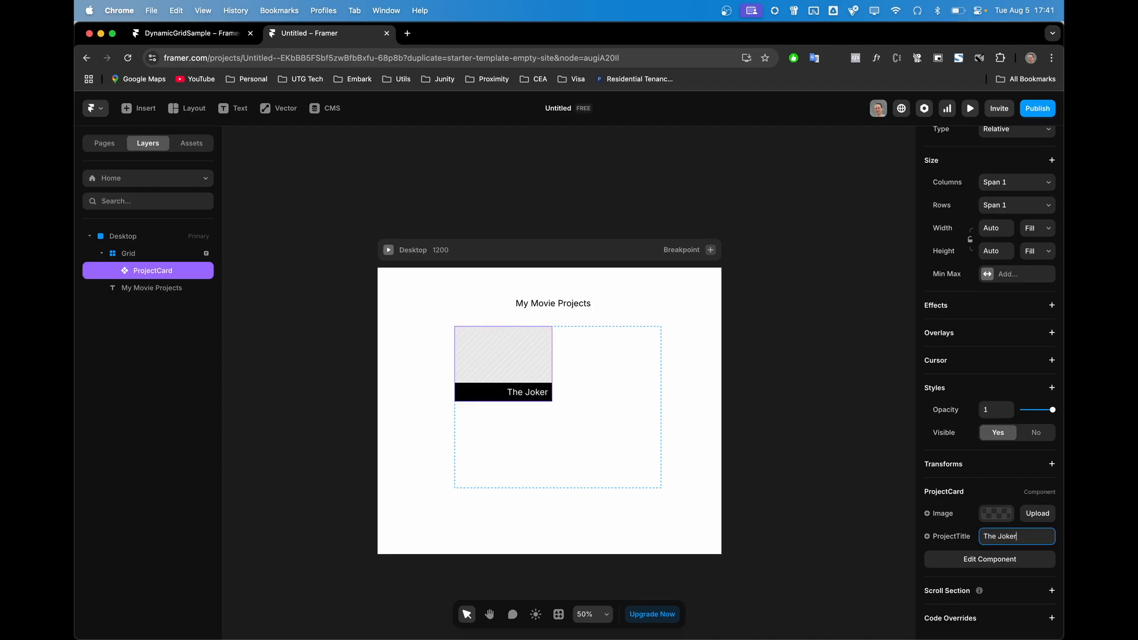
key("super+z")
left_click(812, 427)
left_click(504, 364)
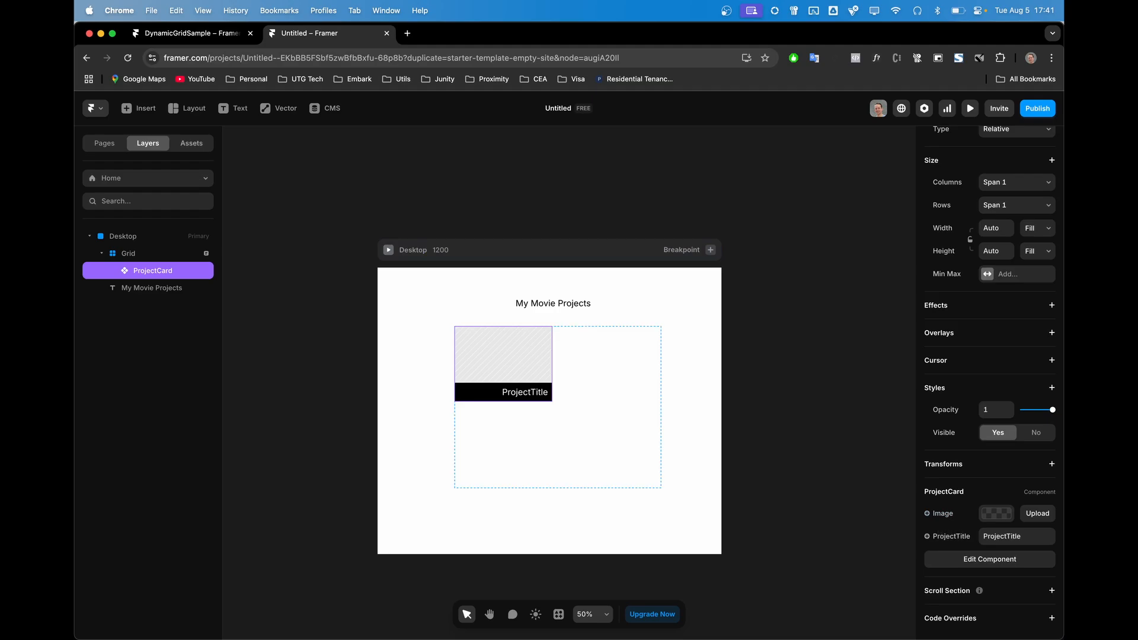
Open DynamicGrid.tsx and set ProjectTitle: "The Joker" in the first object of the useState array
left_click(129, 253)
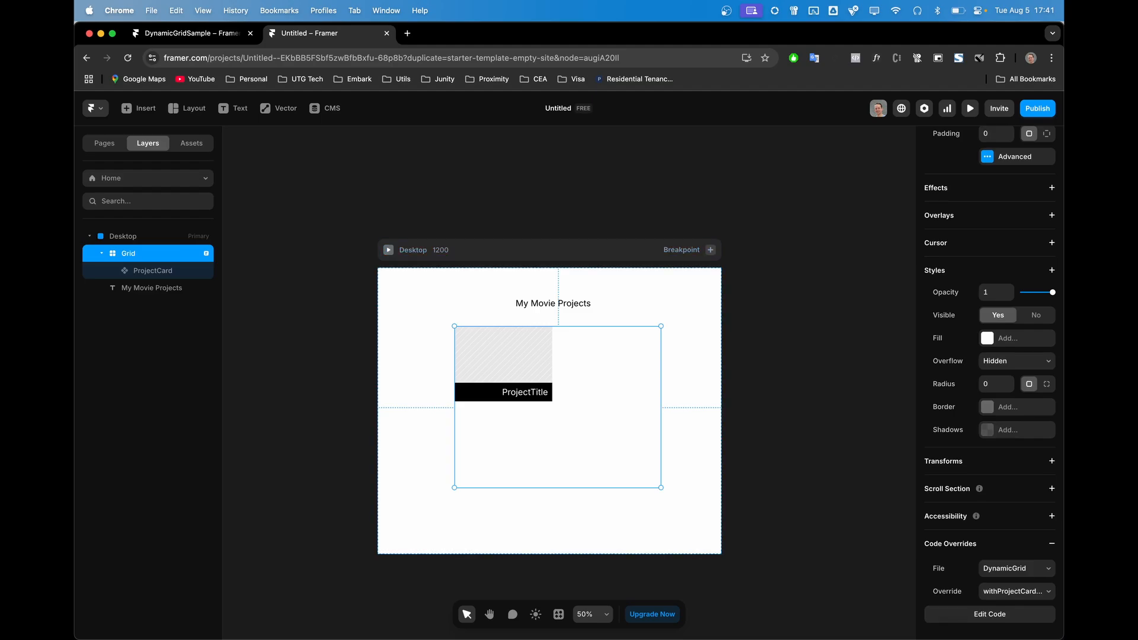
left_click(192, 143)
left_click(137, 399)
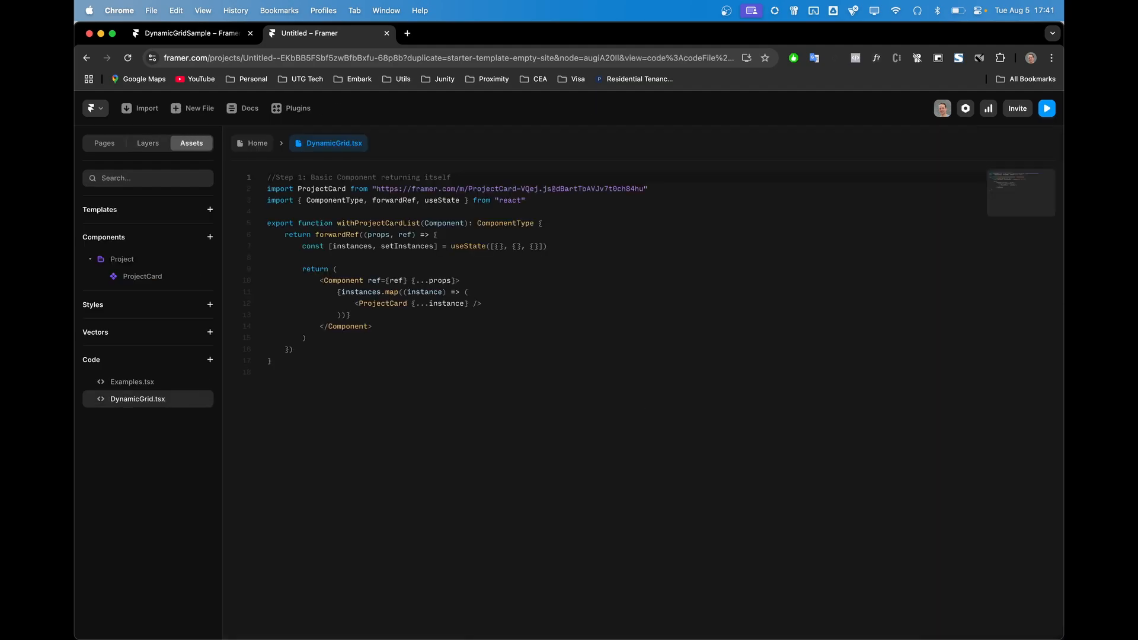
left_click(306, 337)
key("super+Tab")
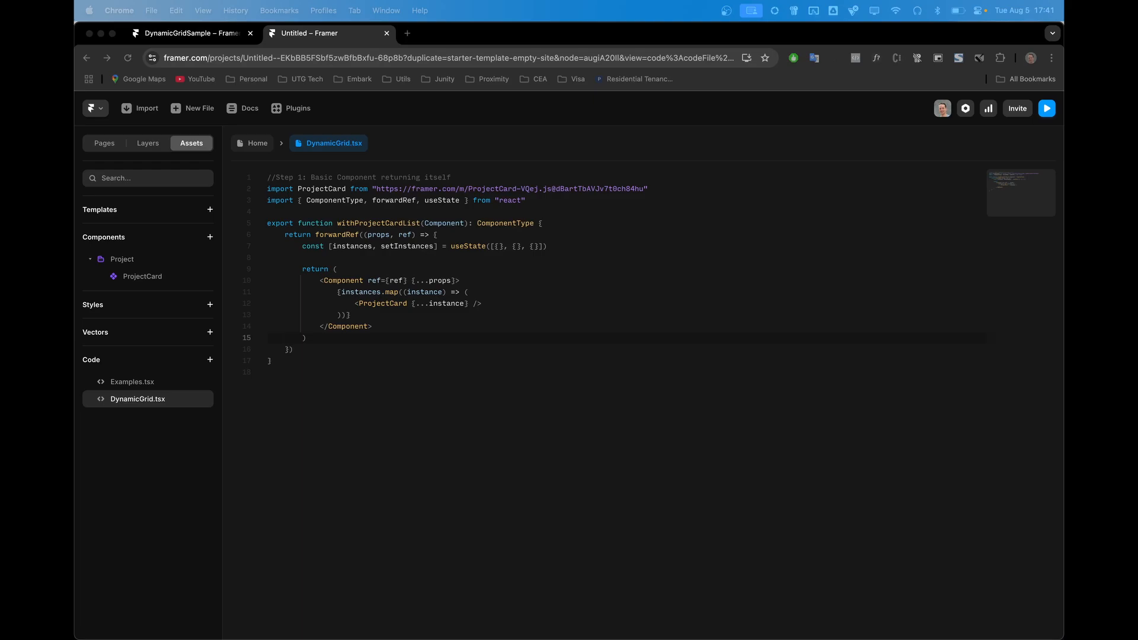
key("super+Tab")
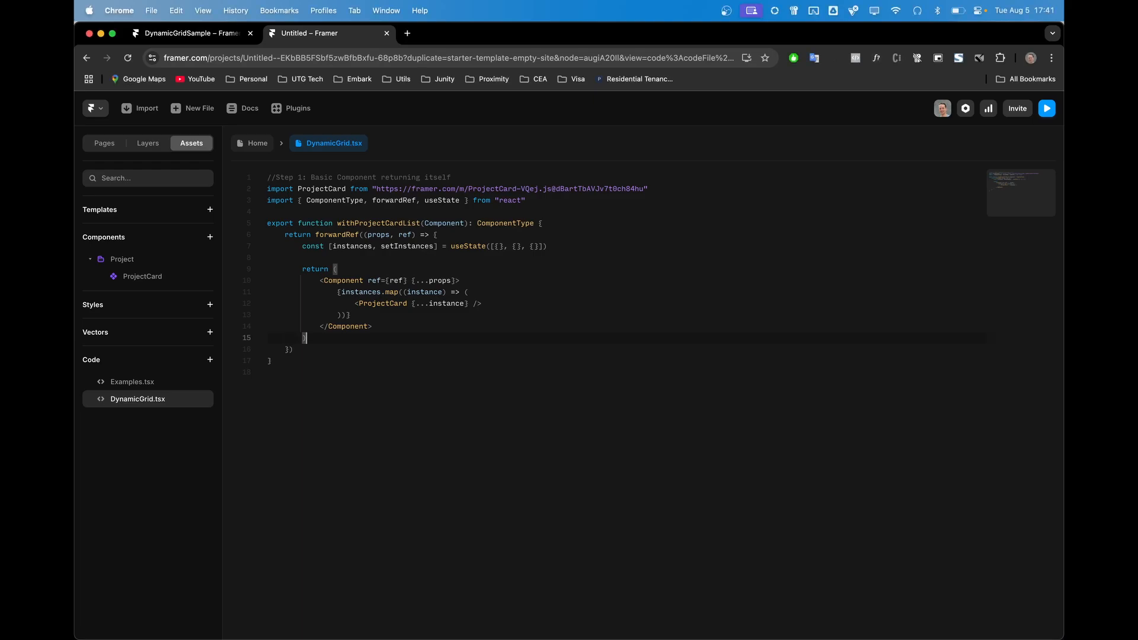
left_click(499, 247)
type("ProjectTi")
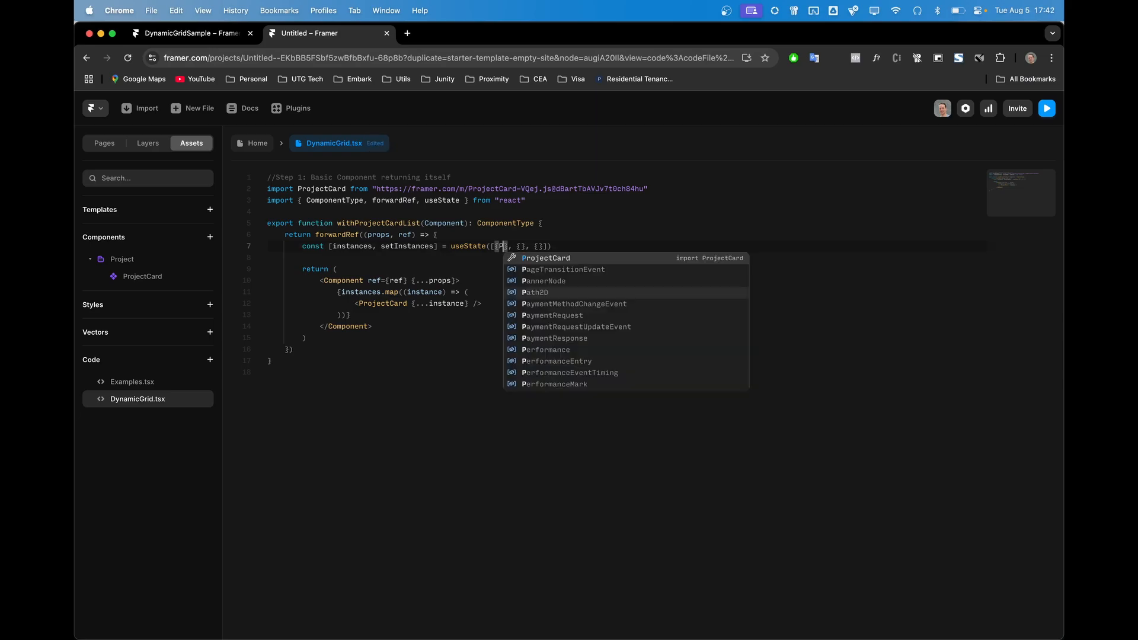
type("tle: ")
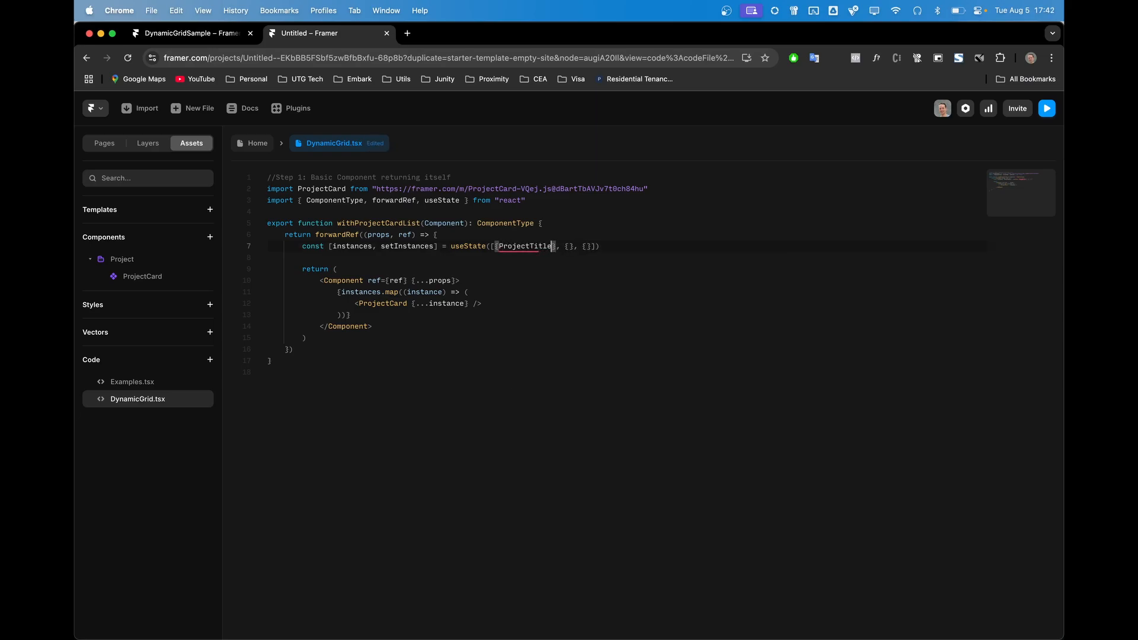
type("\"The Joker")
Set ProjectTitle: "Titanic" in the second object of the useState array
key("Right")
key("Right")
key("Right")
key("Right")
type("Projec")
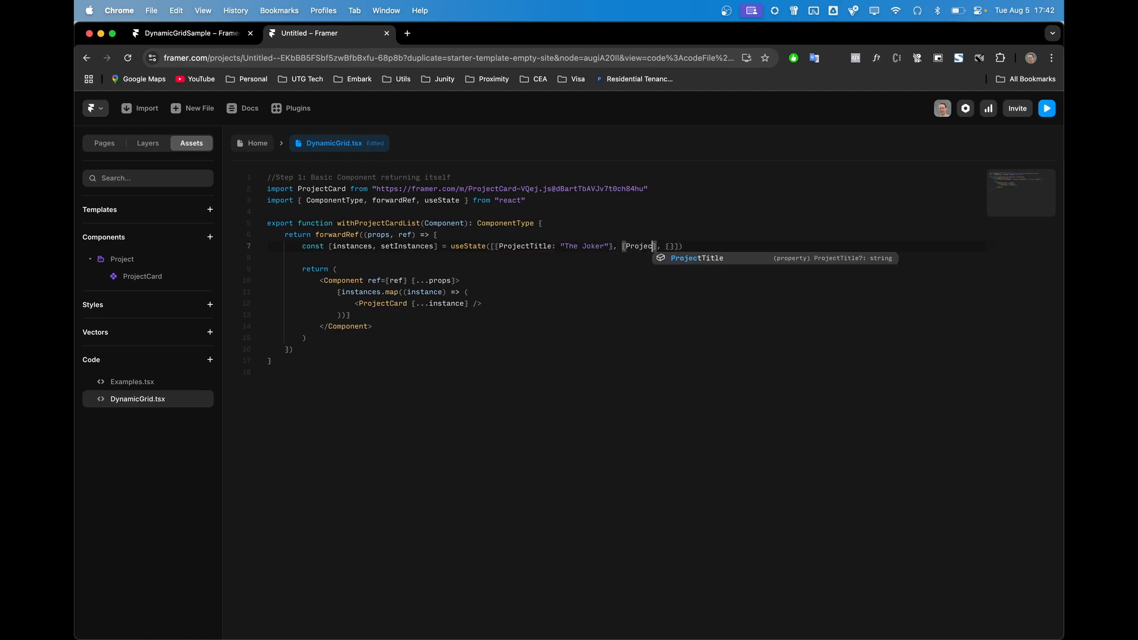
type("tTitle: ")
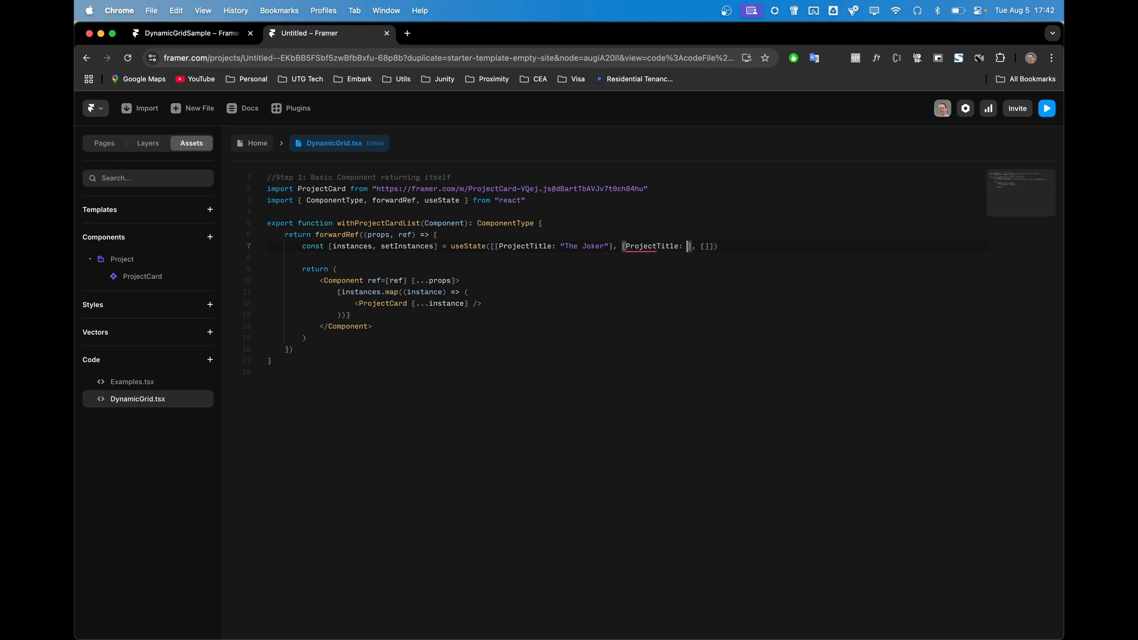
type("\"Titanic")
Remove the third, empty object from the useState array and save the file
key("Right")
key("Right")
key("shift+Right")
key("shift+Right")
key("shift+Right")
key("shift+Right")
key("BackSpace")
left_click(267, 372)
Preview the Home page with the two titled instances, and close the preview
left_click(253, 143)
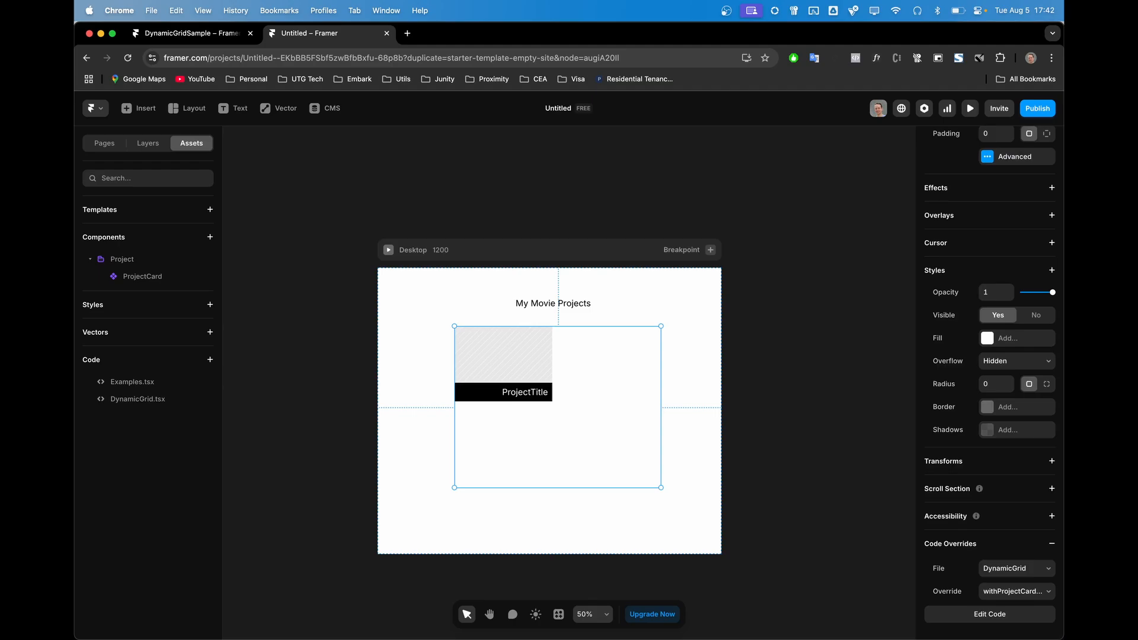
left_click(970, 108)
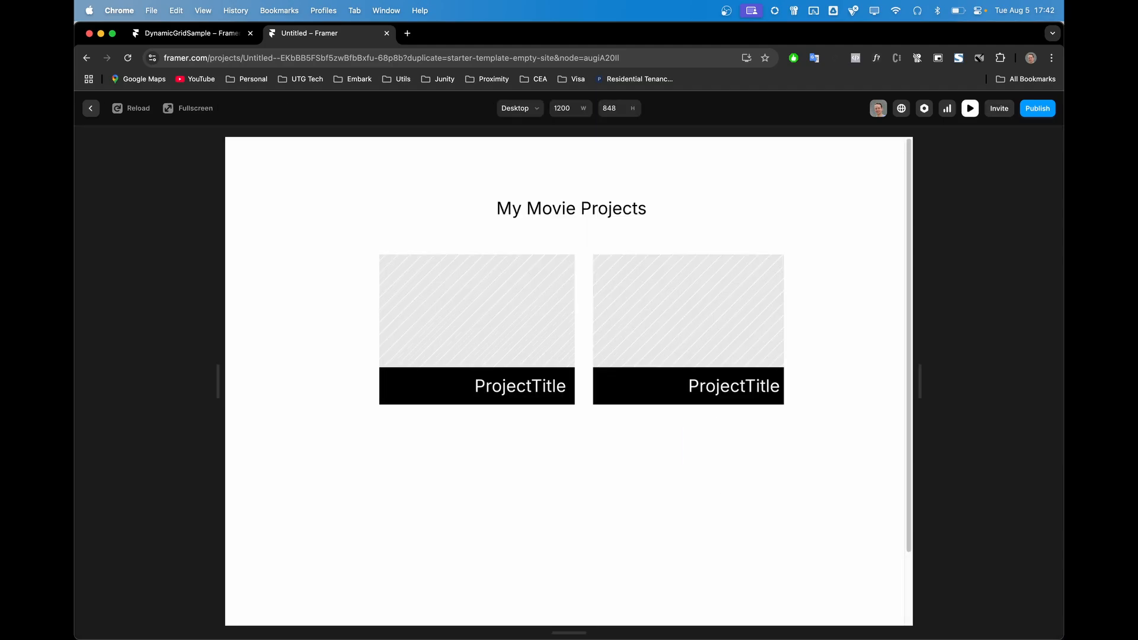
key("Escape")
Examine in DynamicGrid.tsx how the instances and their ProjectTitle values are passed to ProjectCard
left_click(137, 399)
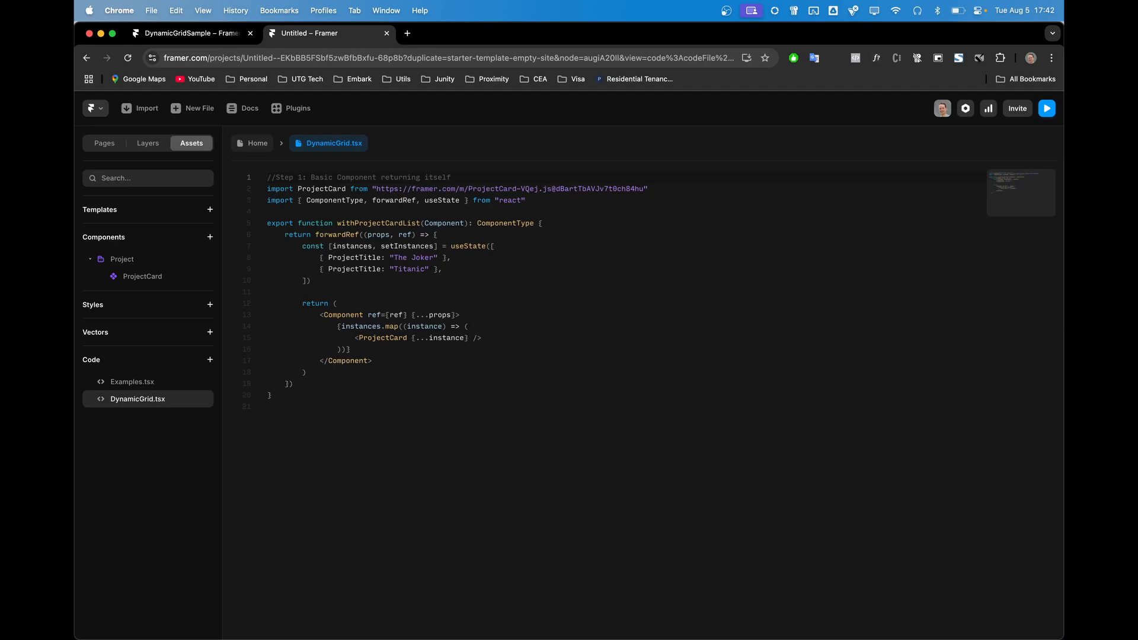
left_click_drag(439, 269, 321, 258)
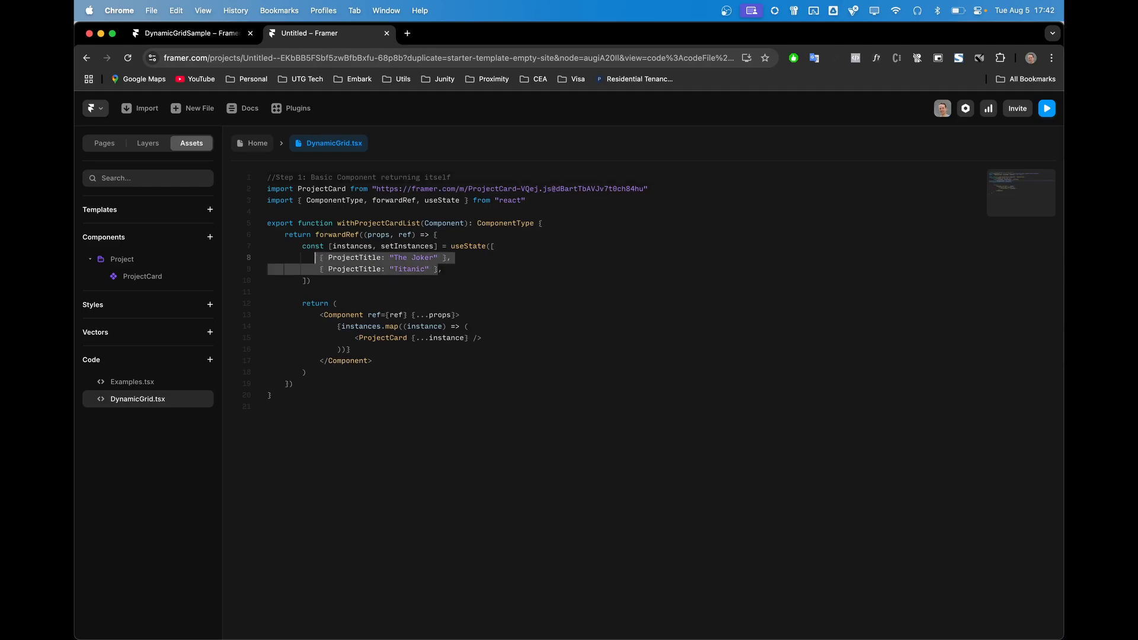
double_click(352, 246)
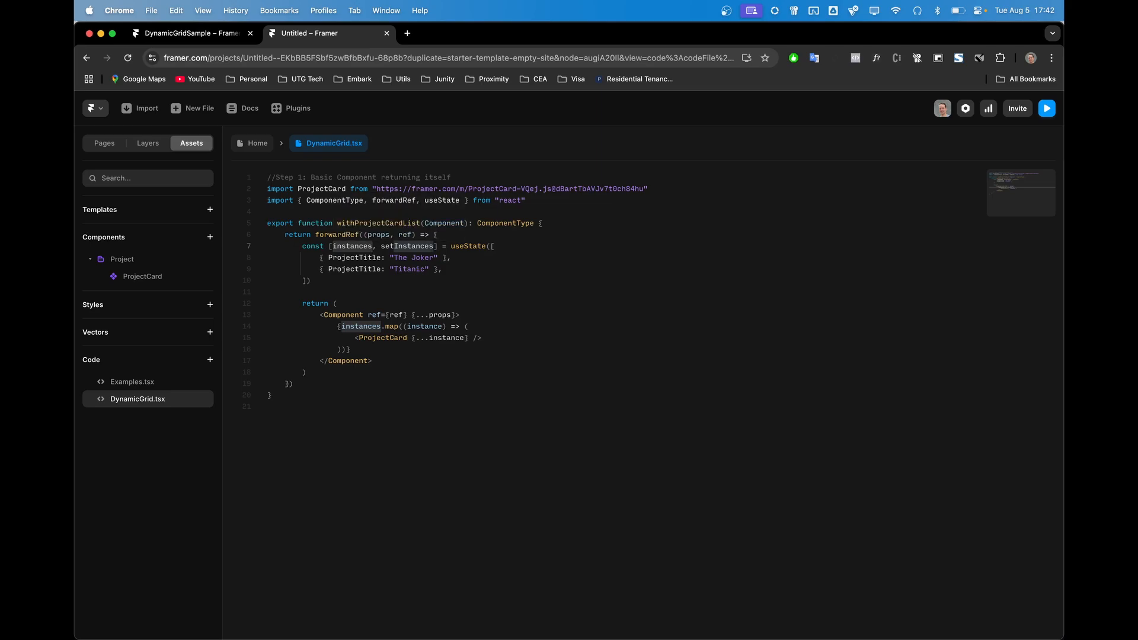
left_click_drag(315, 257, 430, 257)
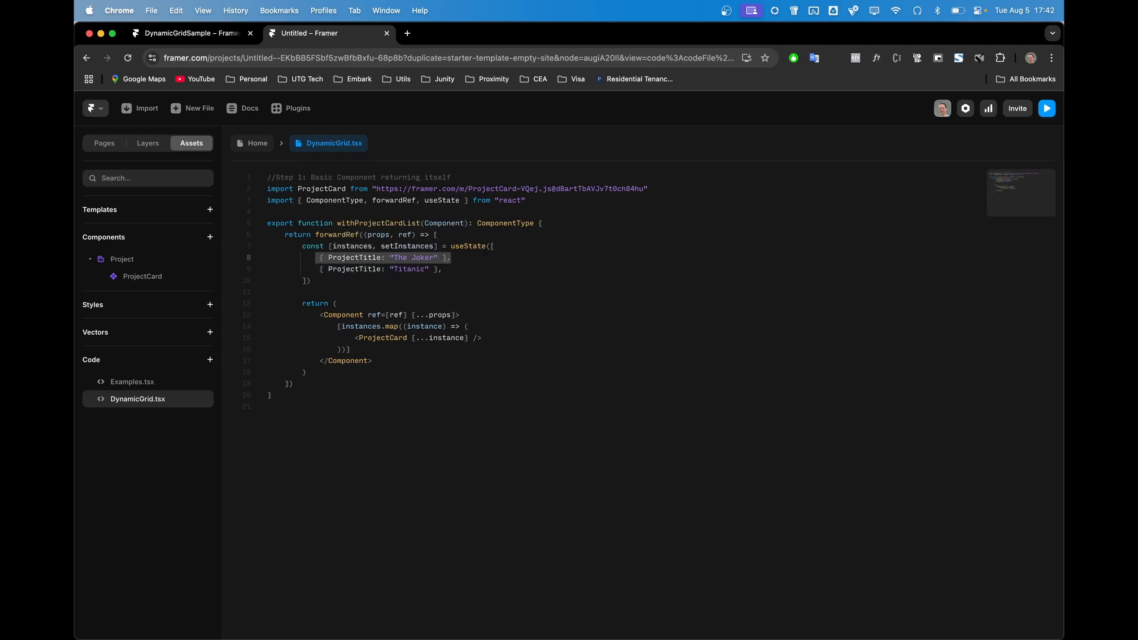
left_click_drag(352, 337, 469, 337)
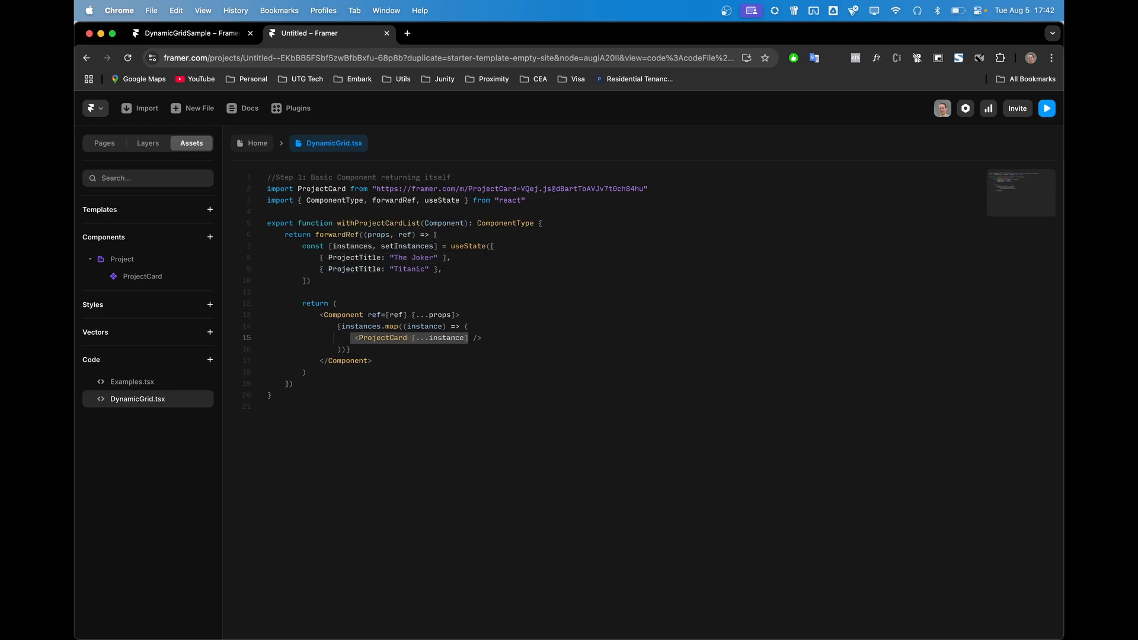
left_click(268, 292)
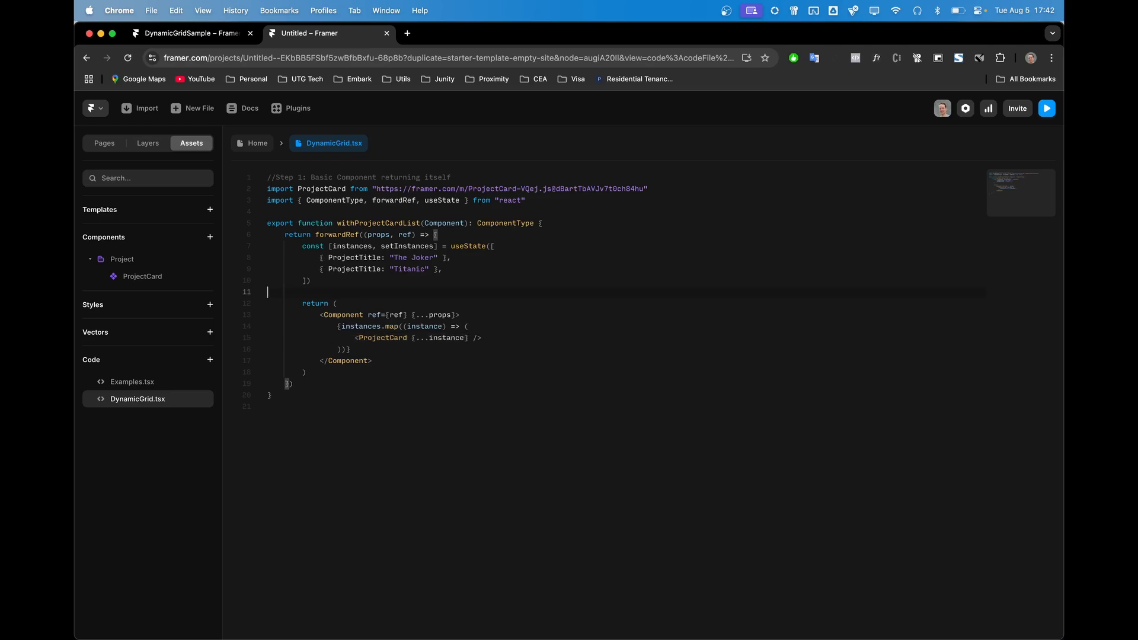
left_click(368, 269)
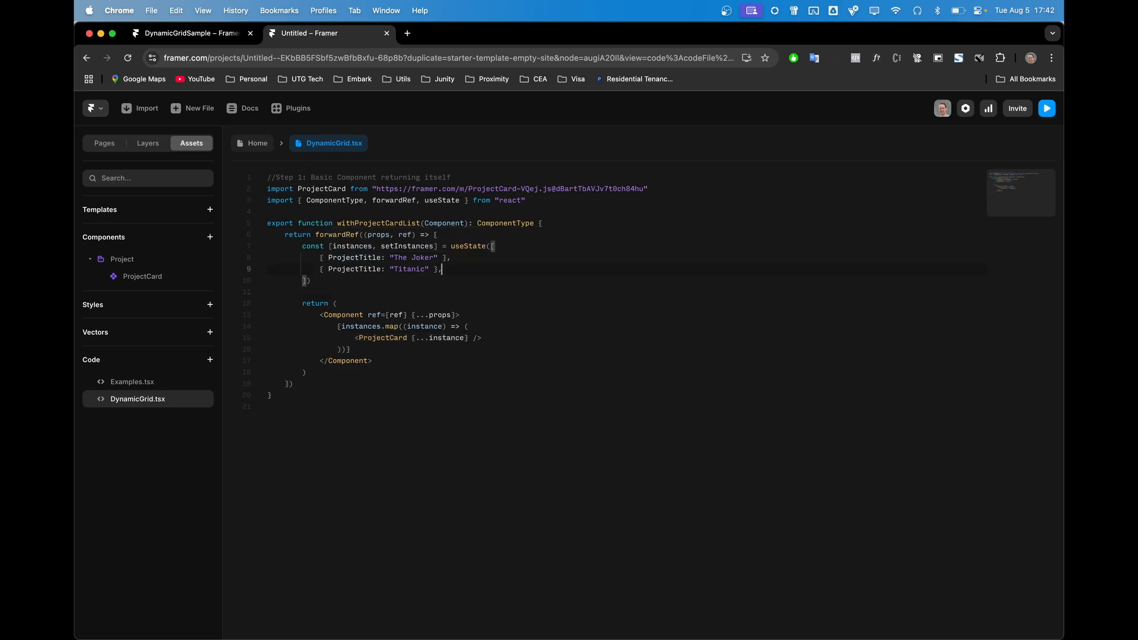
double_click(368, 269)
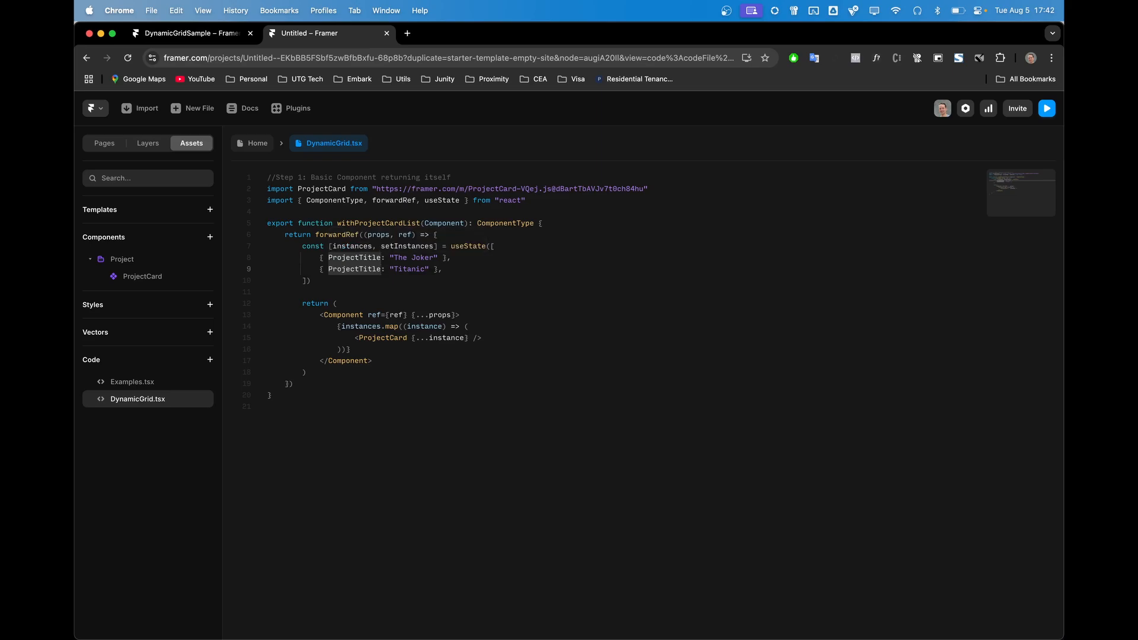
left_click(293, 384)
left_click(268, 407)
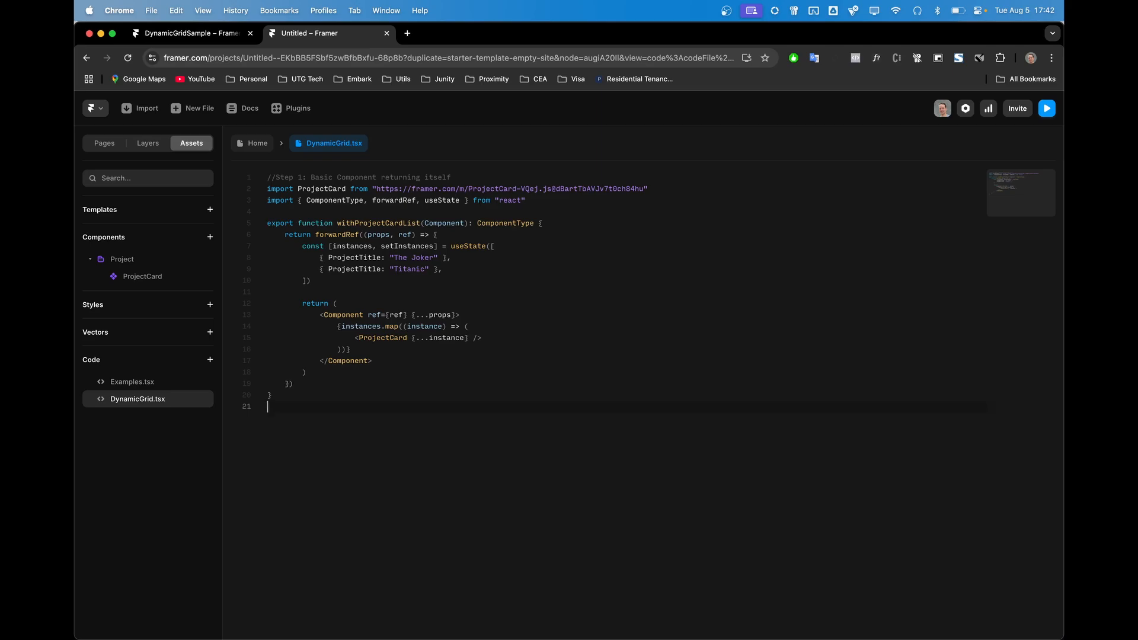
Check the names of the ProjectCard component's Image and ProjectTitle variables, and return to DynamicGrid.tsx
double_click(142, 276)
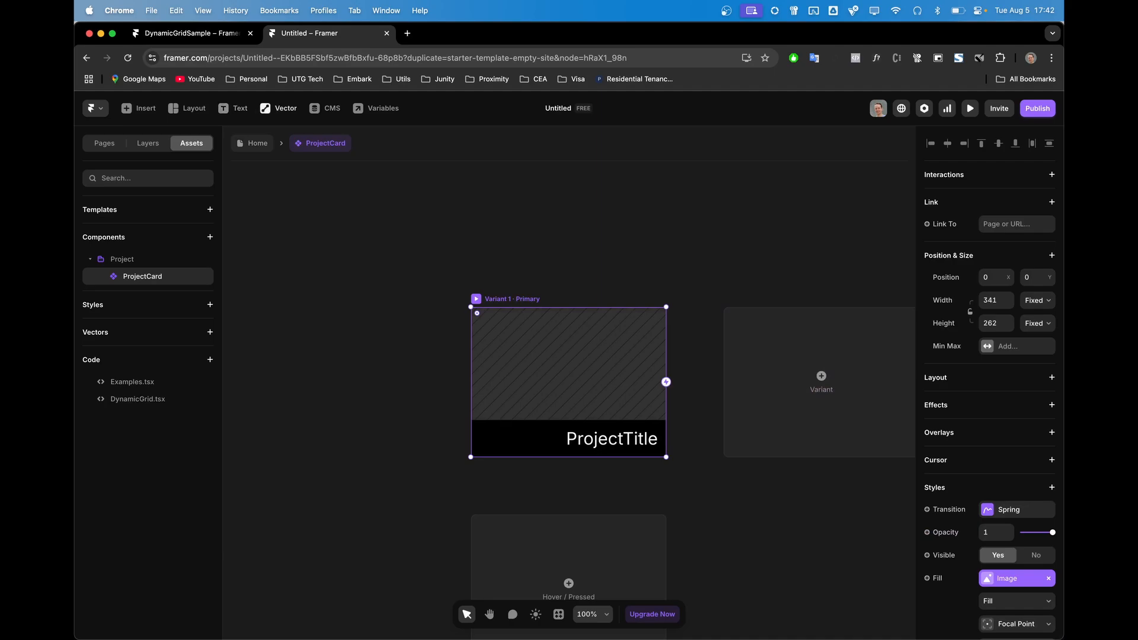
left_click(376, 108)
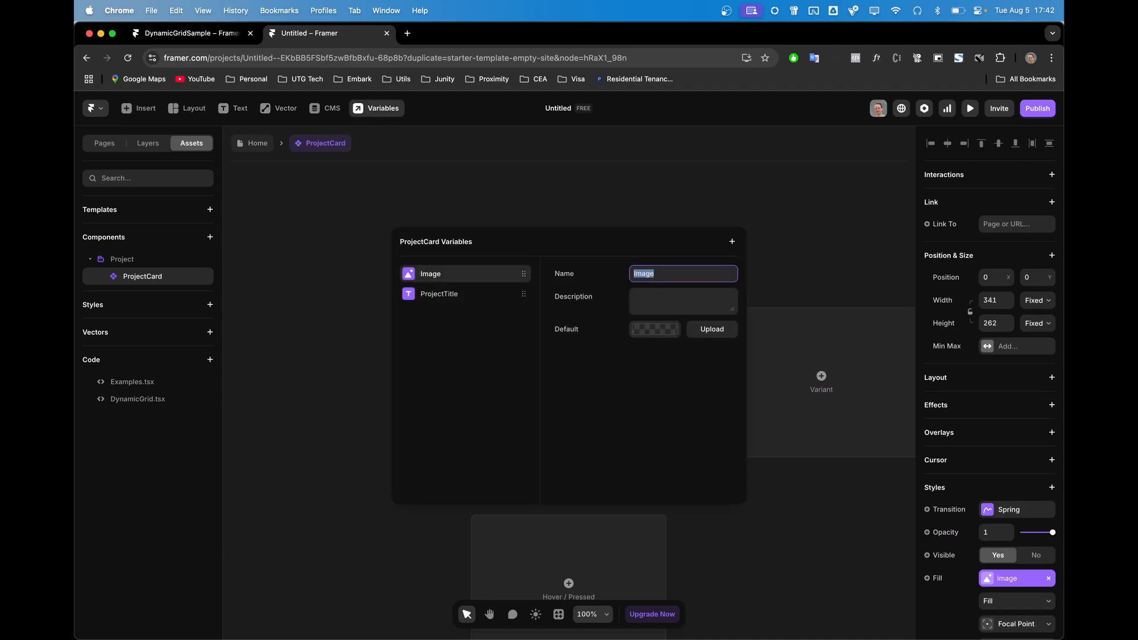
left_click(439, 294)
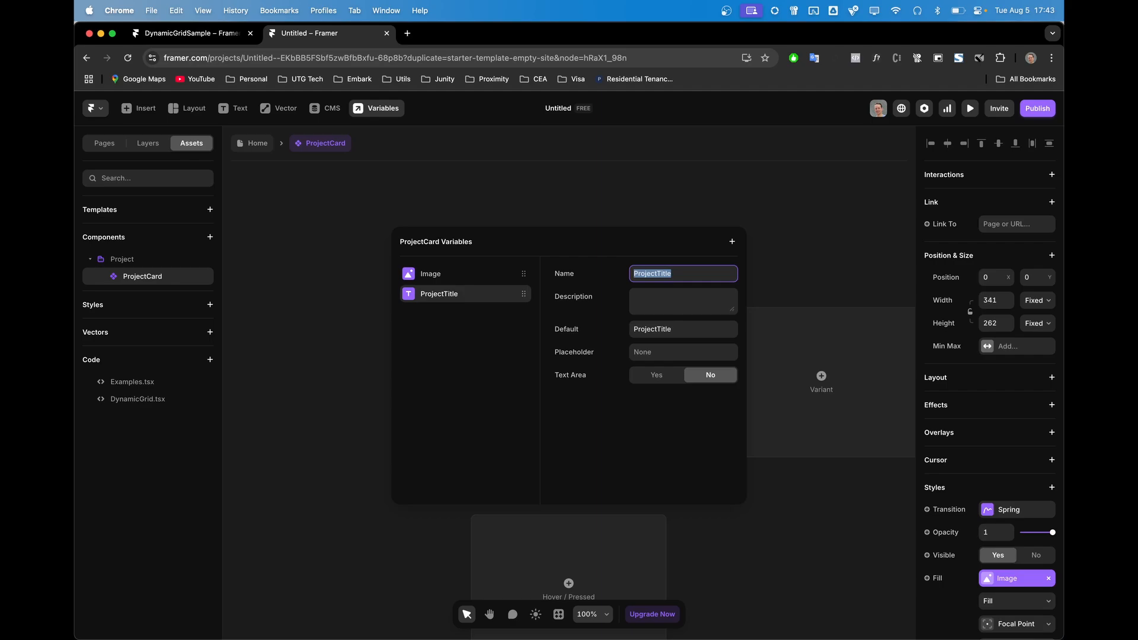
left_click(431, 274)
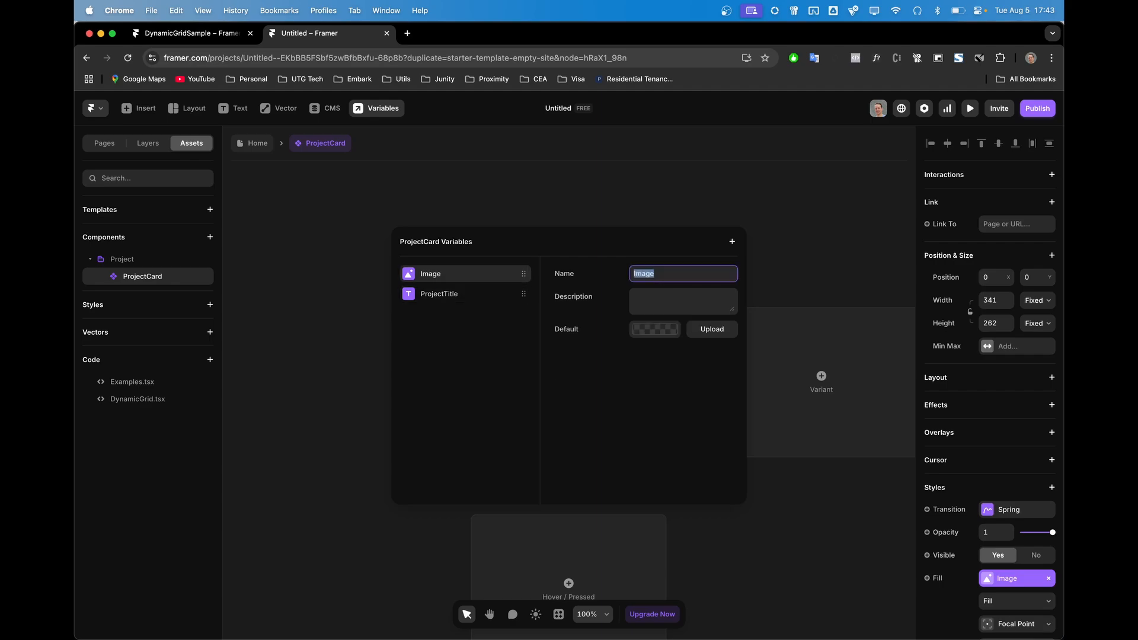
key("Escape")
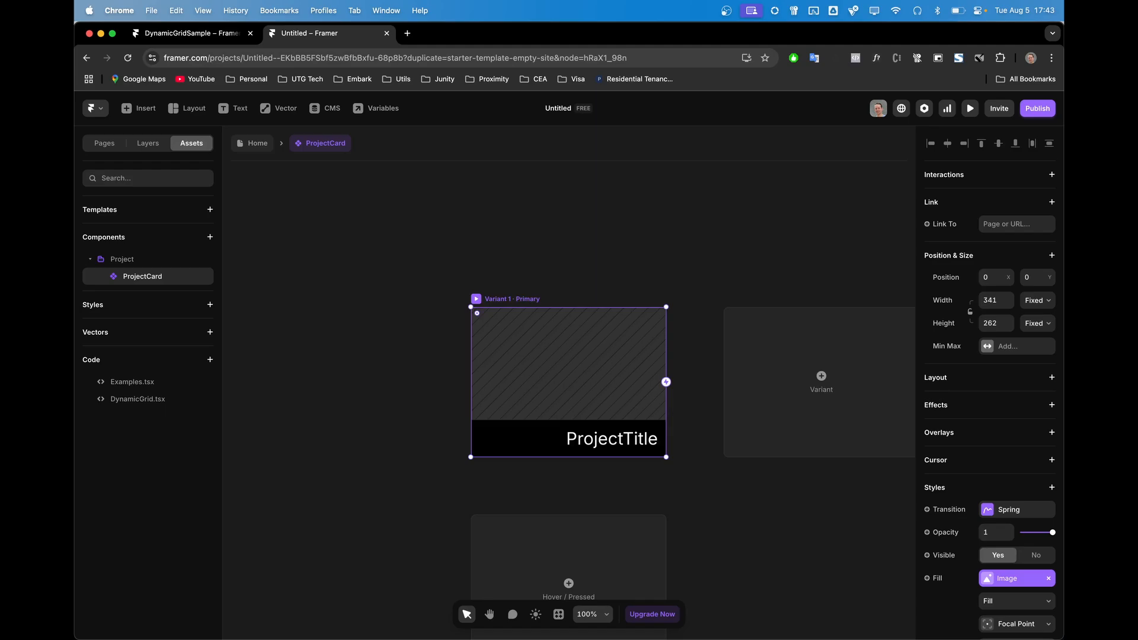
left_click(138, 399)
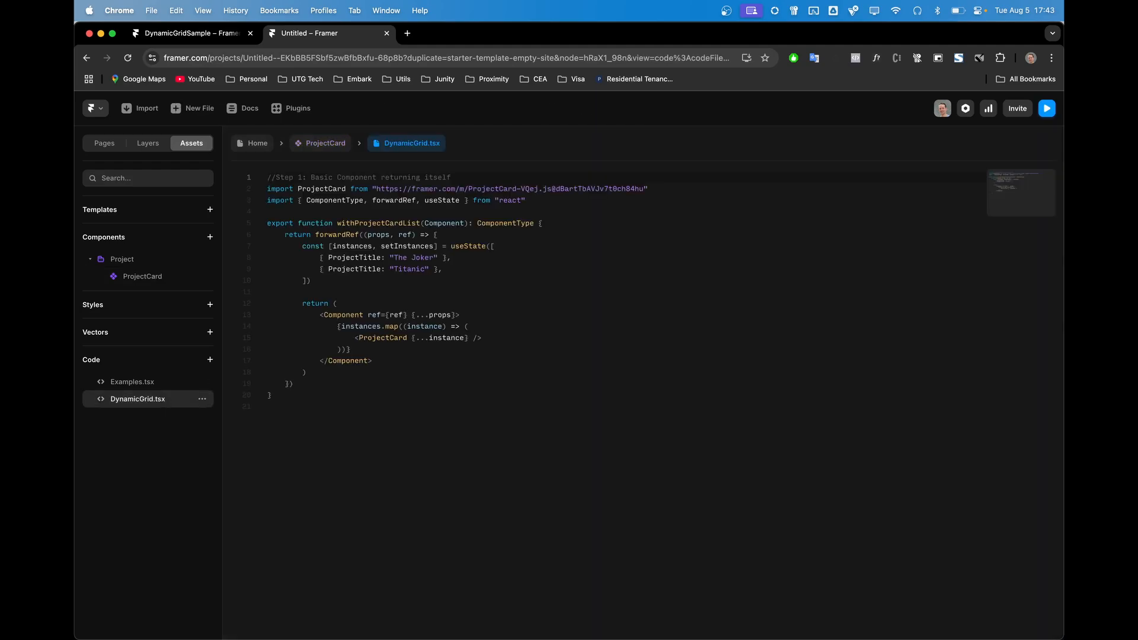
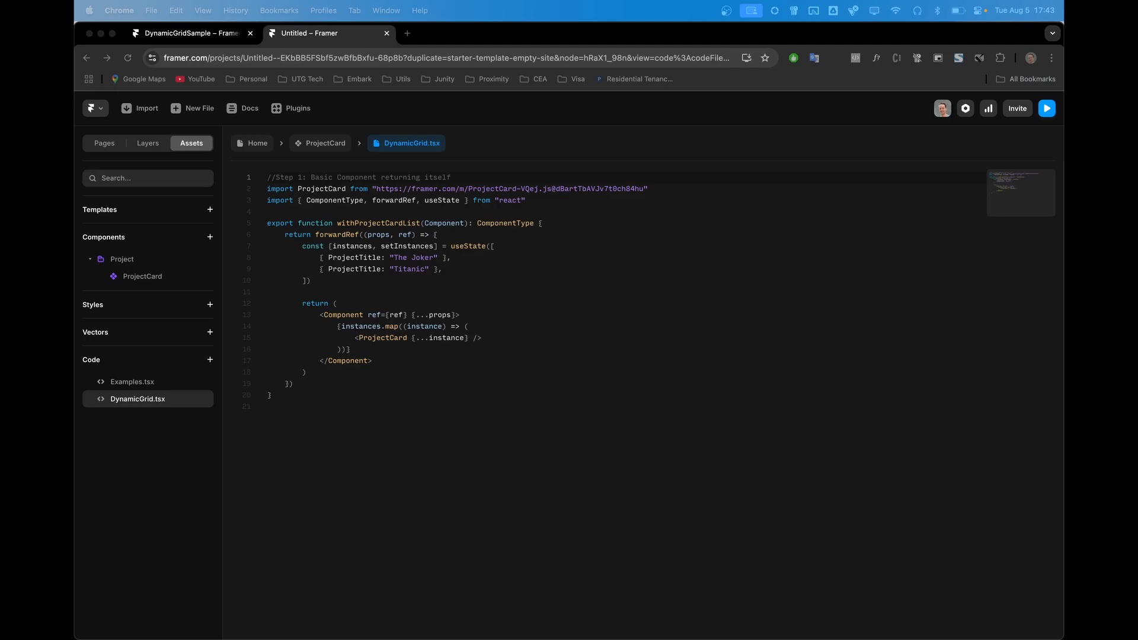
Append the Helper Functions section with CreateFramerComponentProps and GetFramerPropertyKey to the end of DynamicGrid.tsx, with an extra blank line above its heading comment
key("super+Tab")
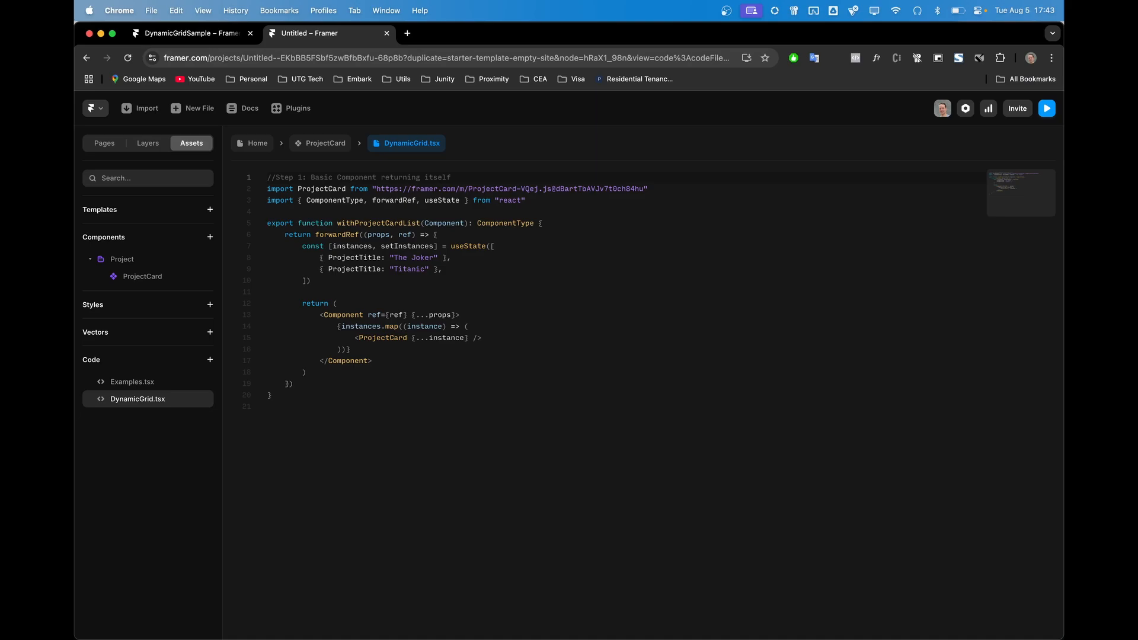
left_click(267, 407)
type("// -------- Helper Functions --------  function CreateFramerComponentProps(componentType, properties) {     const controls = componentType.propertyControls     if (!controls) {         console.warn(             `Could not find propertyControls. Is the component ${componentType} a valid Visual Framer Component?`         )         return null     }      const instanceProps = {}      for (const prop in properties) {         const propertyKey = GetFramerPropertyKey(componentType, prop)         instanceProps[propertyKey] = properties[prop]     }      return instanceProps }  function GetFramerPropertyKey(componentType, propertyName) {     const controls = componentType.propertyControls     if (!controls) return null      for (const key in controls) {         if (controls[key].title === propertyName) {             return key         }     }      console.warn(\"Could not find a property named \" + propertyName)     return null }")
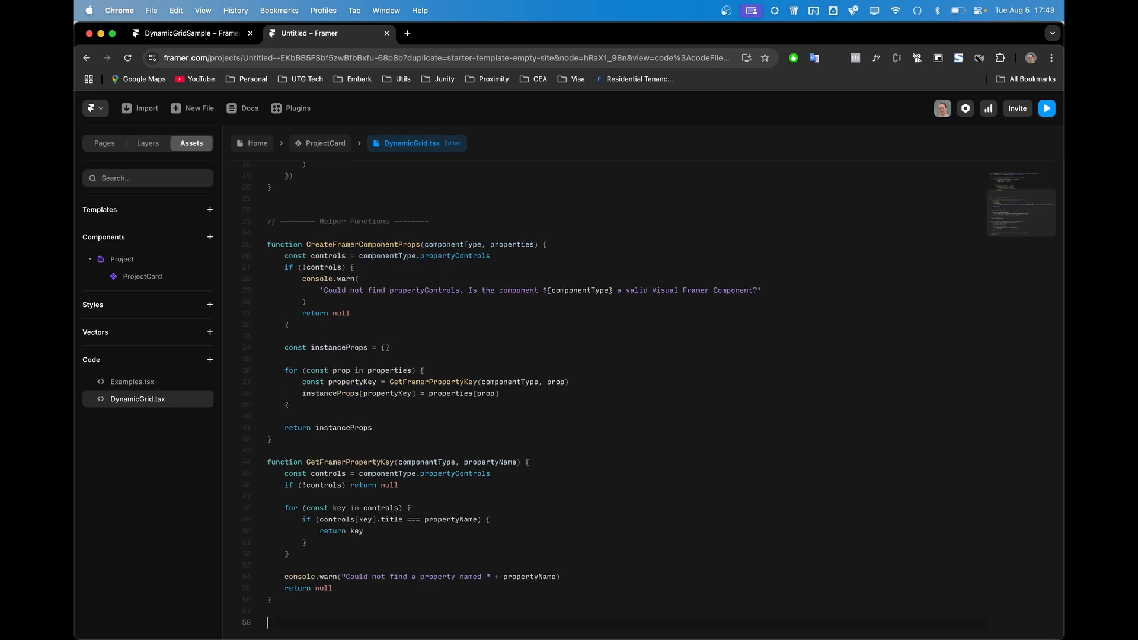
left_click(268, 210)
key("Return")
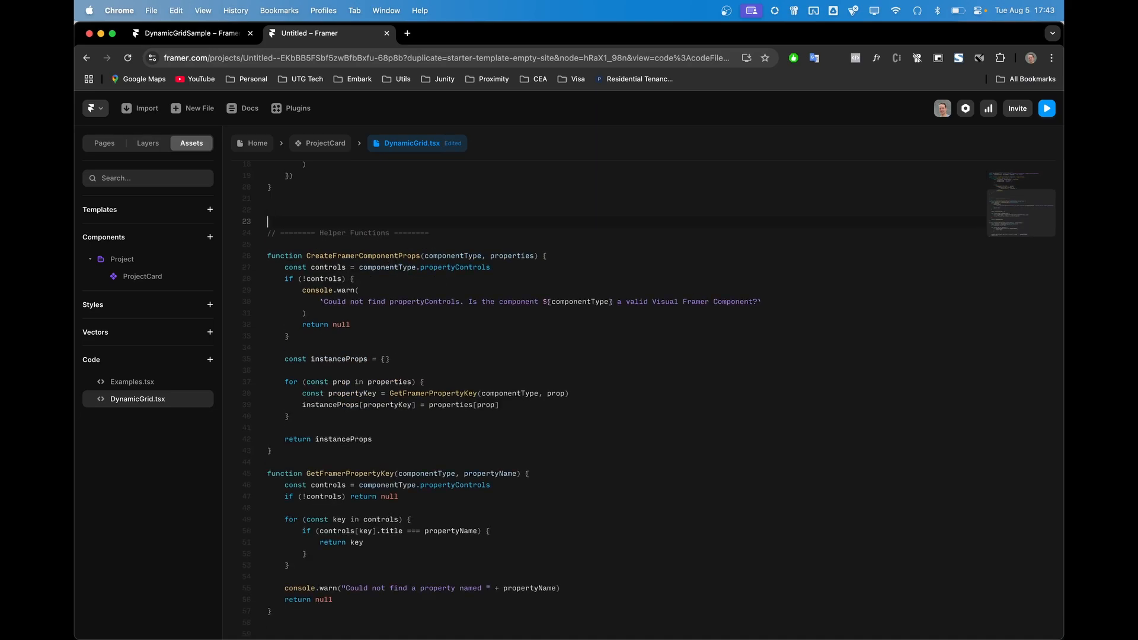
Examine how GetFramerPropertyKey takes componentType and propertyName, loops over the property controls, compares titles and returns the key
left_click(429, 233)
scroll(429, 233, "down", 1)
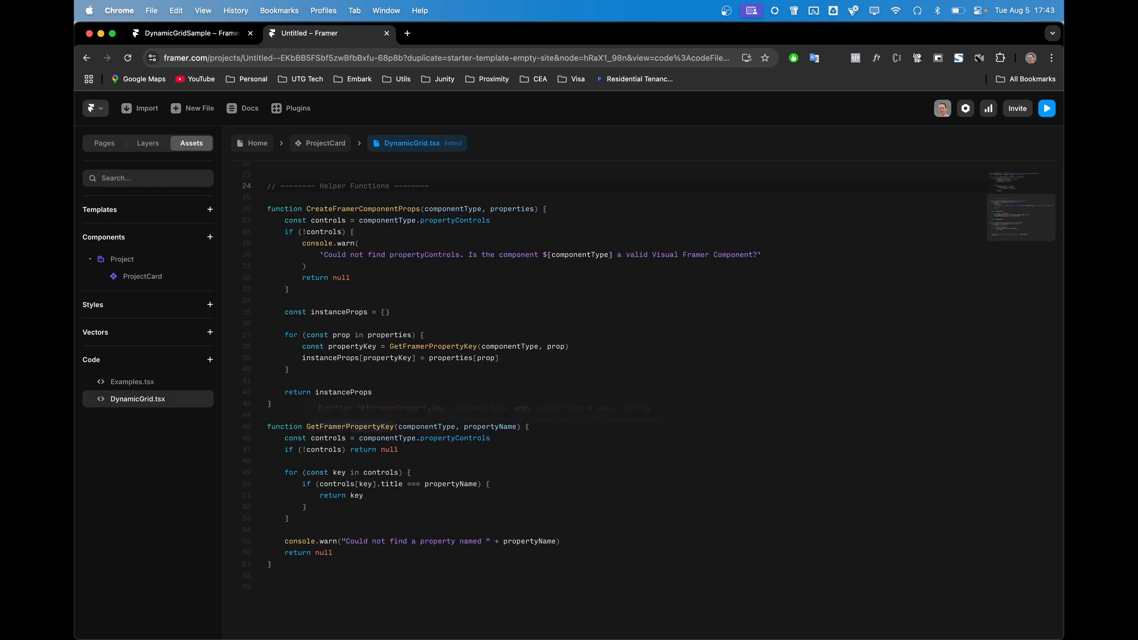
left_click(350, 427)
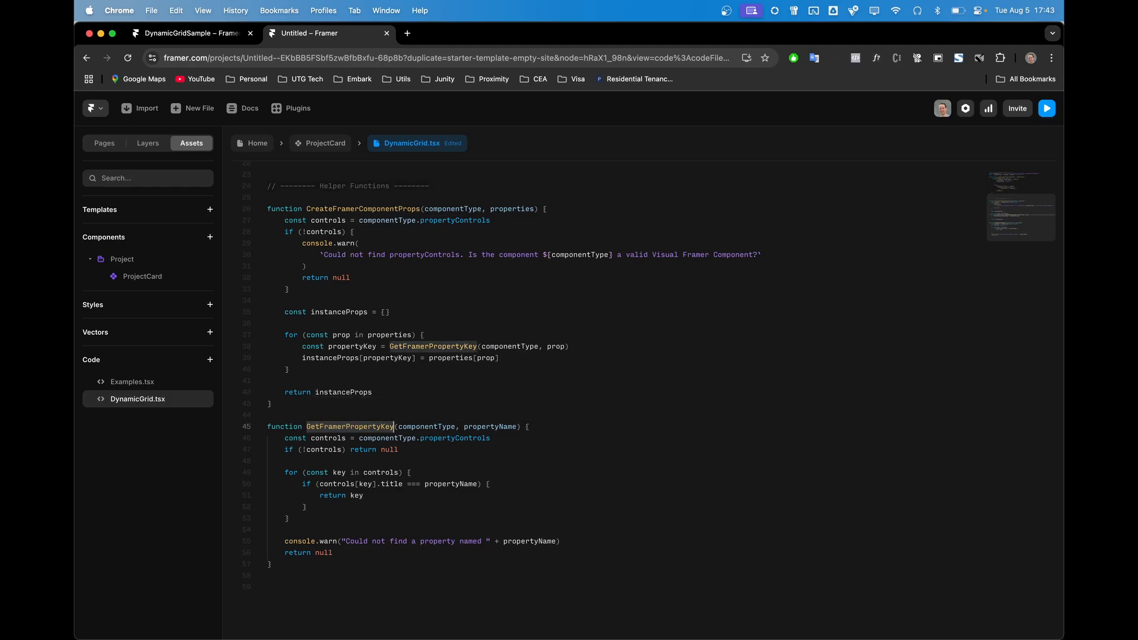
double_click(427, 426)
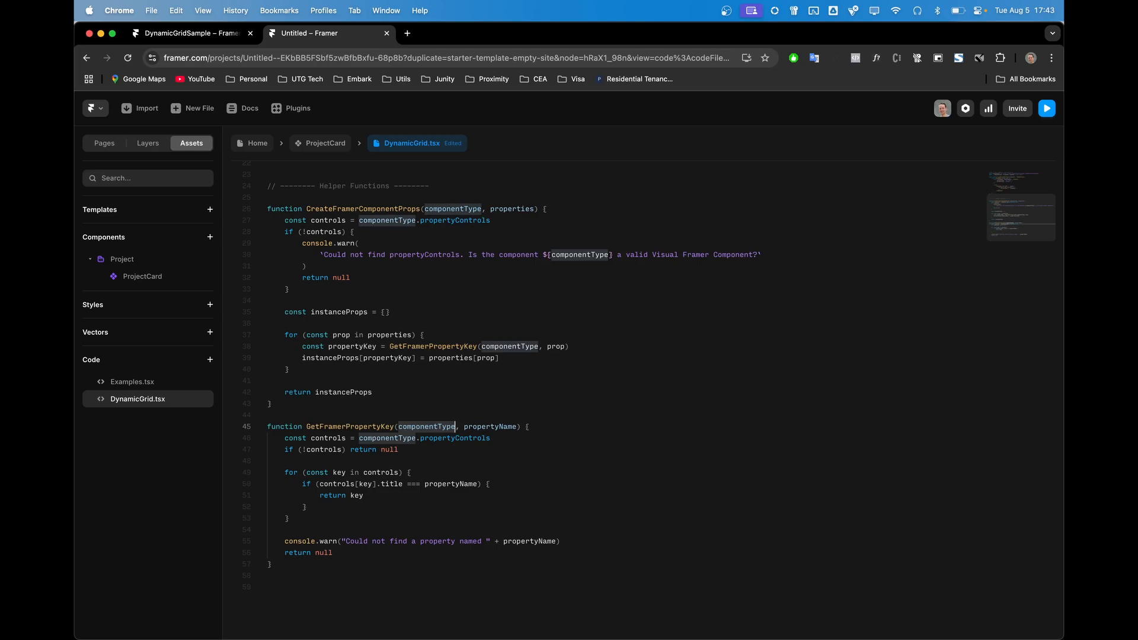
left_click_drag(464, 427, 516, 426)
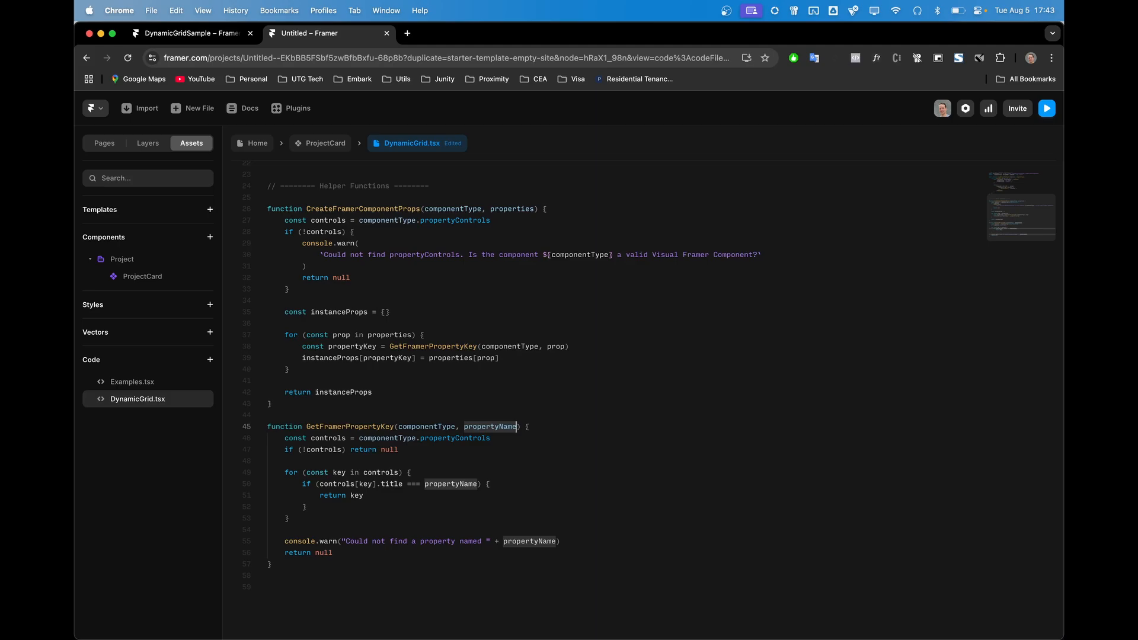
left_click(490, 438)
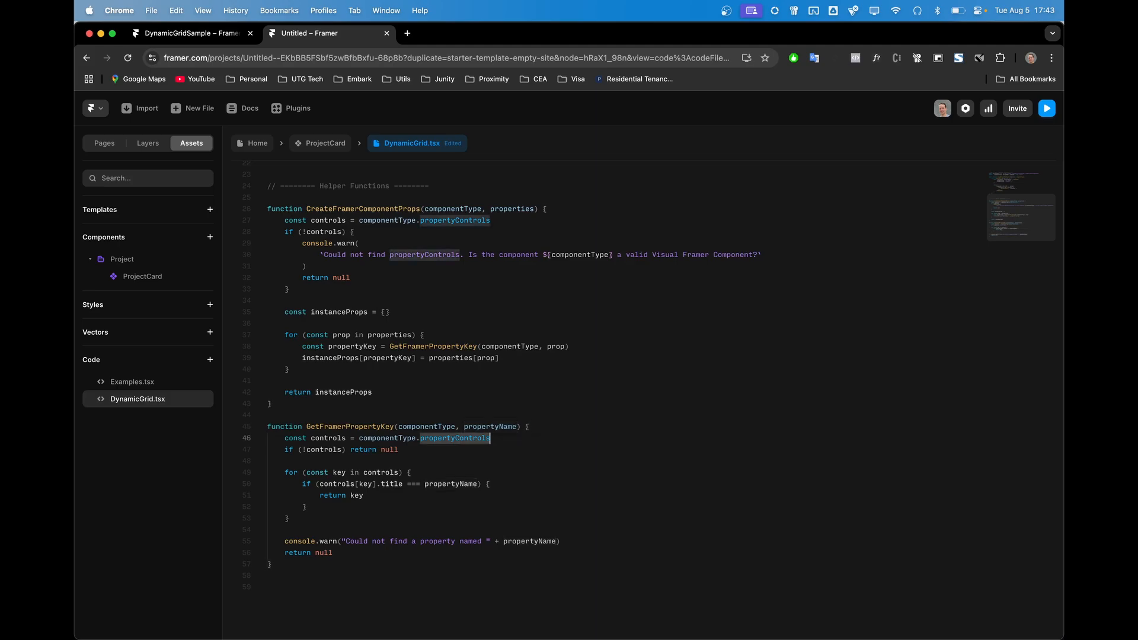
scroll(648, 358, "down", 1)
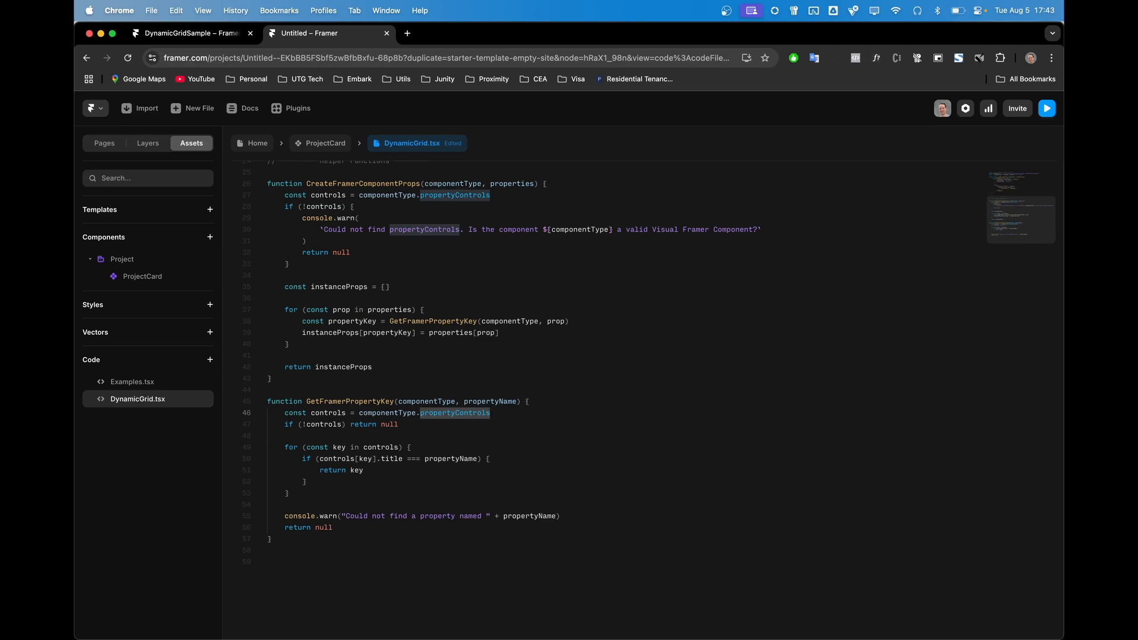
left_click(466, 459)
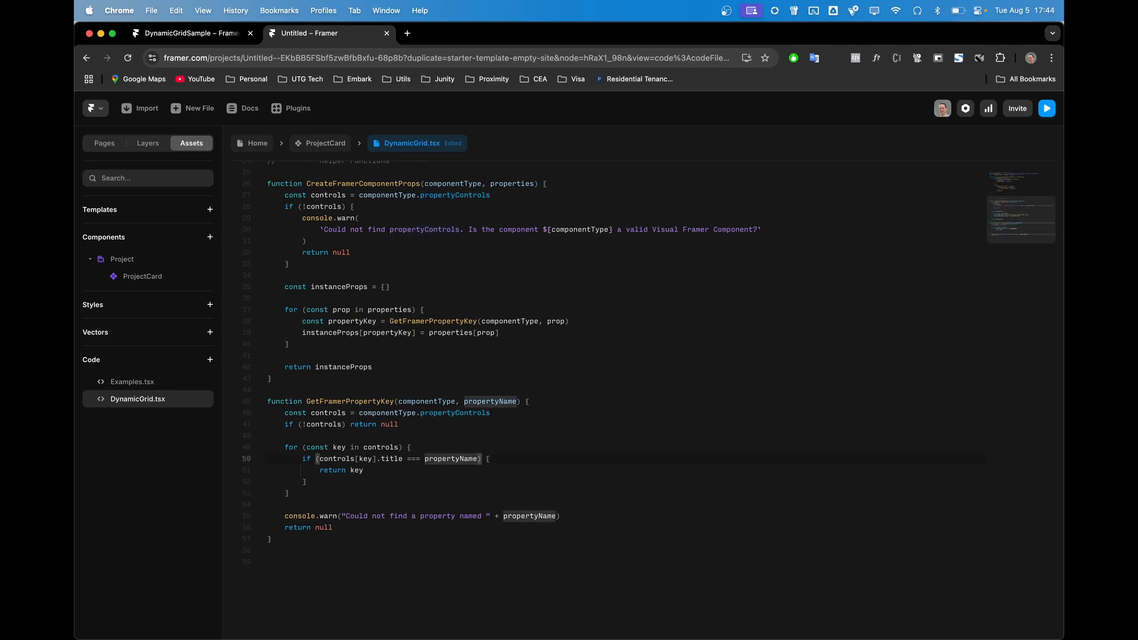
left_click_drag(285, 447, 364, 470)
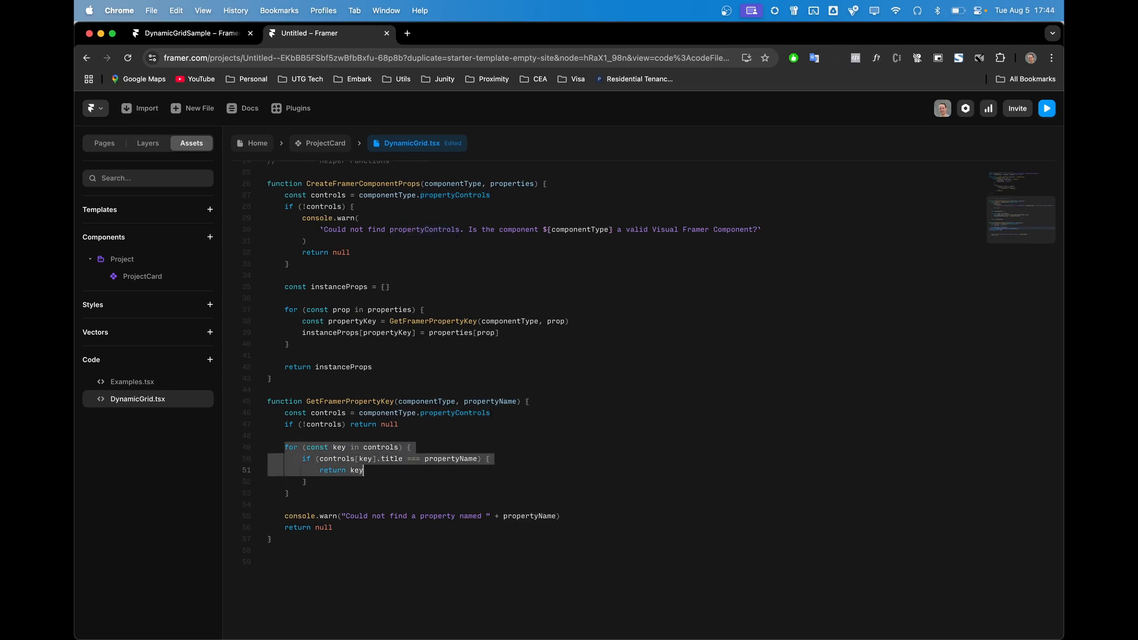
left_click(403, 459)
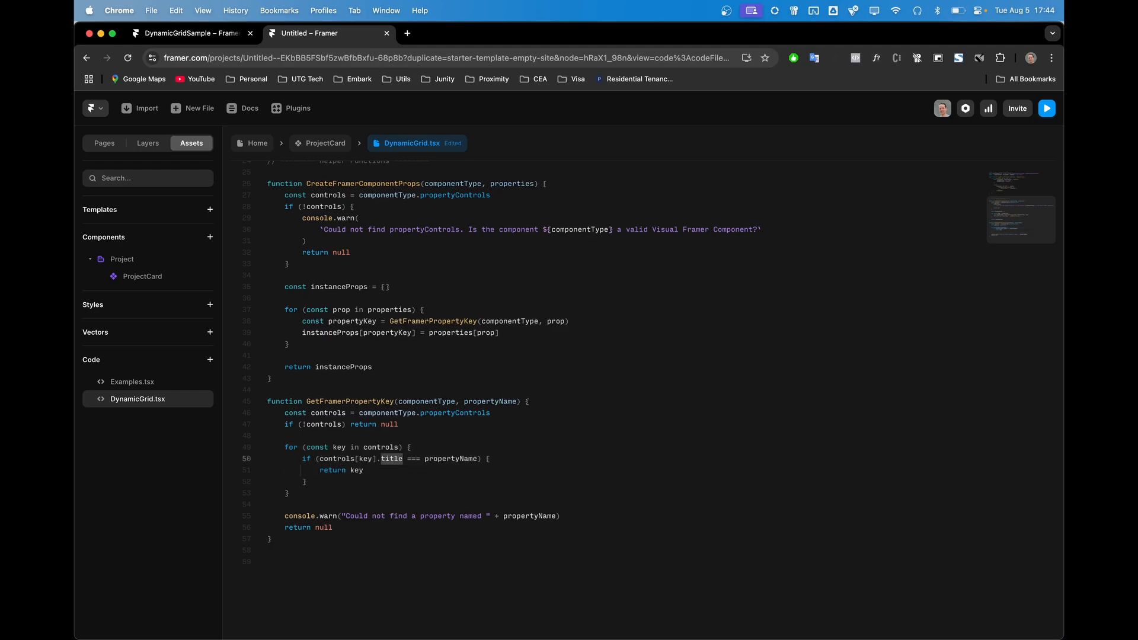
left_click(518, 401)
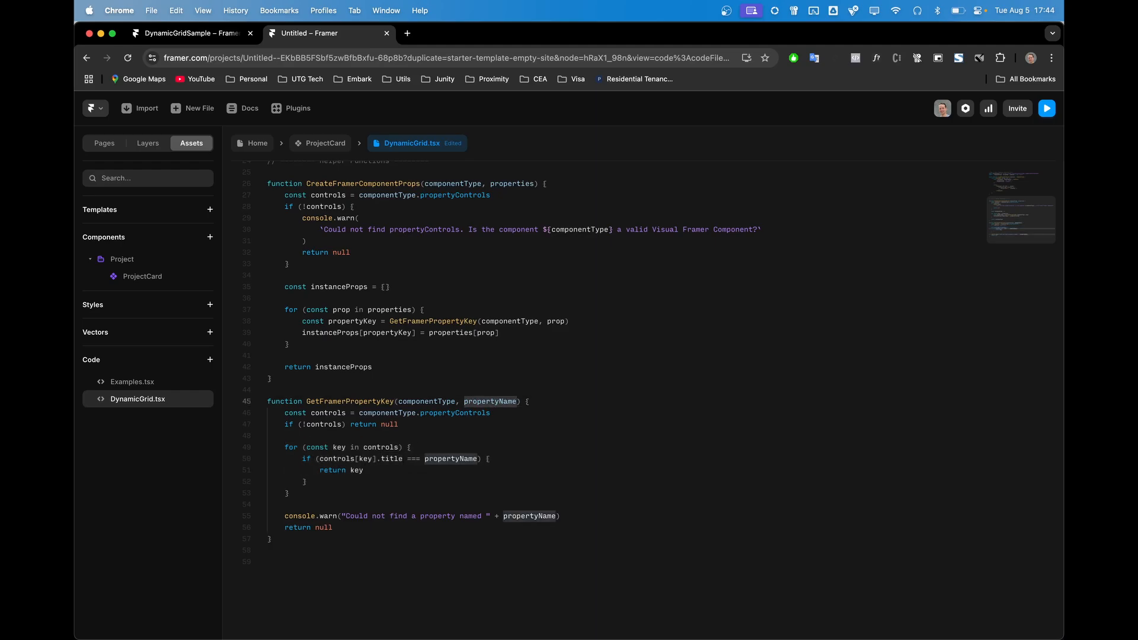
left_click(403, 459)
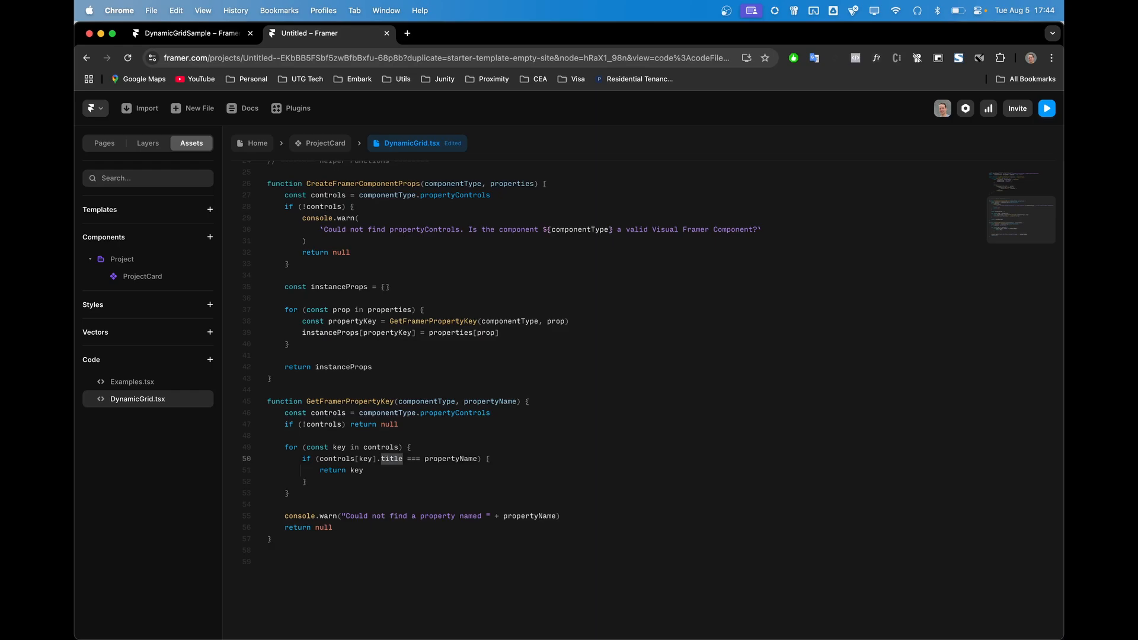
mouse_move(403, 459)
left_click_drag(363, 470, 319, 470)
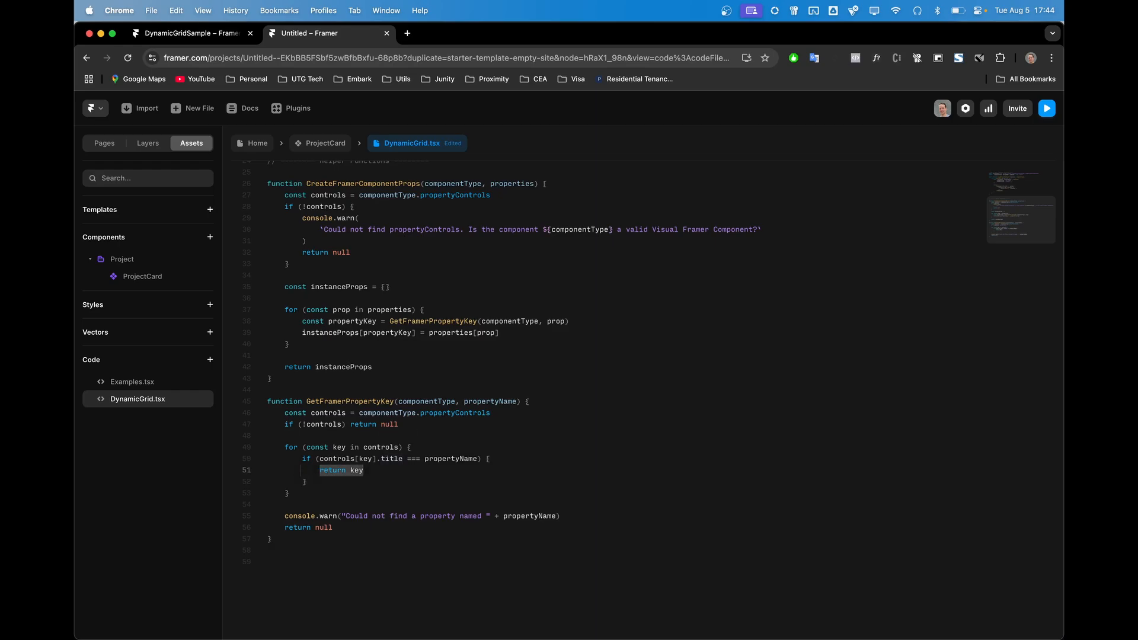
left_click(364, 470)
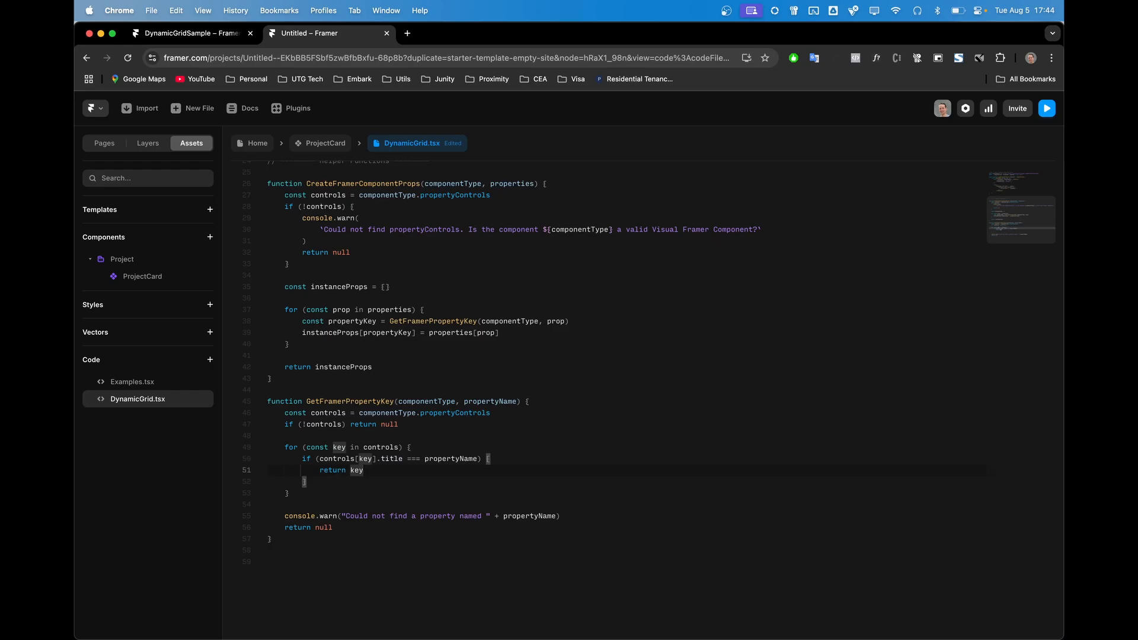
type("gb")
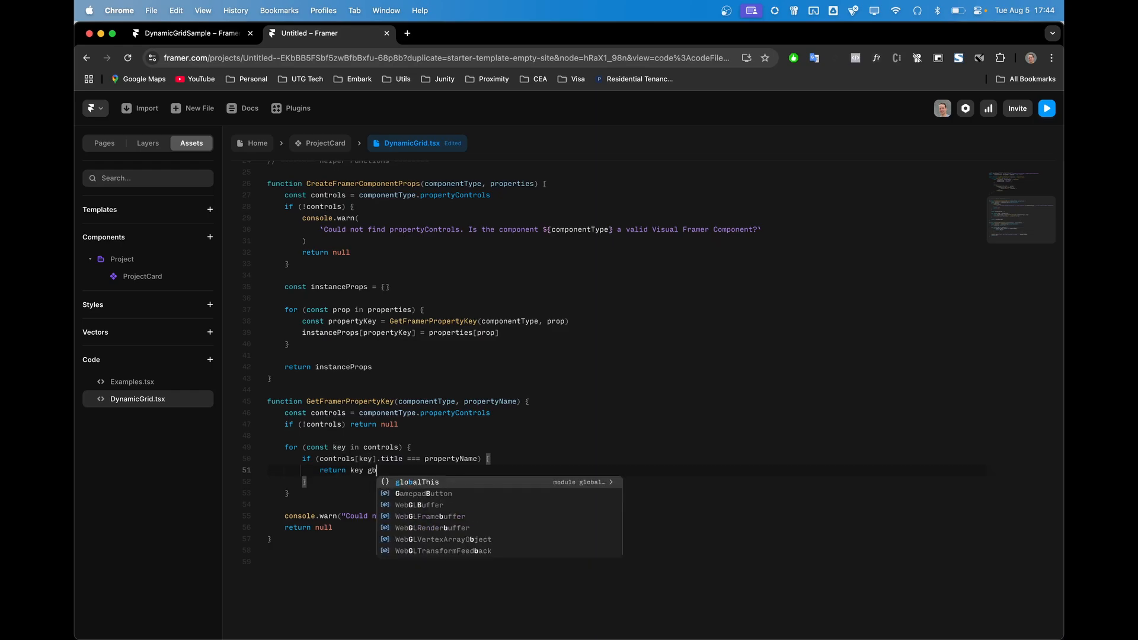
type("h87t")
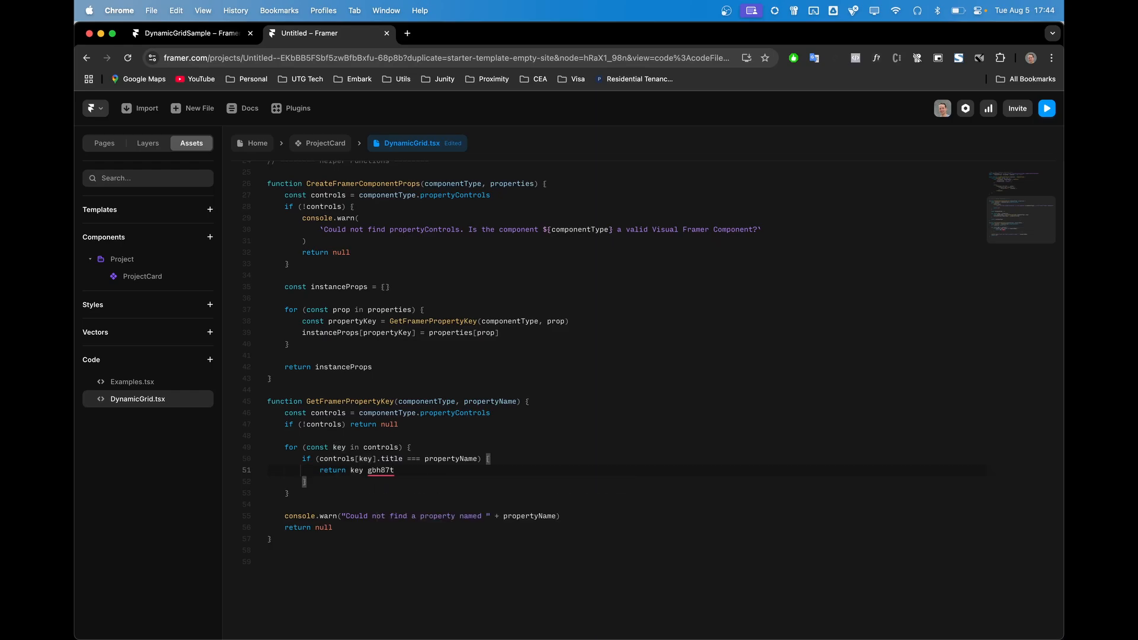
key("BackSpace")
key("BackSpace")
key("BackSpace")
key("BackSpace")
key("BackSpace")
key("BackSpace")
key("BackSpace")
Examine how CreateFramerComponentProps uses GetFramerPropertyKey, and compare it with the instances array in withProjectCardList
scroll(649, 377, "up", 2)
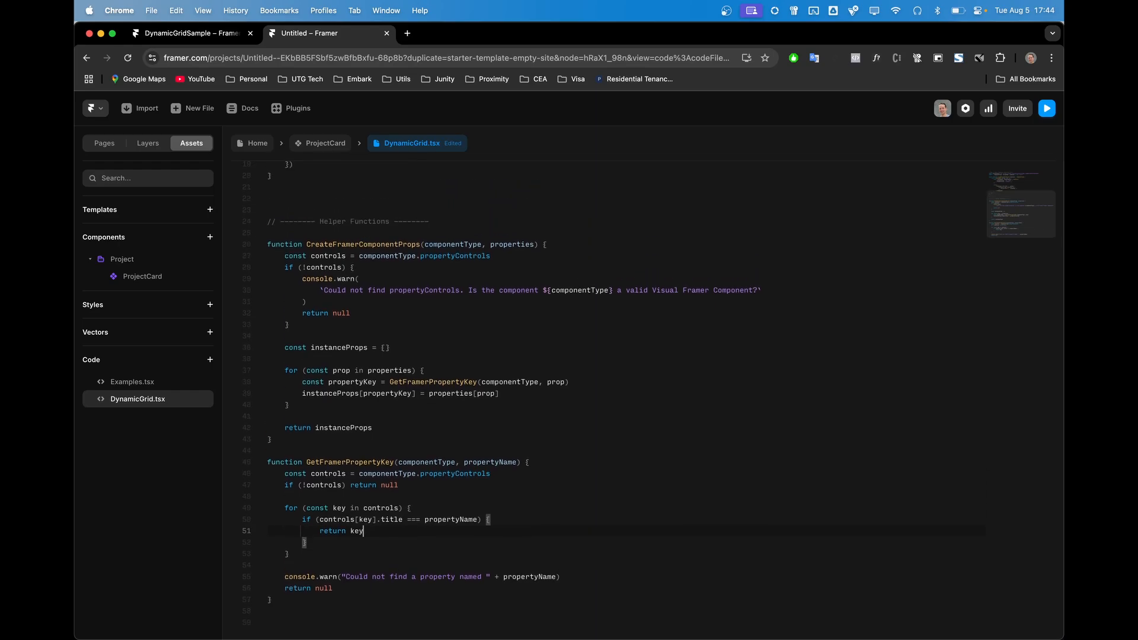
scroll(649, 396, "up", 1)
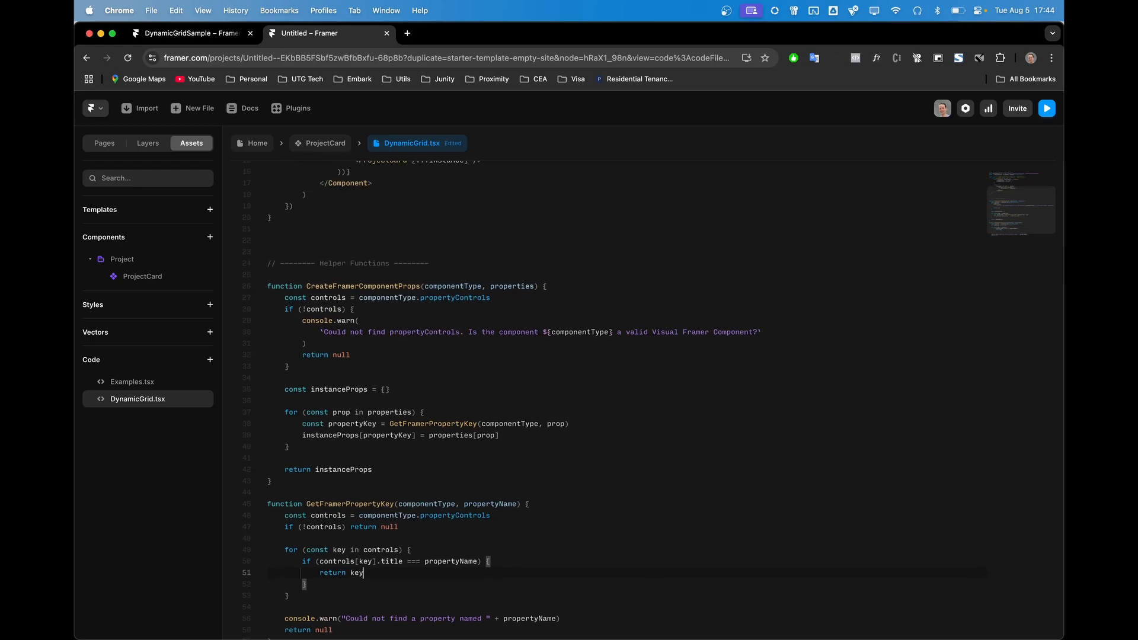
double_click(347, 504)
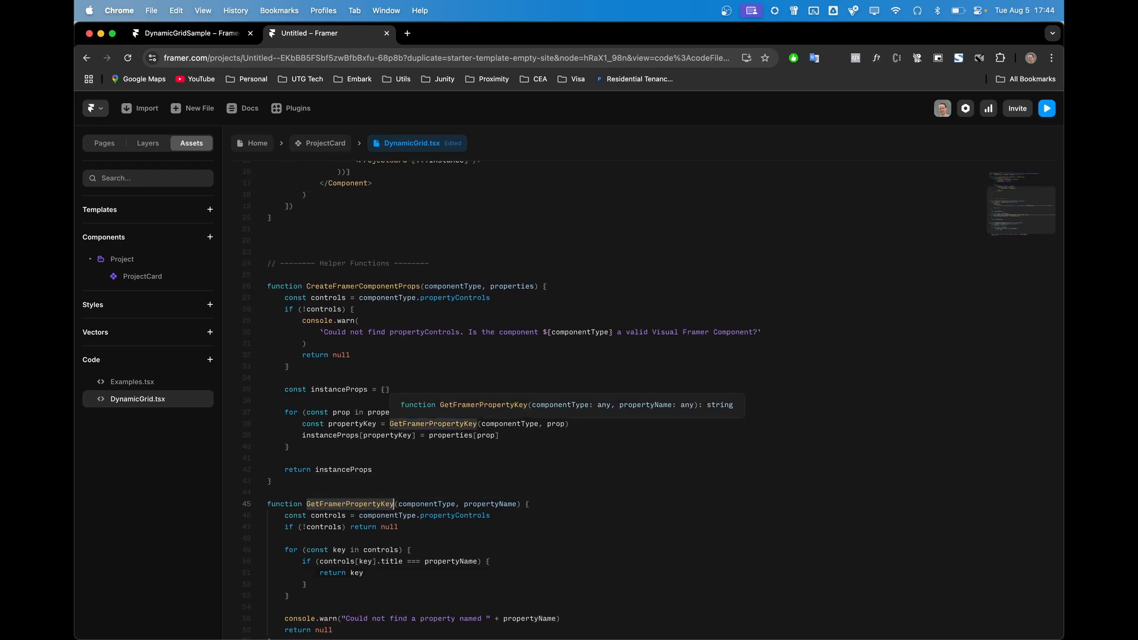
scroll(502, 382, "down", 1)
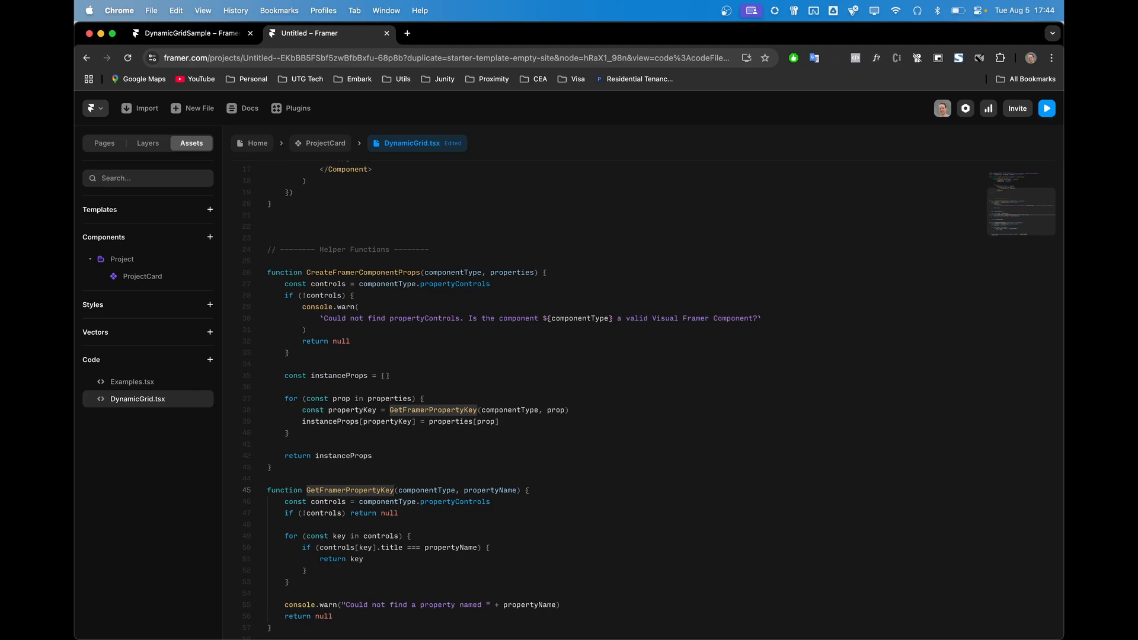
double_click(362, 272)
scroll(361, 272, "up", 3)
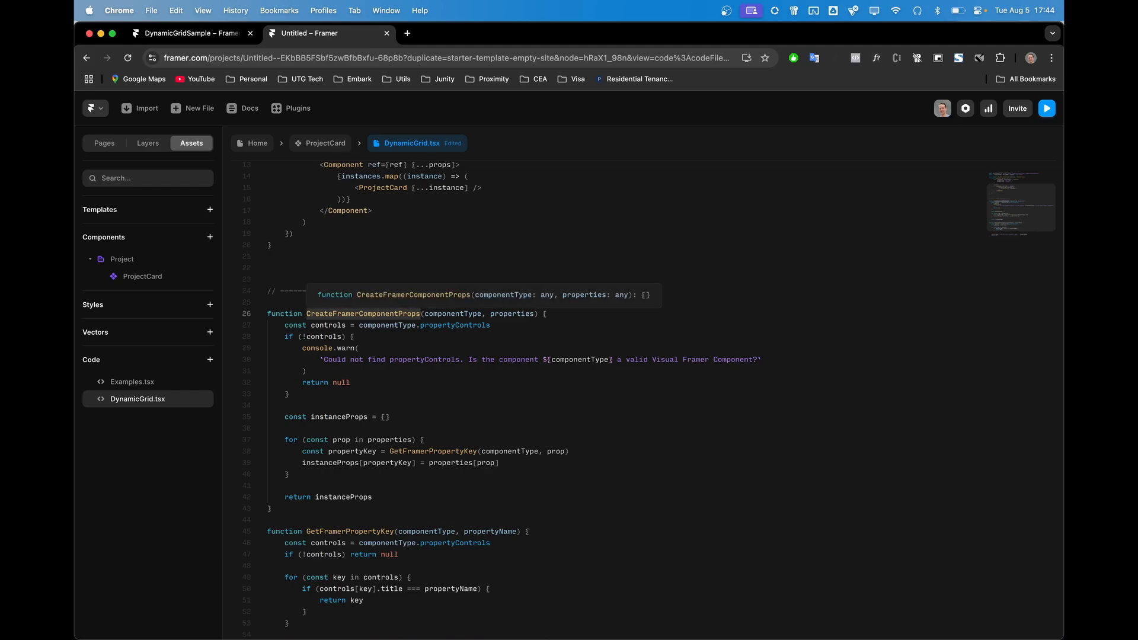
left_click(381, 314)
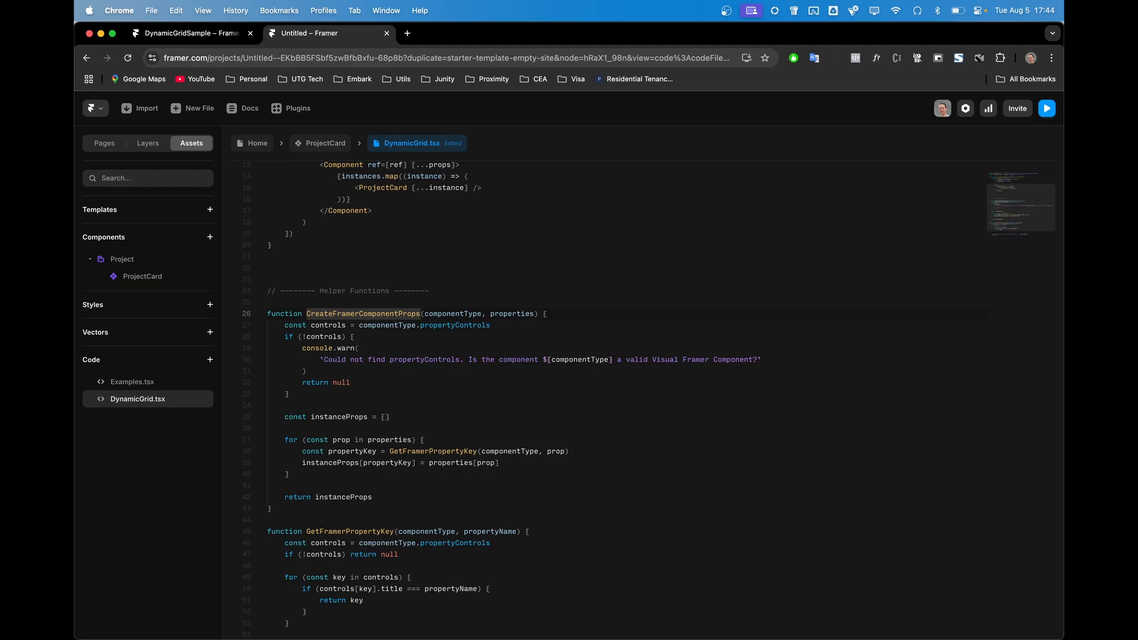
scroll(593, 397, "up", 5)
scroll(592, 397, "down", 1)
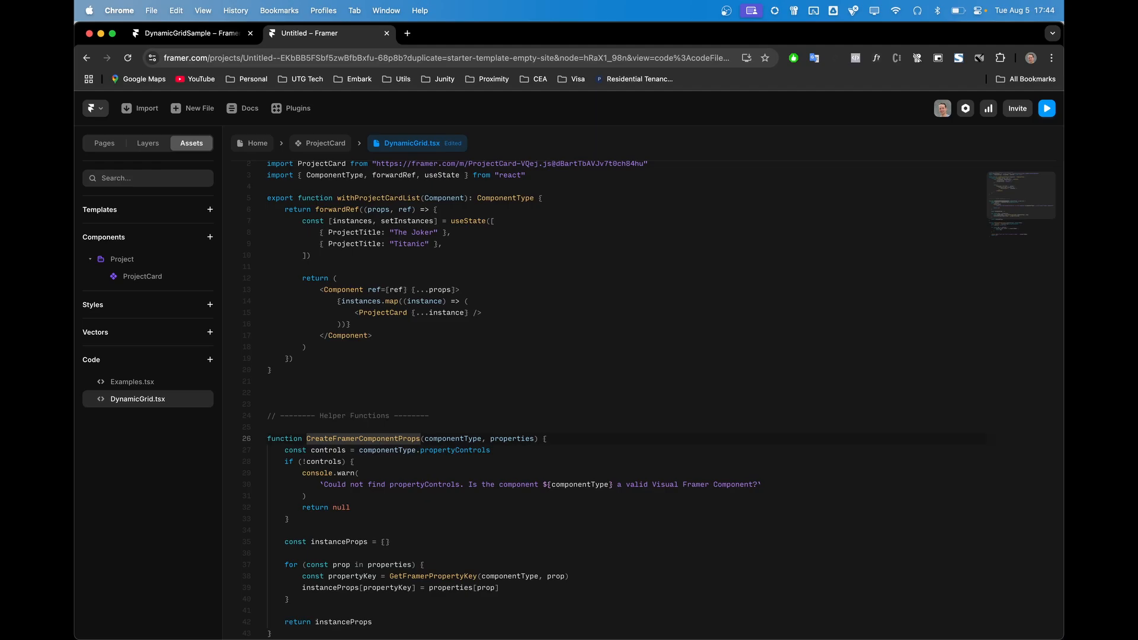
Replace the The Joker object in the useState array with a CreateFramerComponentProps call that takes ProjectCard as its first argument
left_click(442, 244)
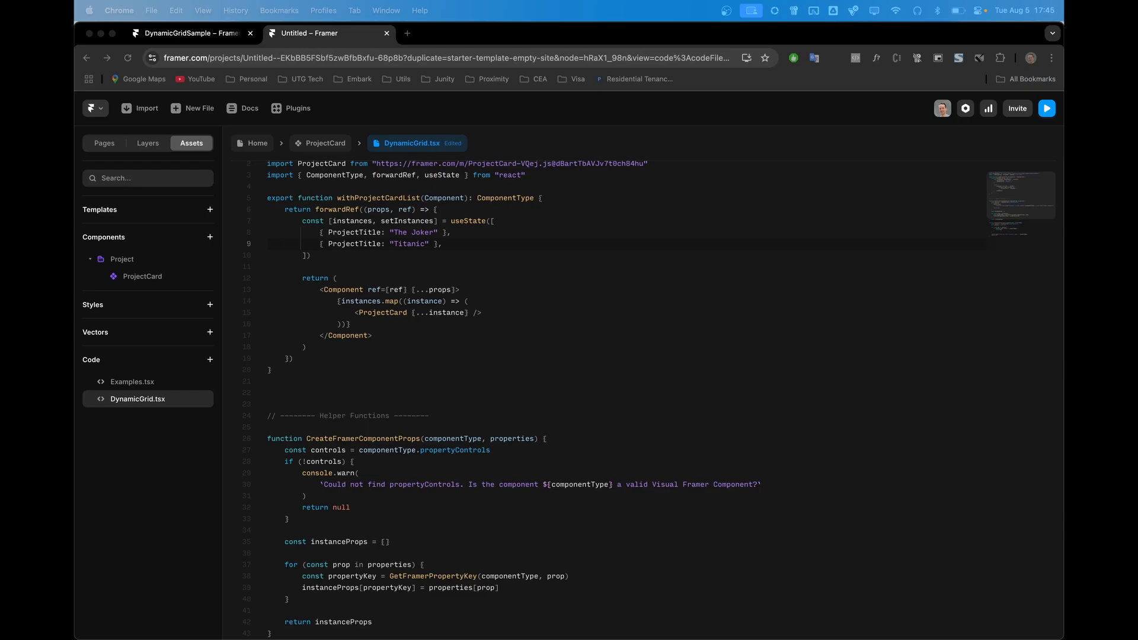
key("super+Tab")
left_click_drag(447, 232, 321, 233)
type("CreateFramerCom")
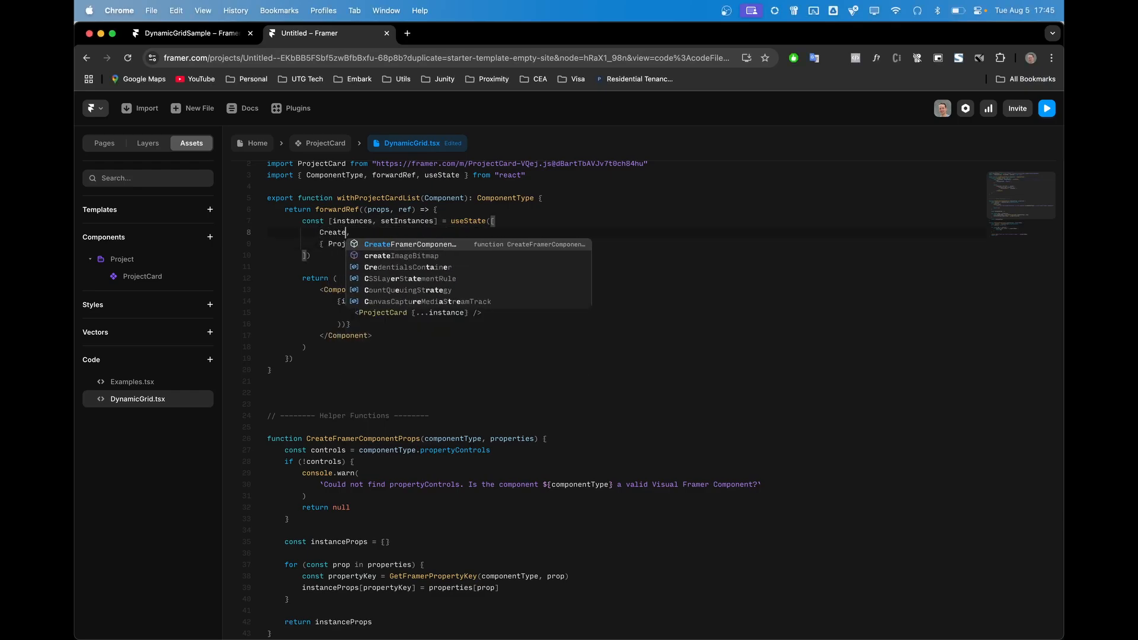
type("pone")
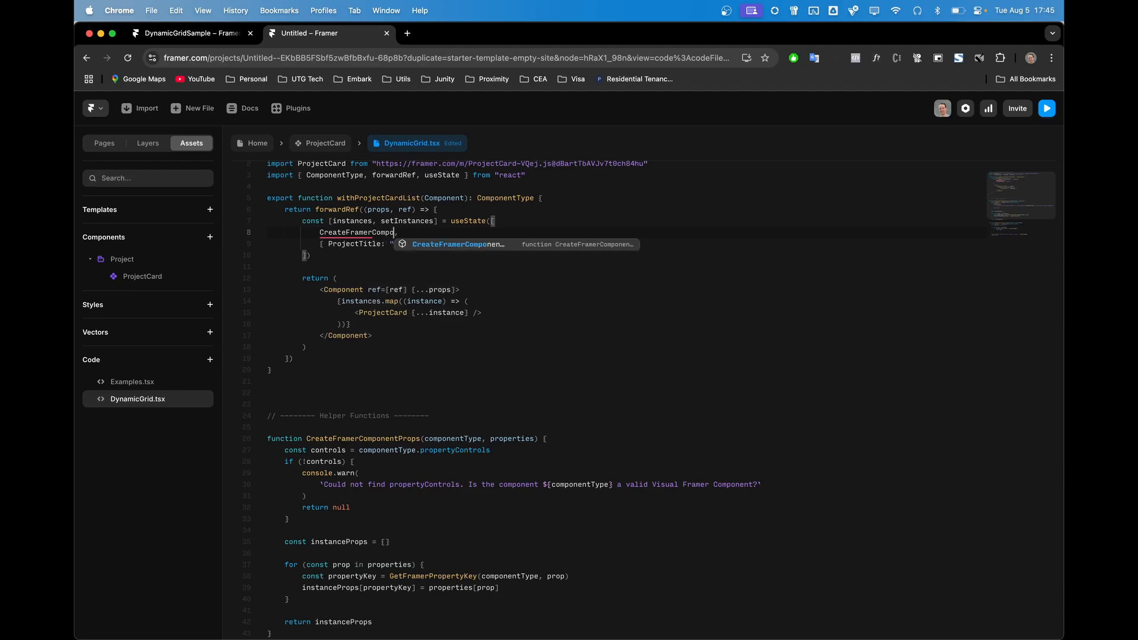
type("ntProps ")
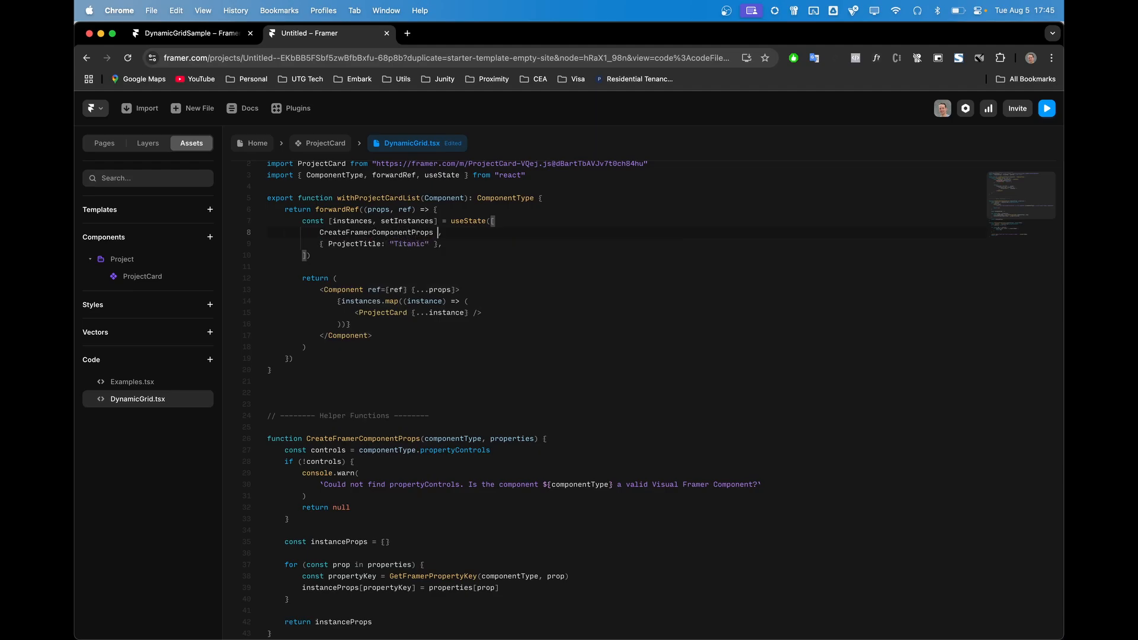
type("(ProjectCard")
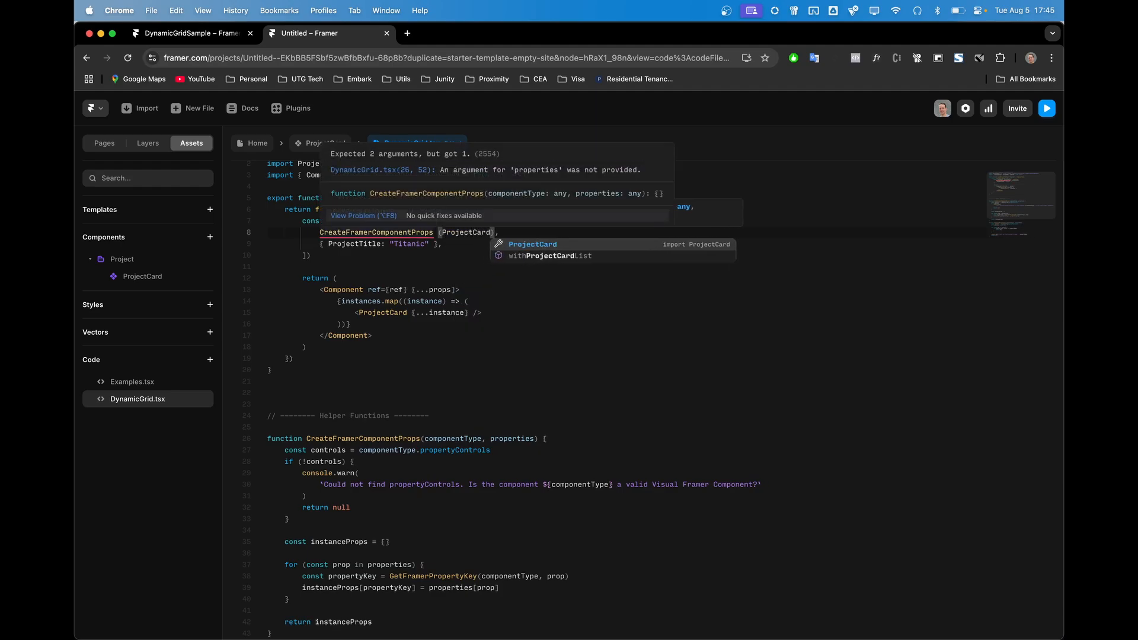
Add { ProjectTitle: "The Joker" } as the second argument of the CreateFramerComponentProps call in the useState array
type(",")
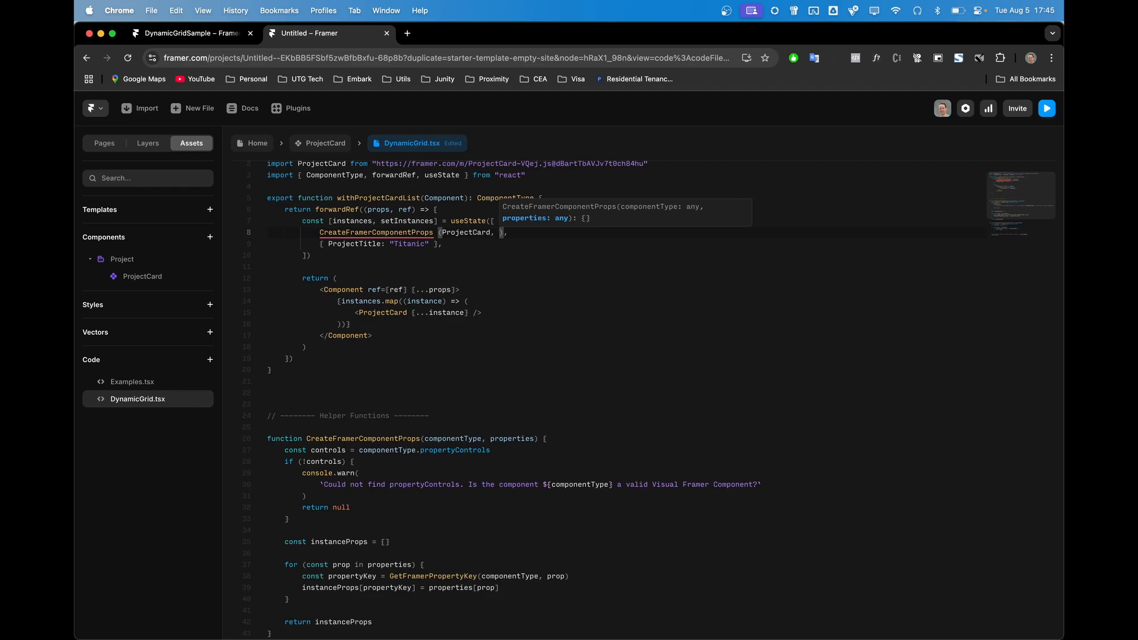
type("{Projed")
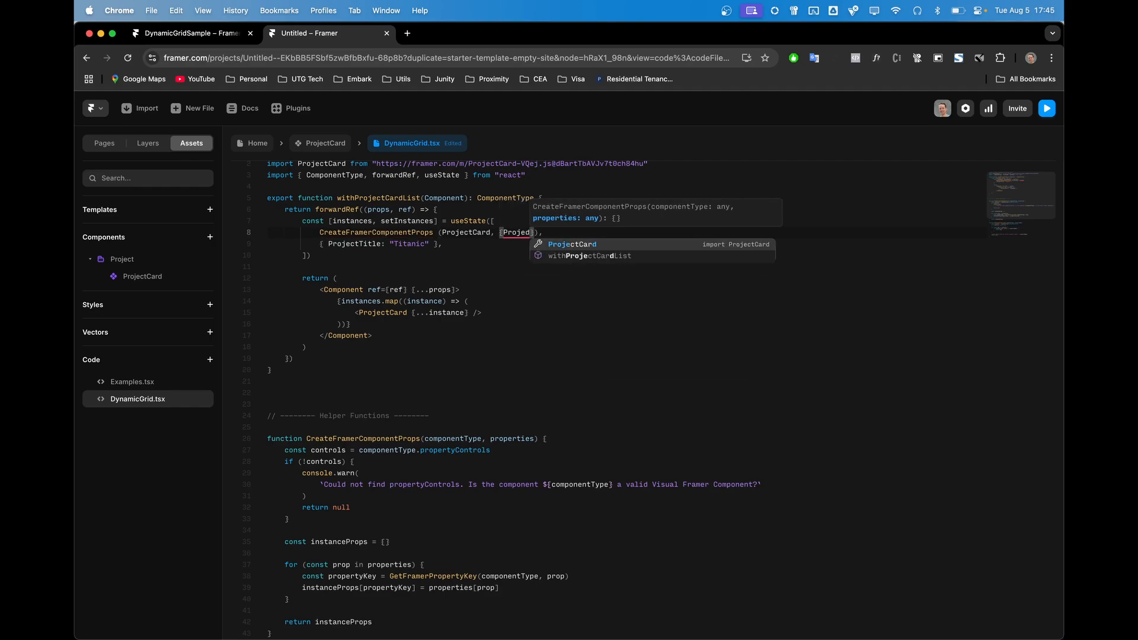
key("BackSpace")
type("ctTi")
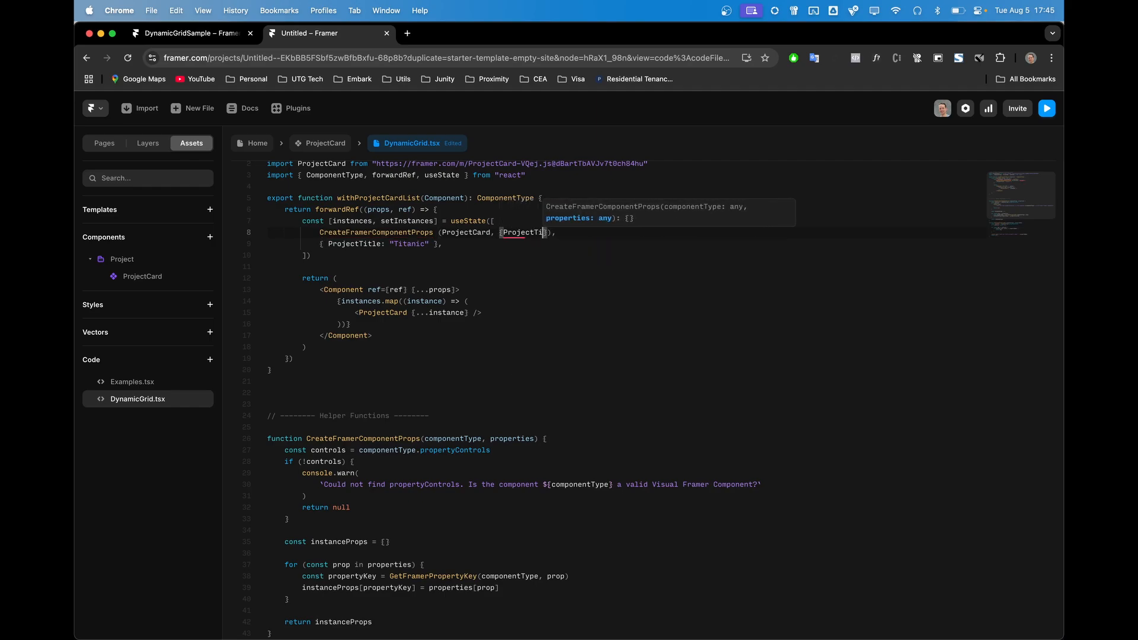
type("tle: \"\"")
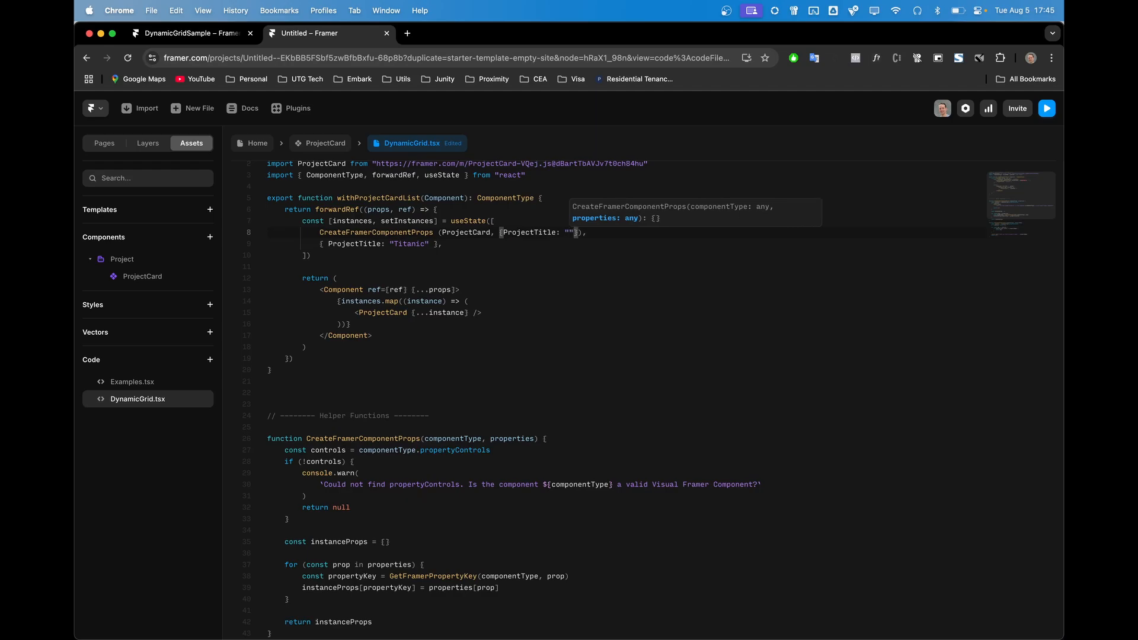
type("The Joker")
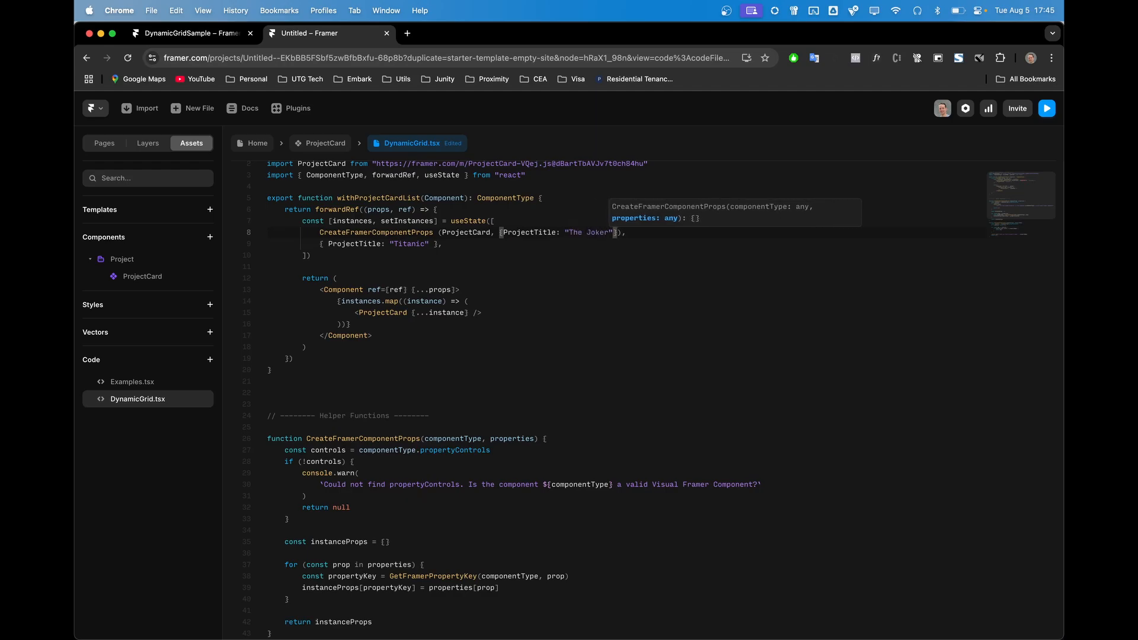
left_click(469, 301)
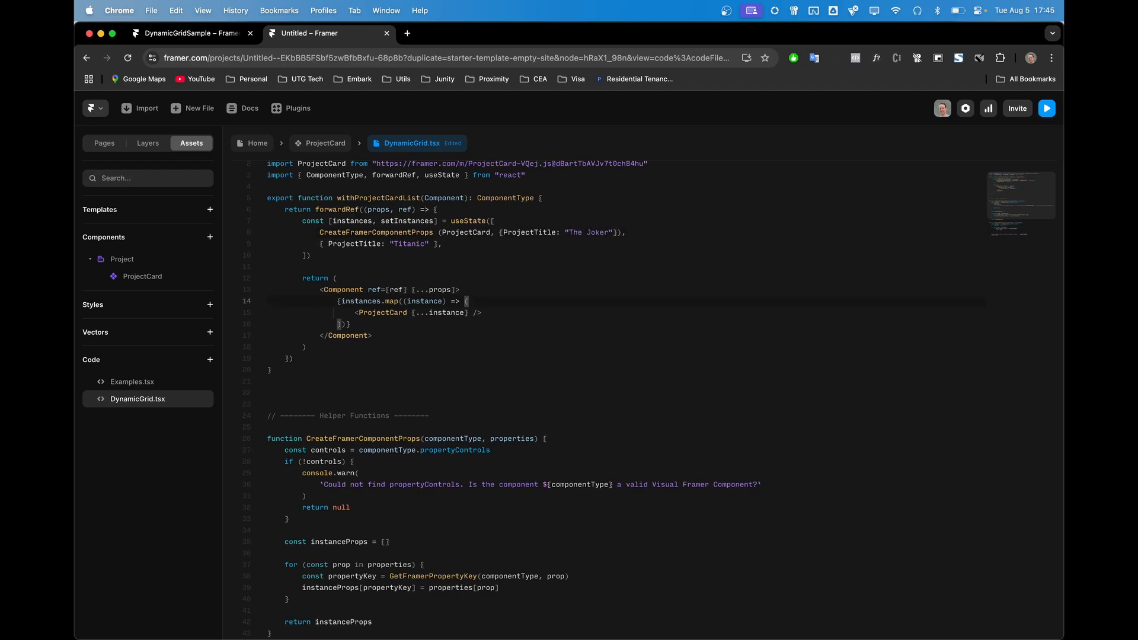
Replace the Titanic object in the useState array with a copy of the CreateFramerComponentProps call above it
left_click_drag(497, 232, 617, 232)
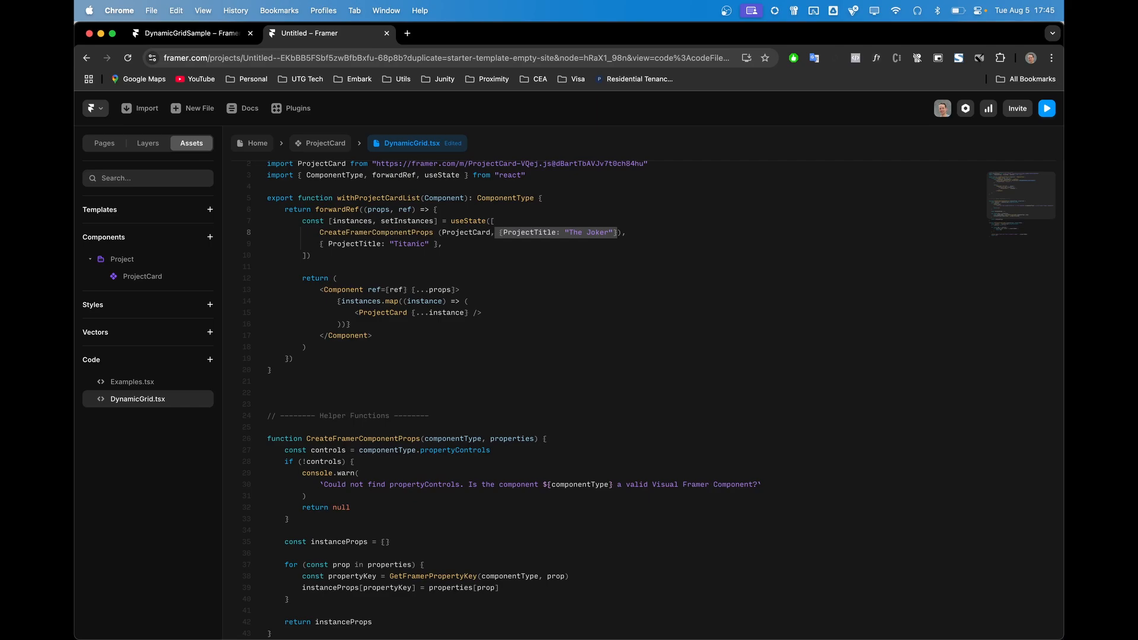
left_click(320, 232)
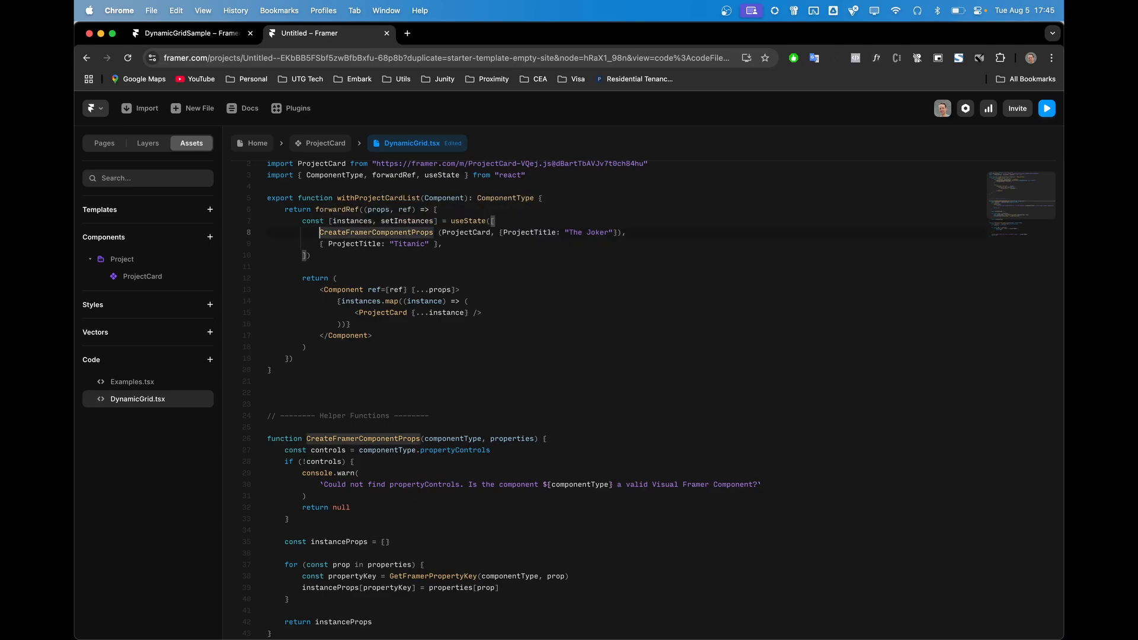
left_click_drag(320, 233, 617, 232)
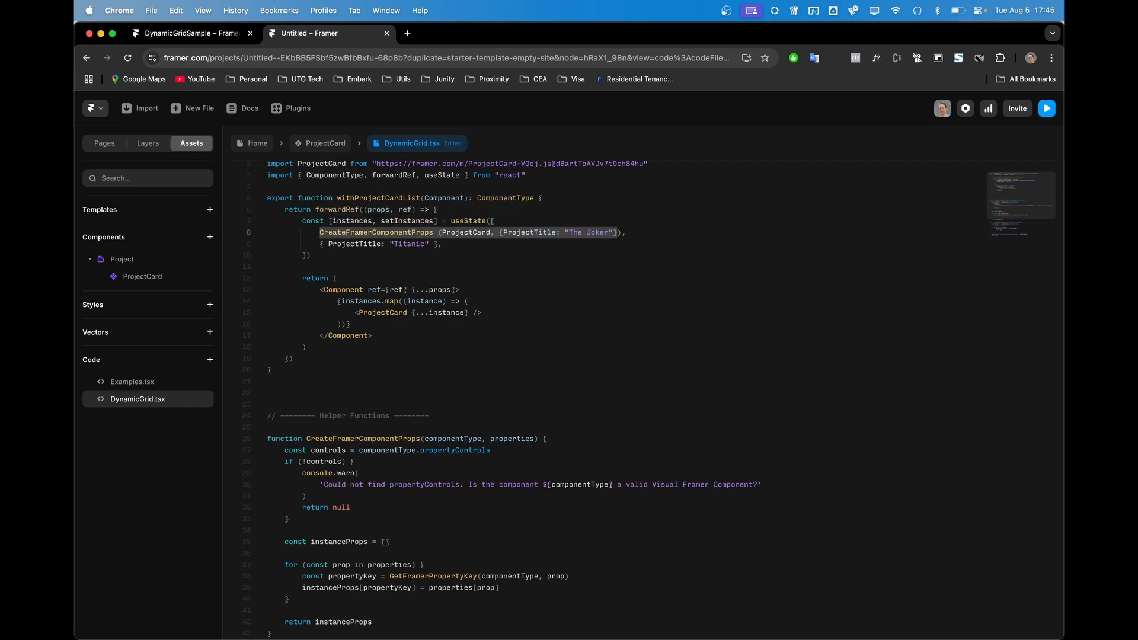
key("super+c")
left_click(438, 244)
left_click_drag(438, 244, 320, 244)
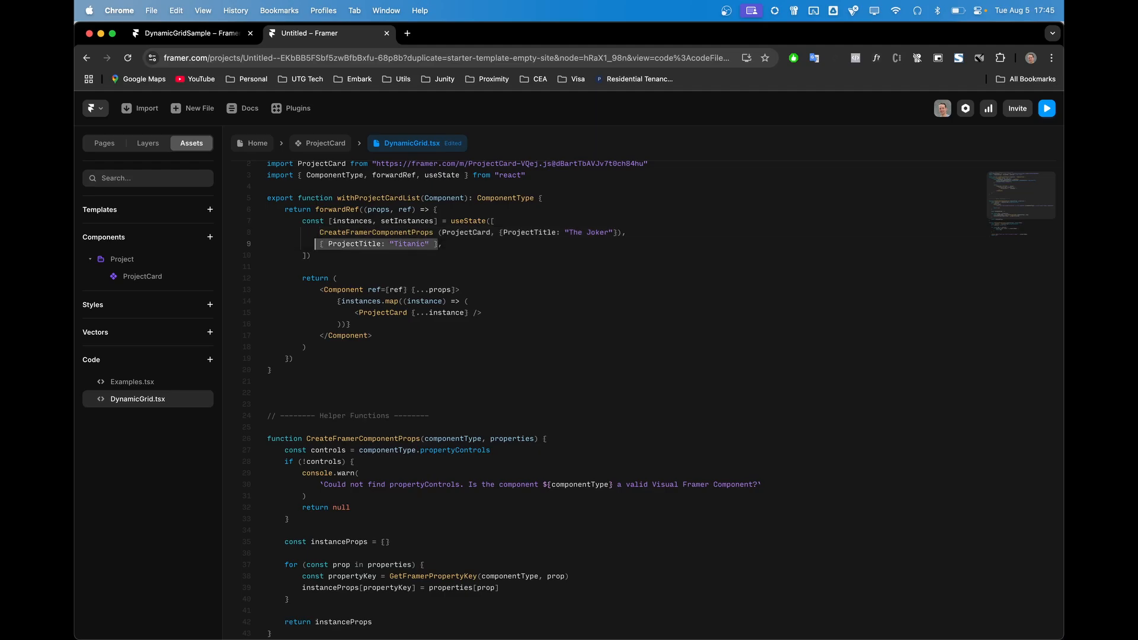
key("super+v")
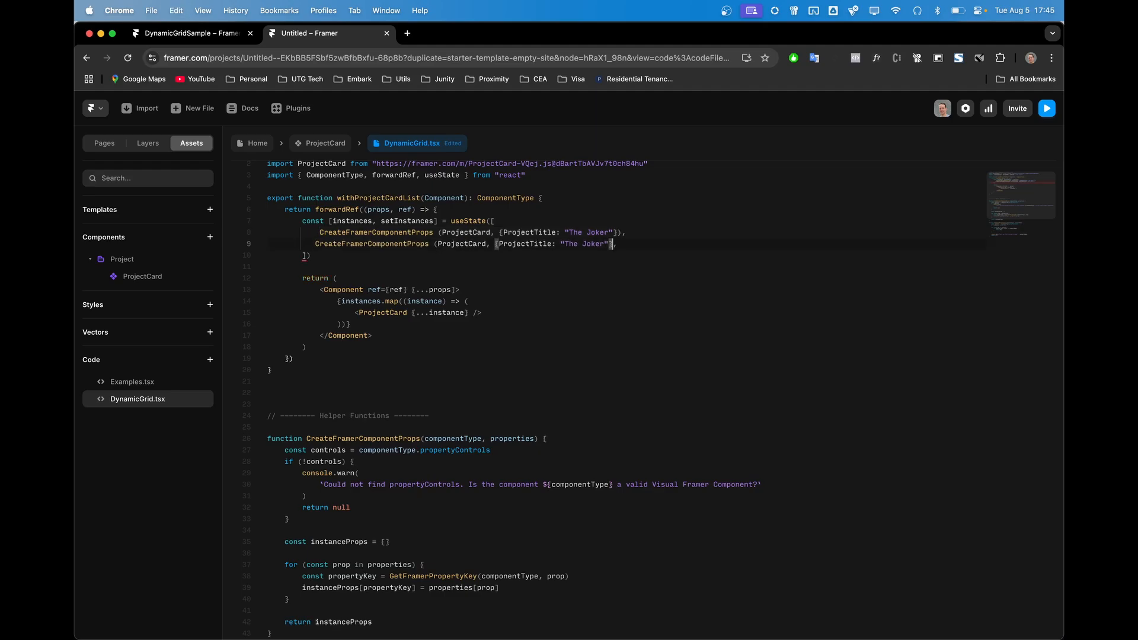
Set ProjectTitle in the second CreateFramerComponentProps call to "Titanic" and save DynamicGrid.tsx
key("super+shift+Left")
key("super+shift+Right")
key("shift+Left")
key("shift+Left")
key("shift+Left")
type("Titanic")
key("super+Right")
key("super+s")
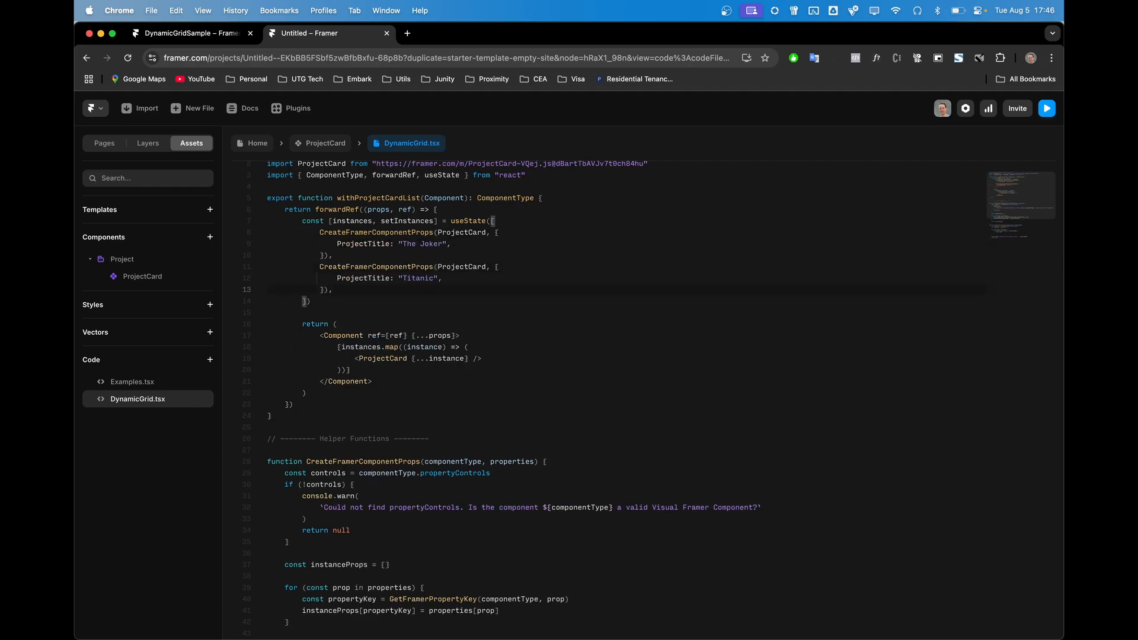
Review the ProjectTitle properties passed in the two CreateFramerComponentProps calls of the useState array
left_click(333, 255)
left_click(311, 302)
scroll(356, 284, "down", 2)
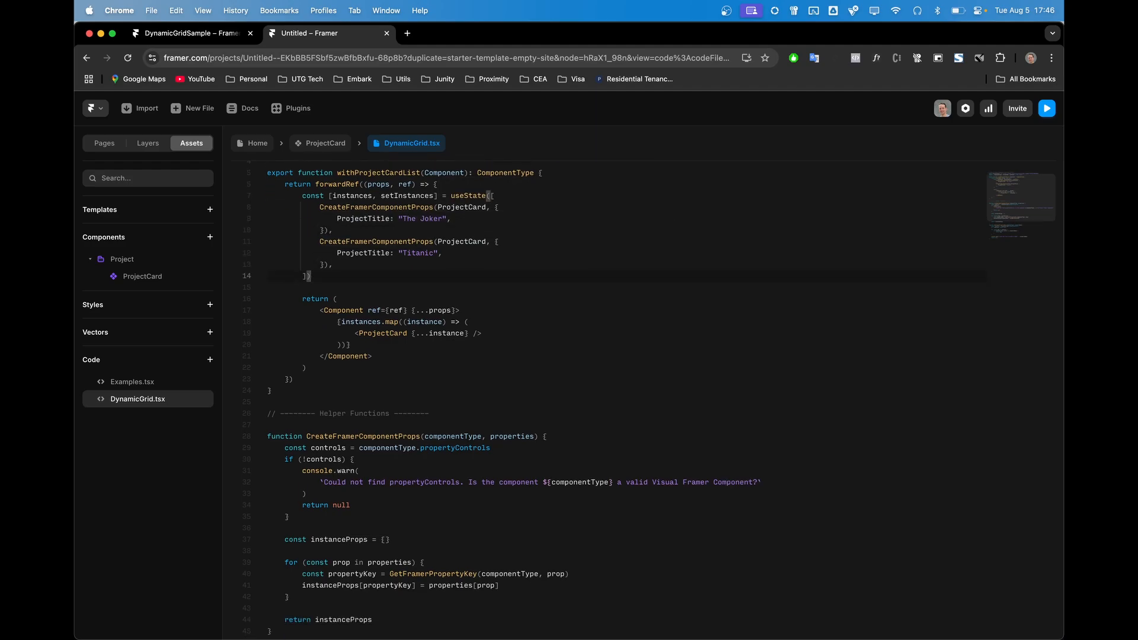
scroll(361, 267, "up", 3)
left_click(368, 253)
double_click(368, 254)
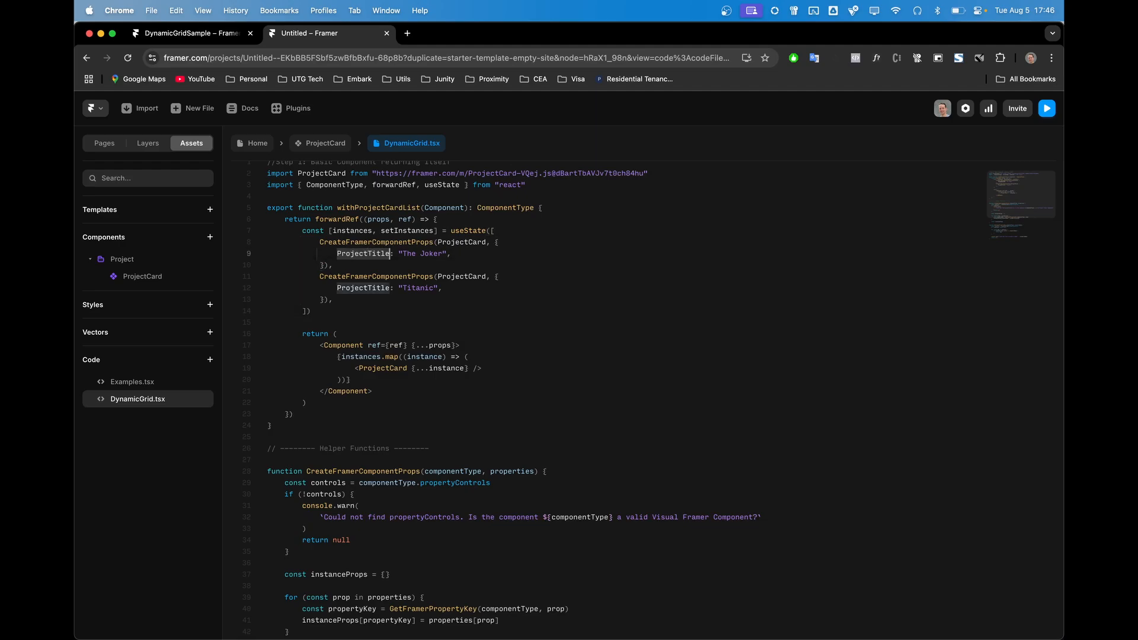
left_click(442, 289)
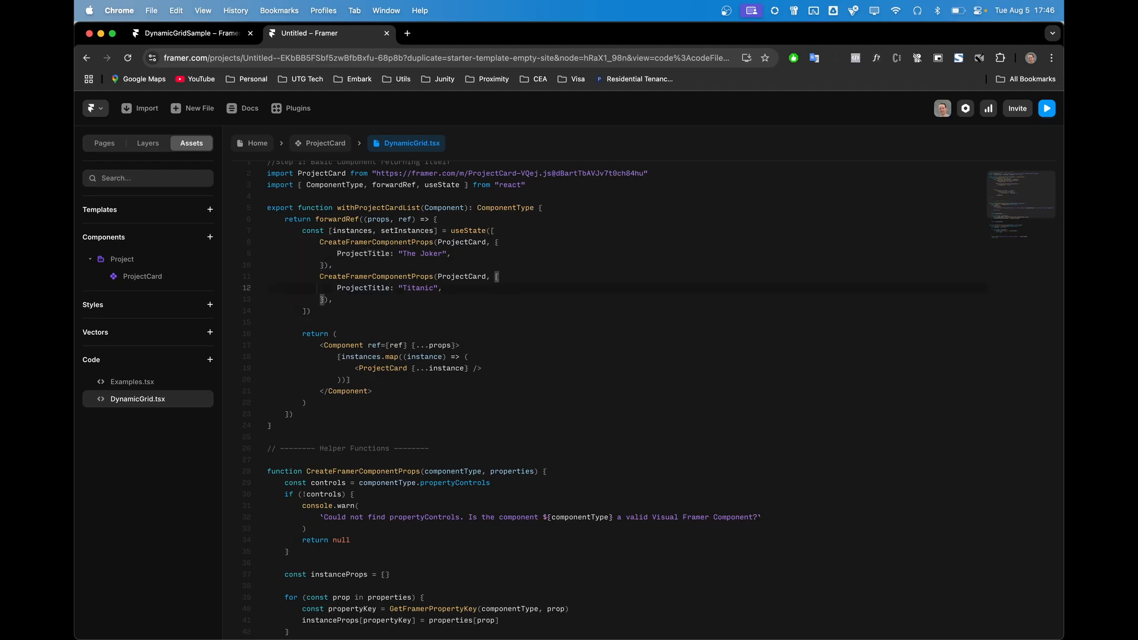
Return to the Home page and preview it to check the titles on the project cards
left_click(252, 144)
left_click(302, 228)
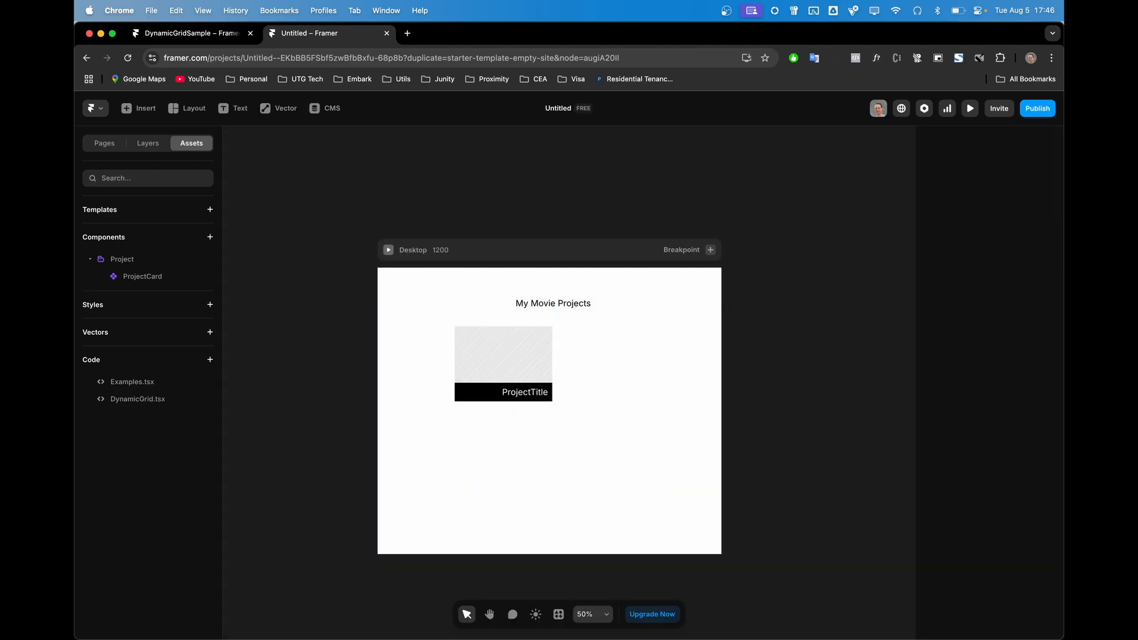
left_click(970, 108)
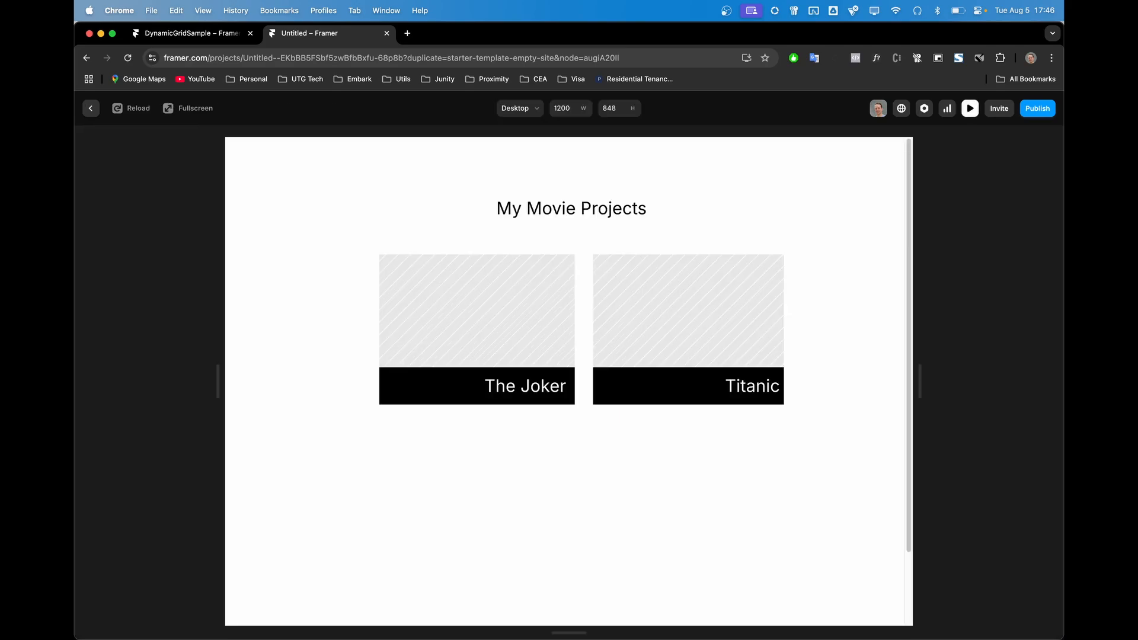